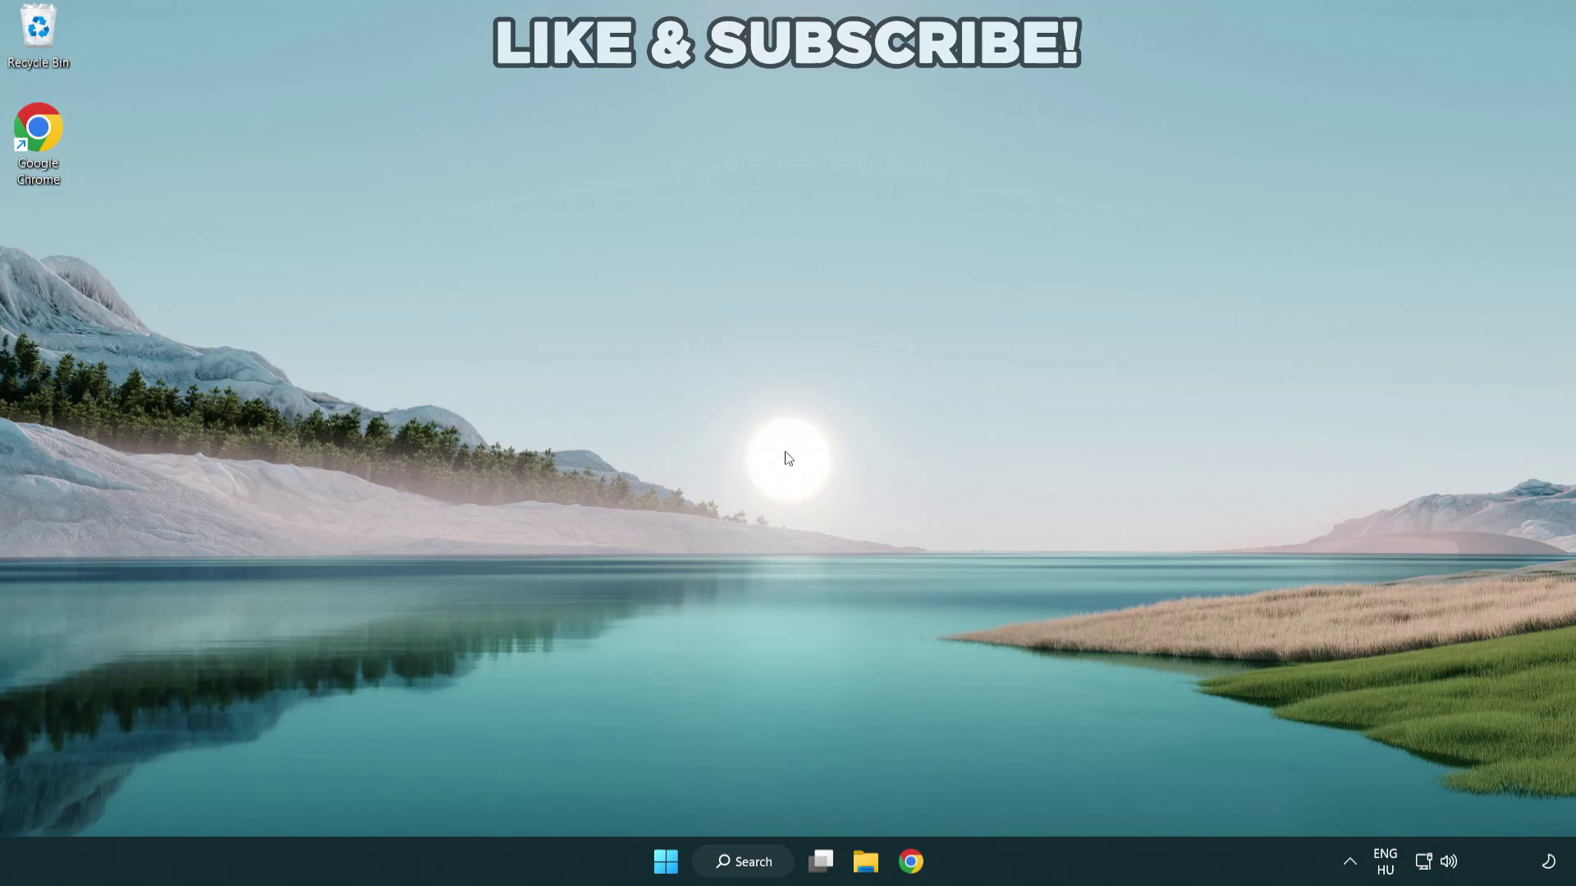
Search for 'device manager' and open Device Manager from the results.
{"action": "left_click", "coordinate": [739, 863]}
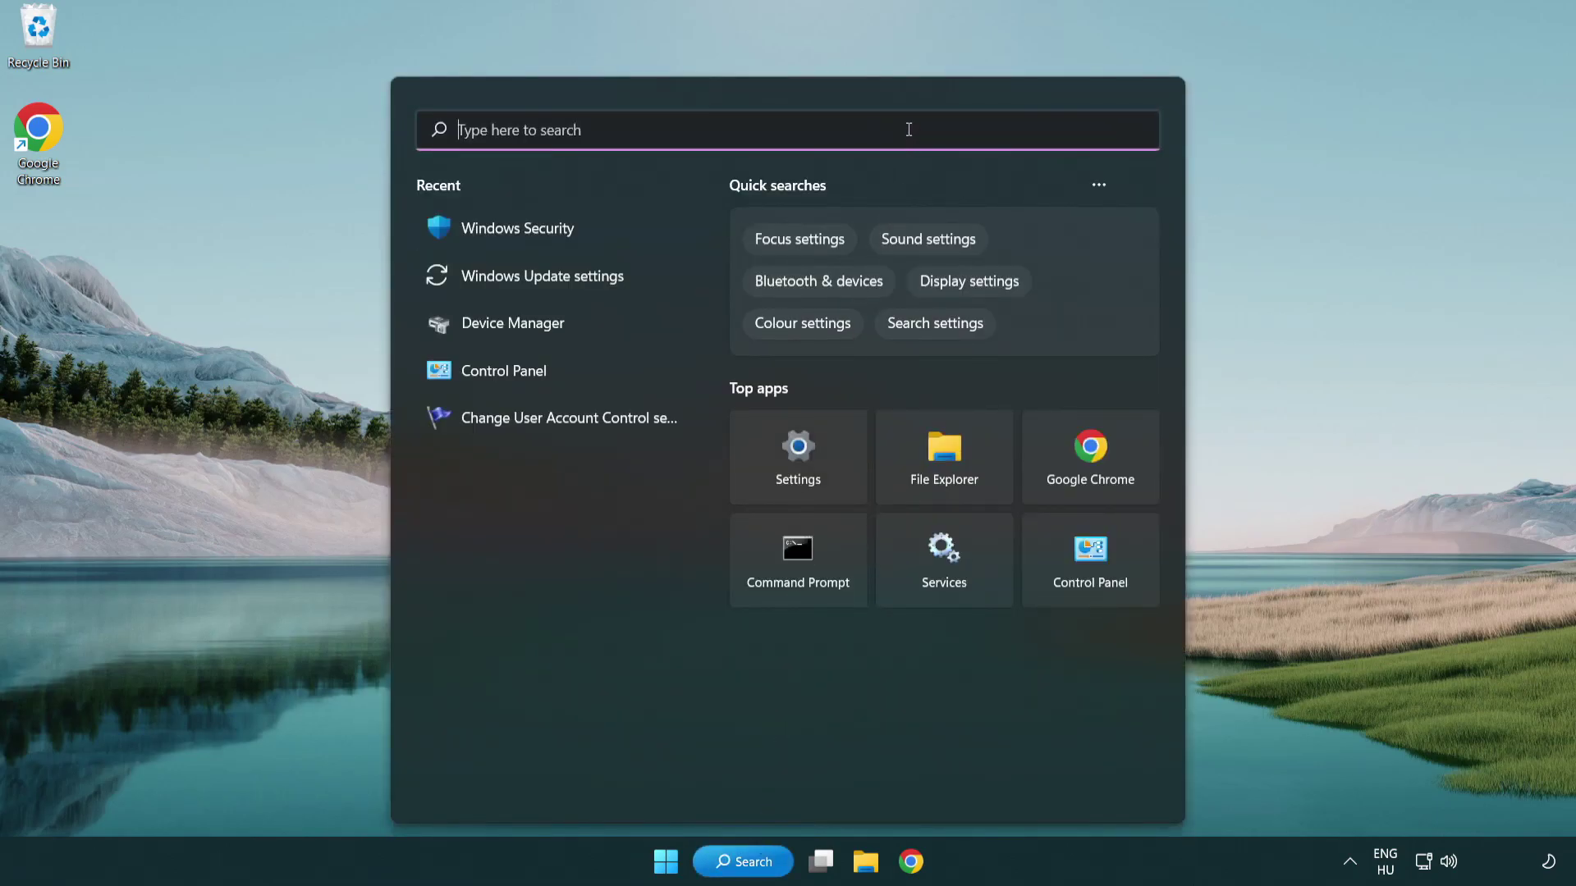
{"action": "type", "text": "devic"}
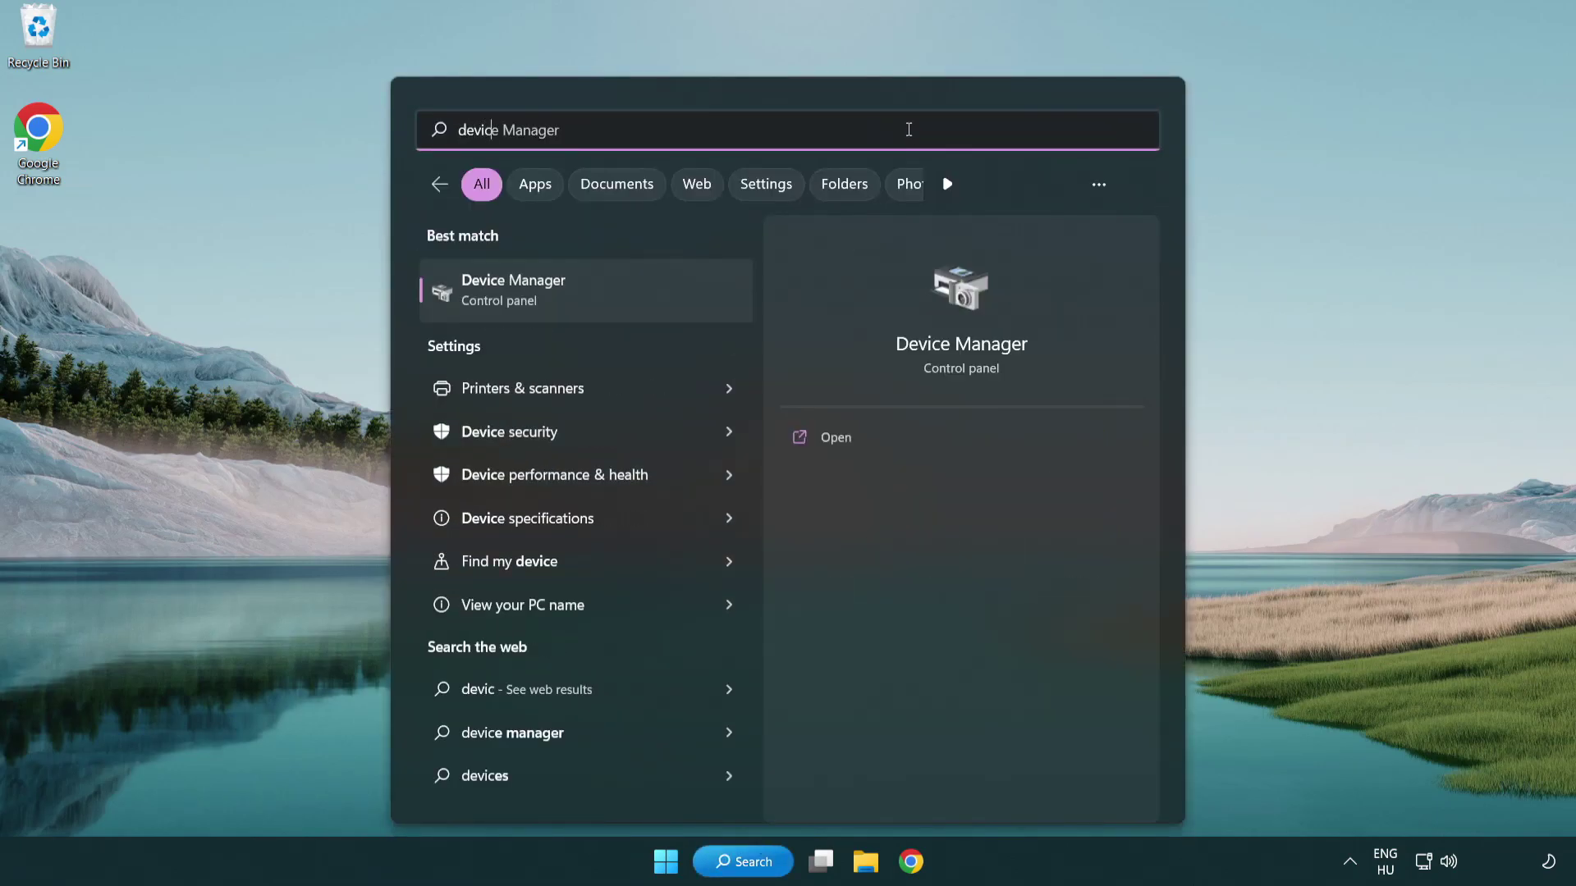
{"action": "type", "text": "e manager"}
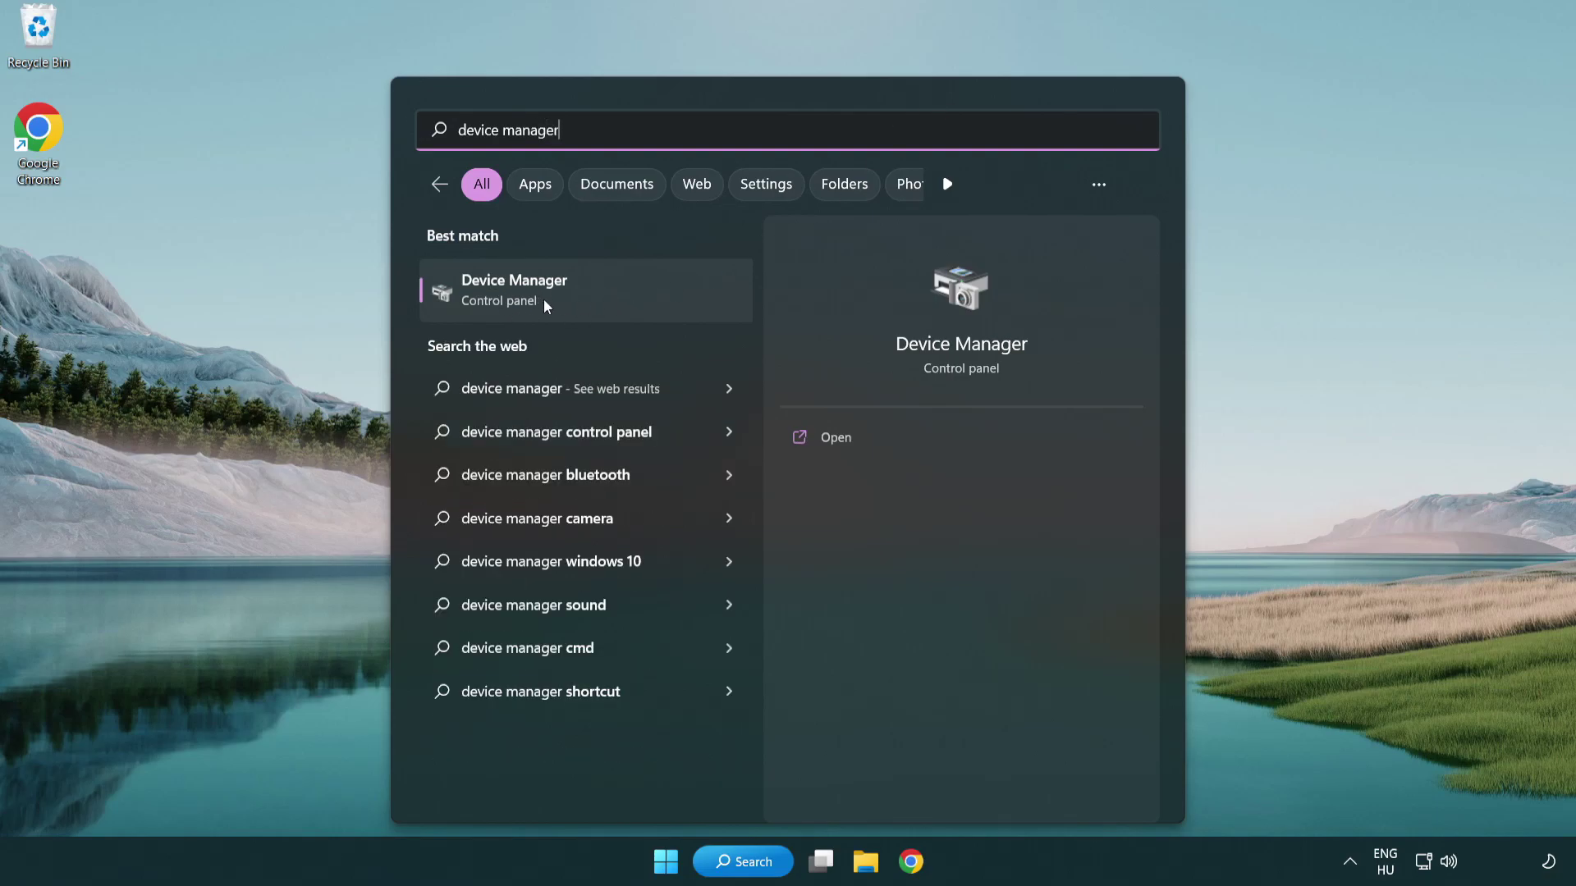
{"action": "left_click", "coordinate": [631, 298]}
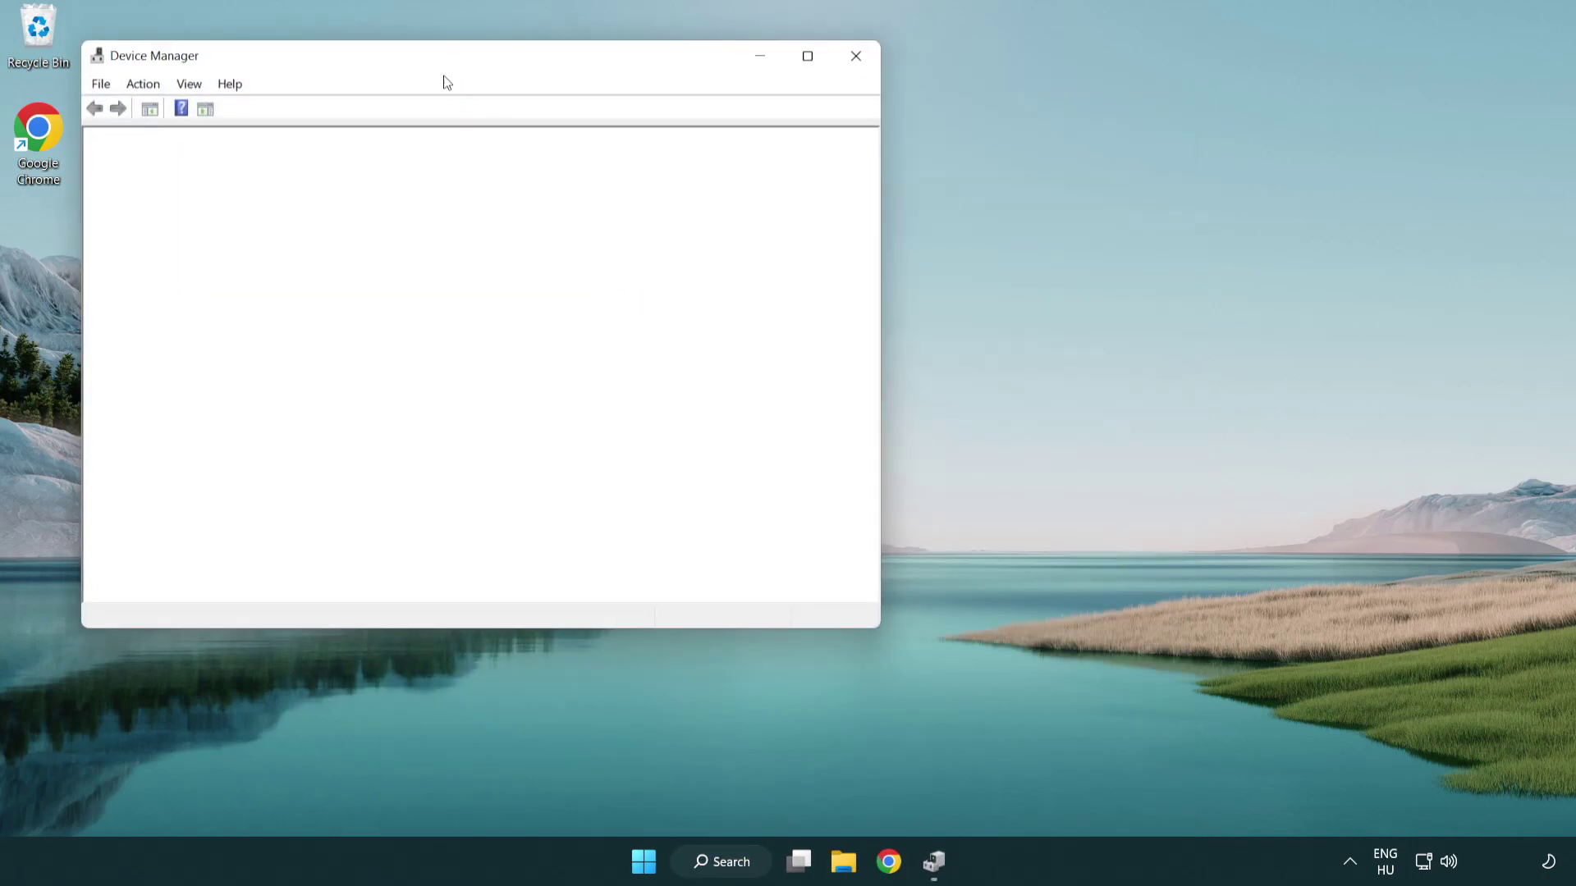
Center the Device Manager window, expand Display adapters and right-click the VMware SVGA 3D adapter.
{"action": "left_click_drag", "start_coordinate": [431, 64], "coordinate": [694, 159]}
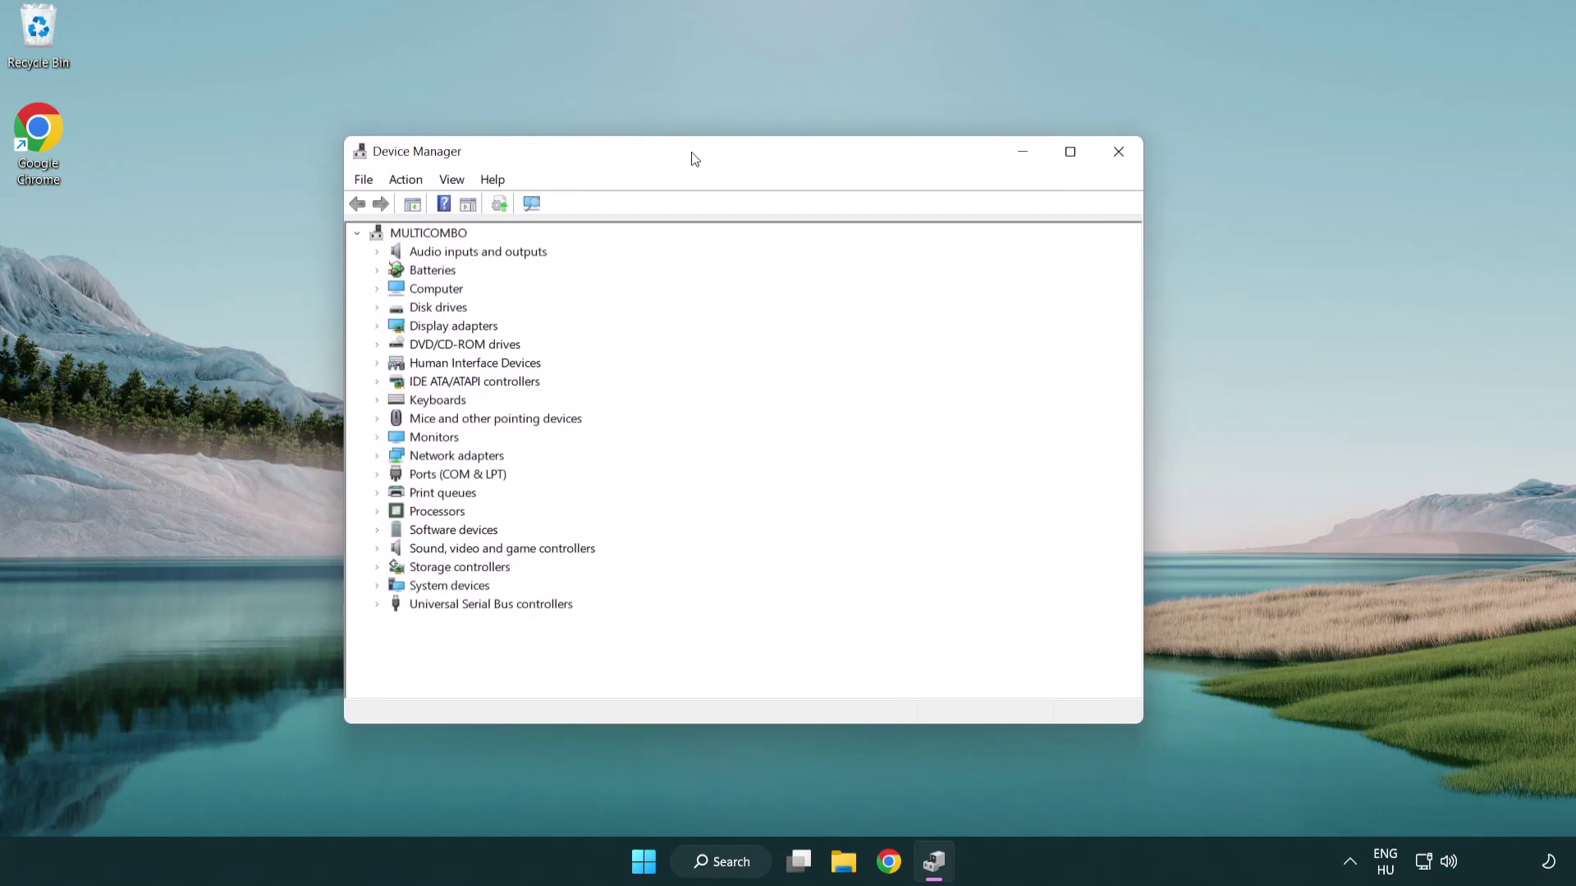
{"action": "left_click", "coordinate": [439, 327]}
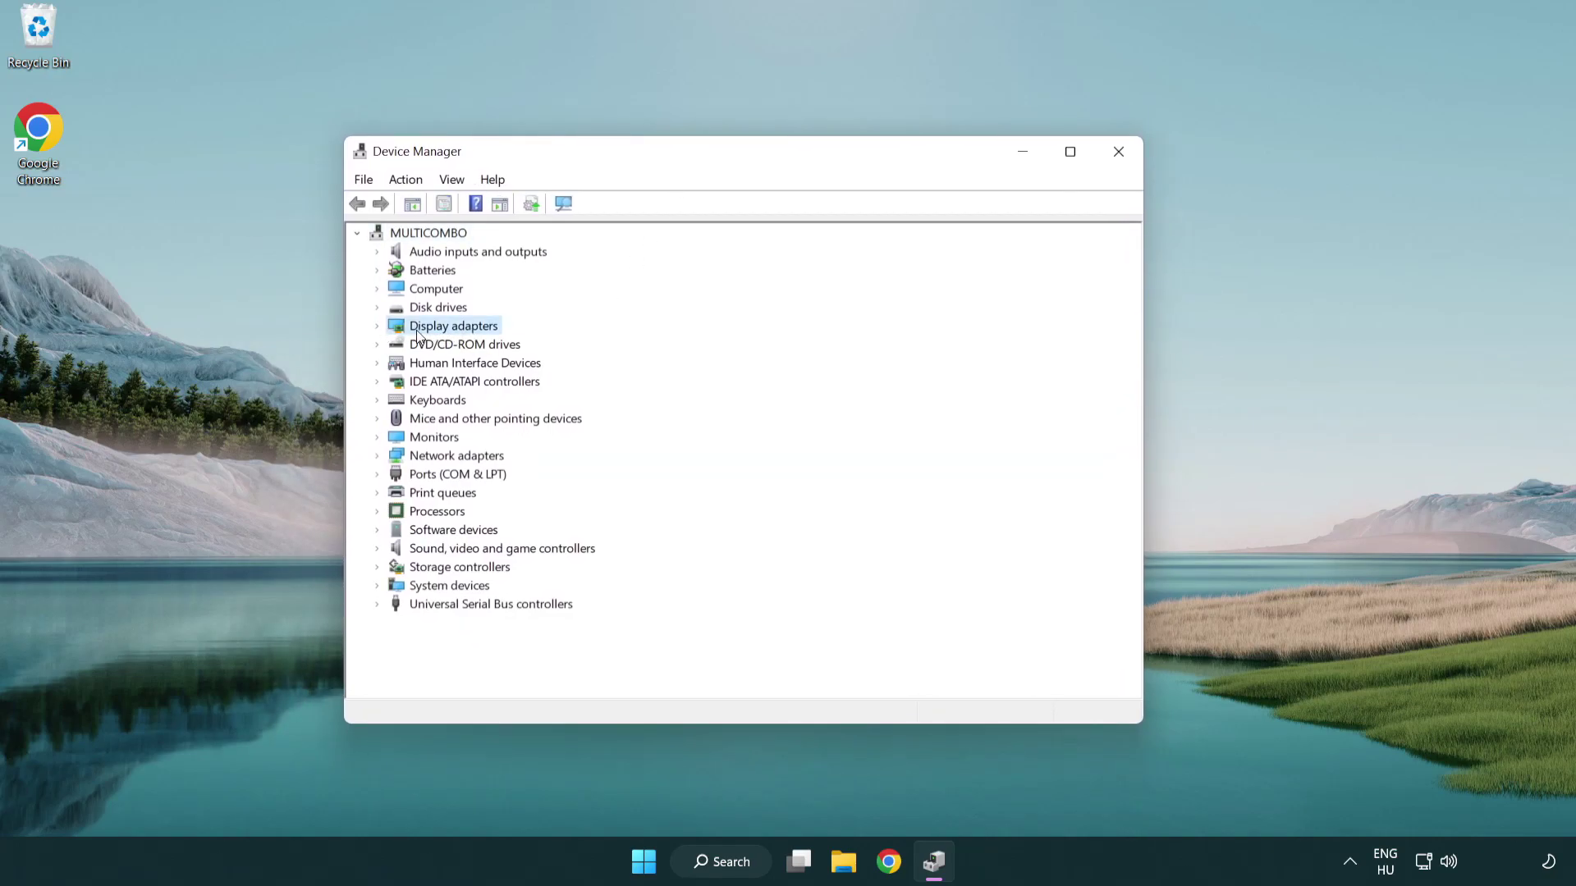
{"action": "left_click", "coordinate": [376, 327]}
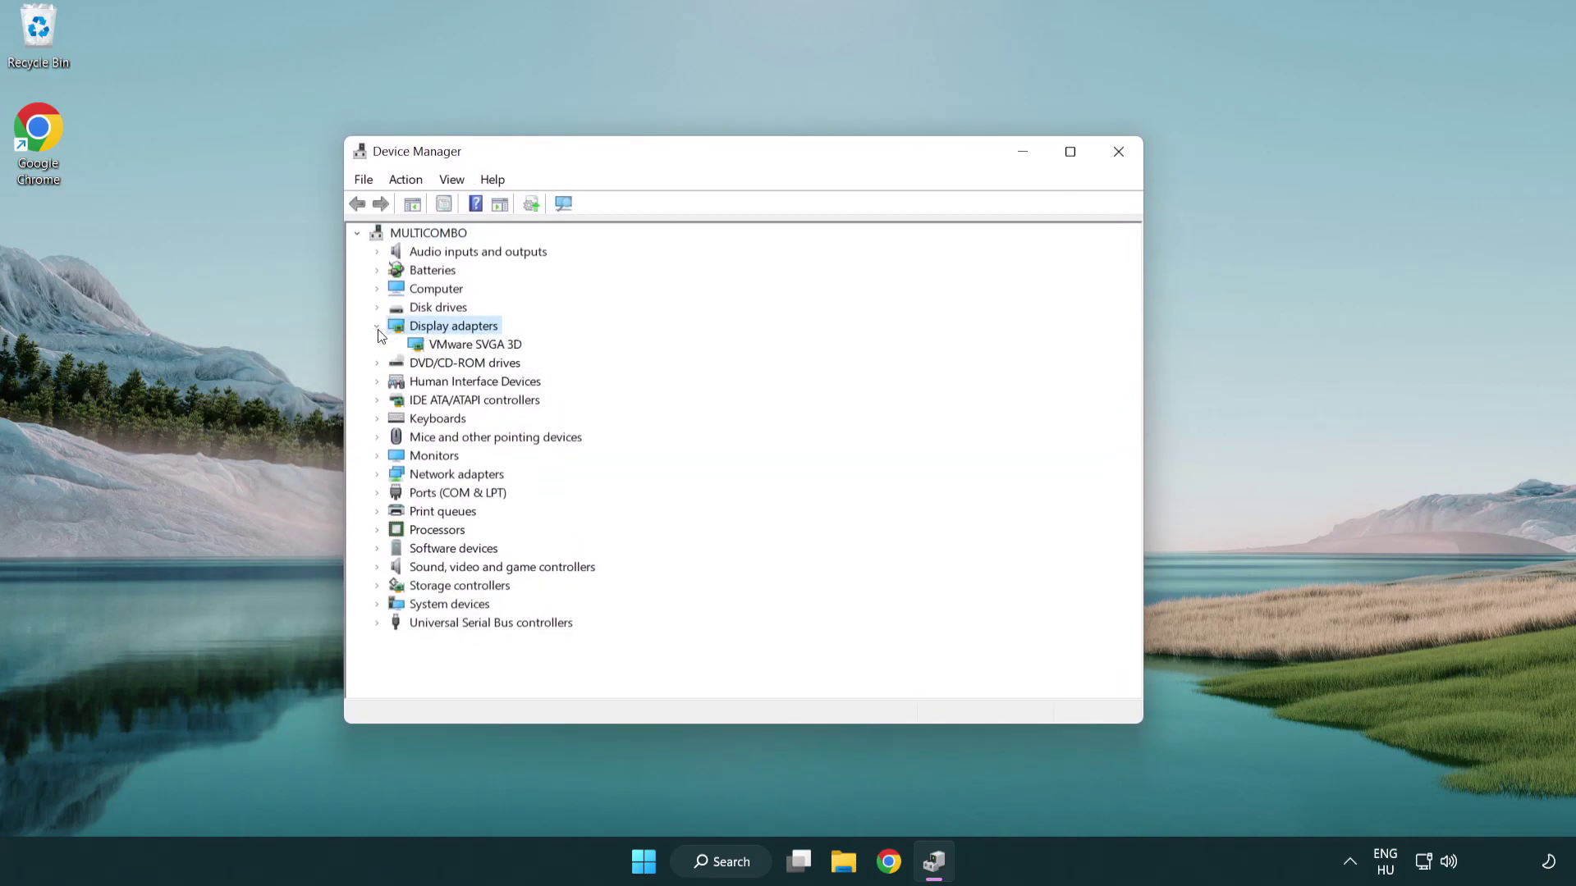
{"action": "left_click", "coordinate": [465, 345]}
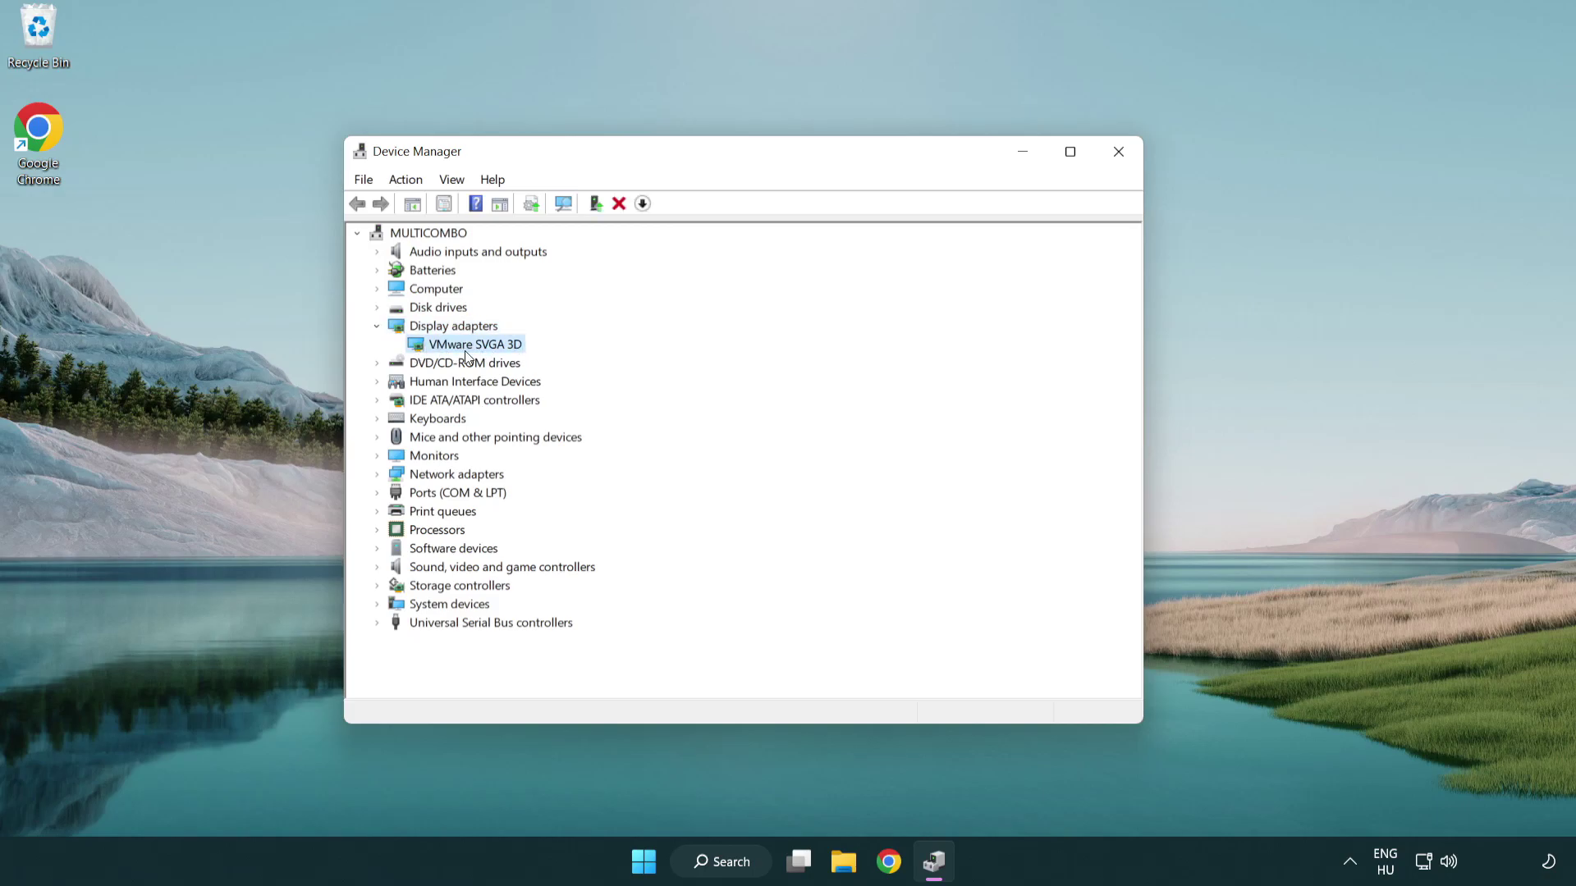
{"action": "right_click", "coordinate": [470, 352]}
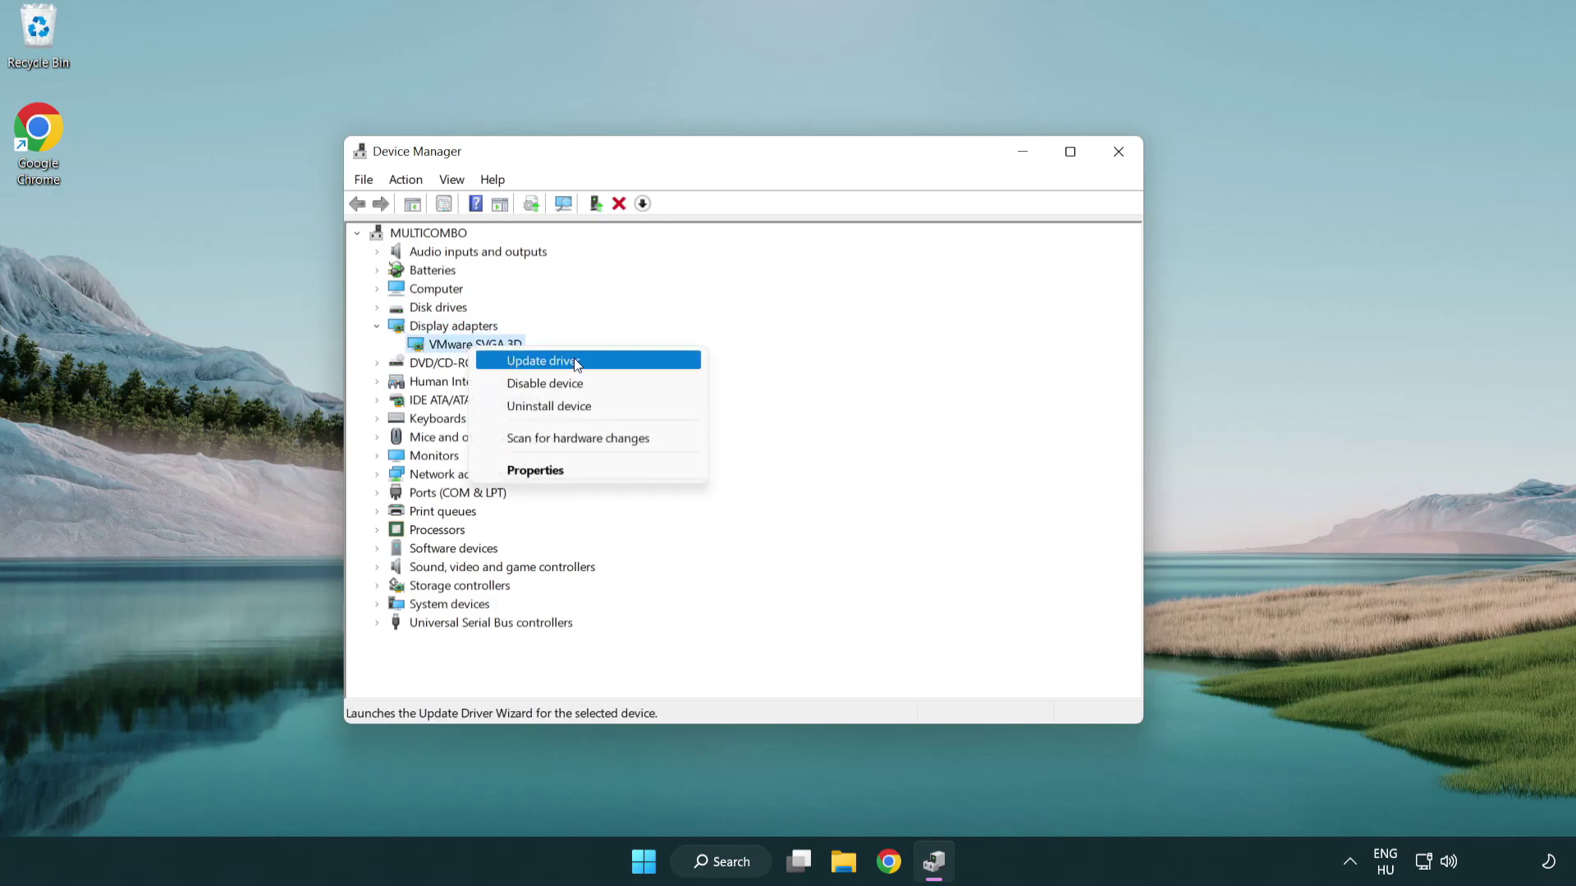
Search automatically for a newer VMware SVGA 3D driver (already the best), then close Device Manager.
{"action": "left_click", "coordinate": [621, 362]}
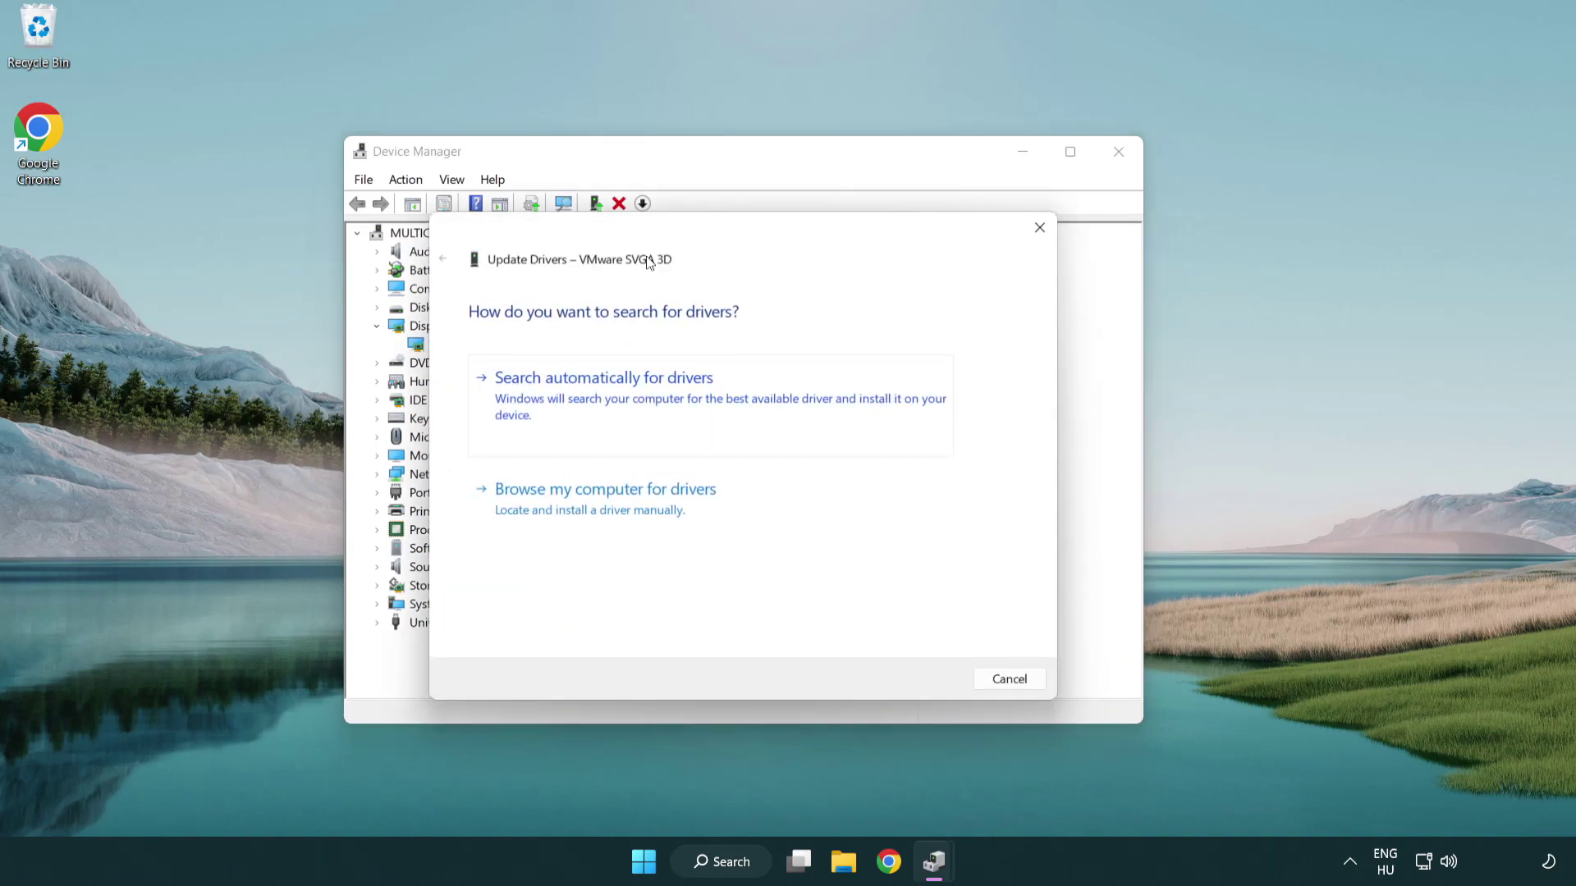
{"action": "left_click_drag", "start_coordinate": [654, 232], "coordinate": [686, 223]}
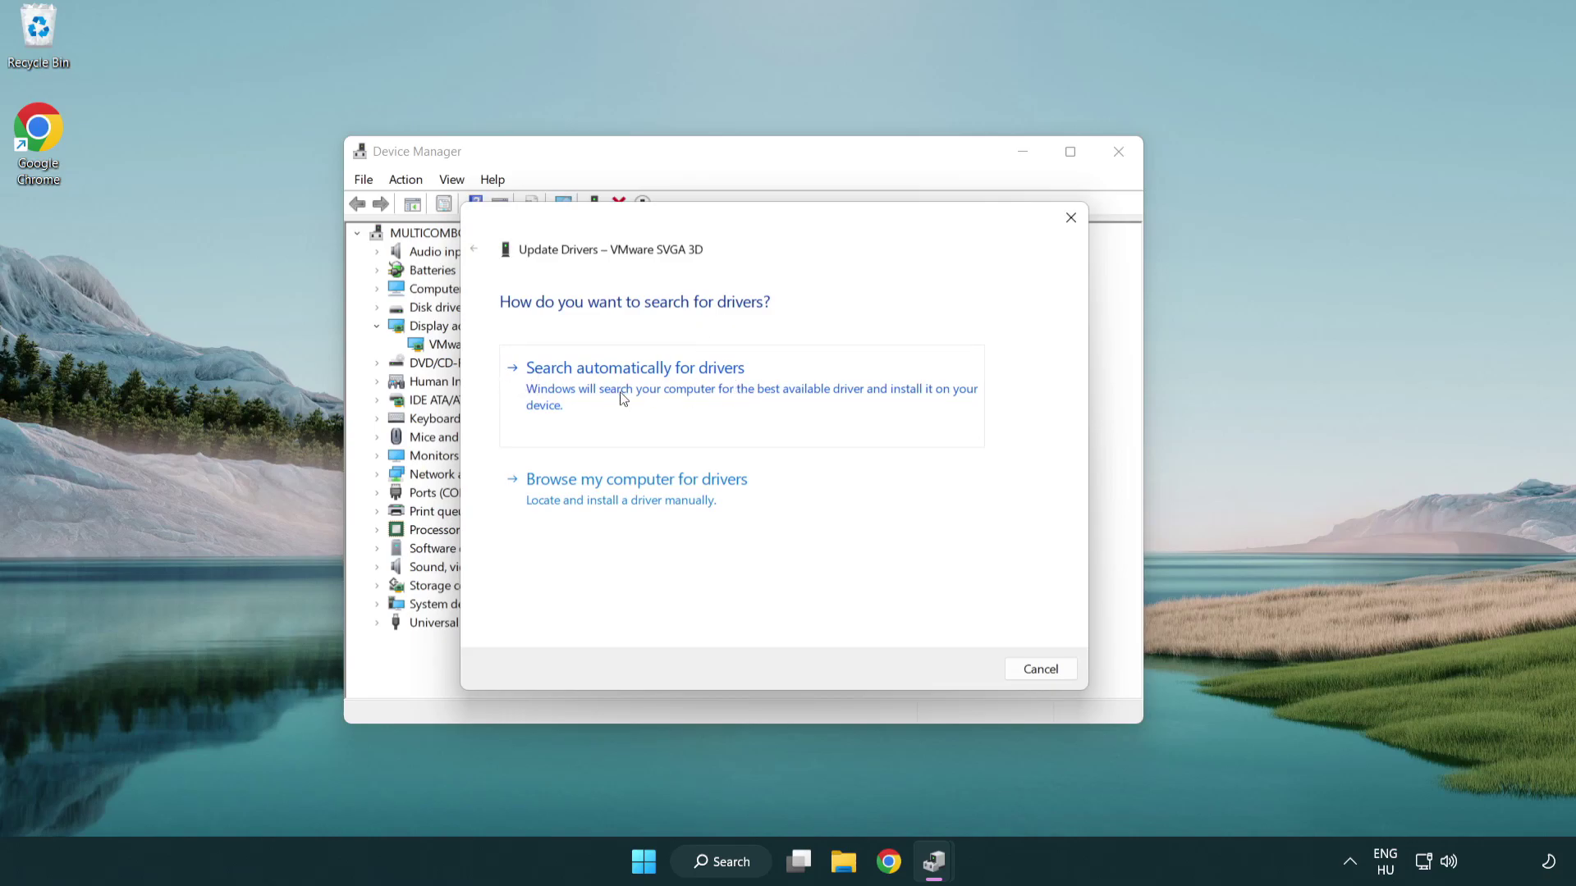
{"action": "left_click", "coordinate": [692, 383]}
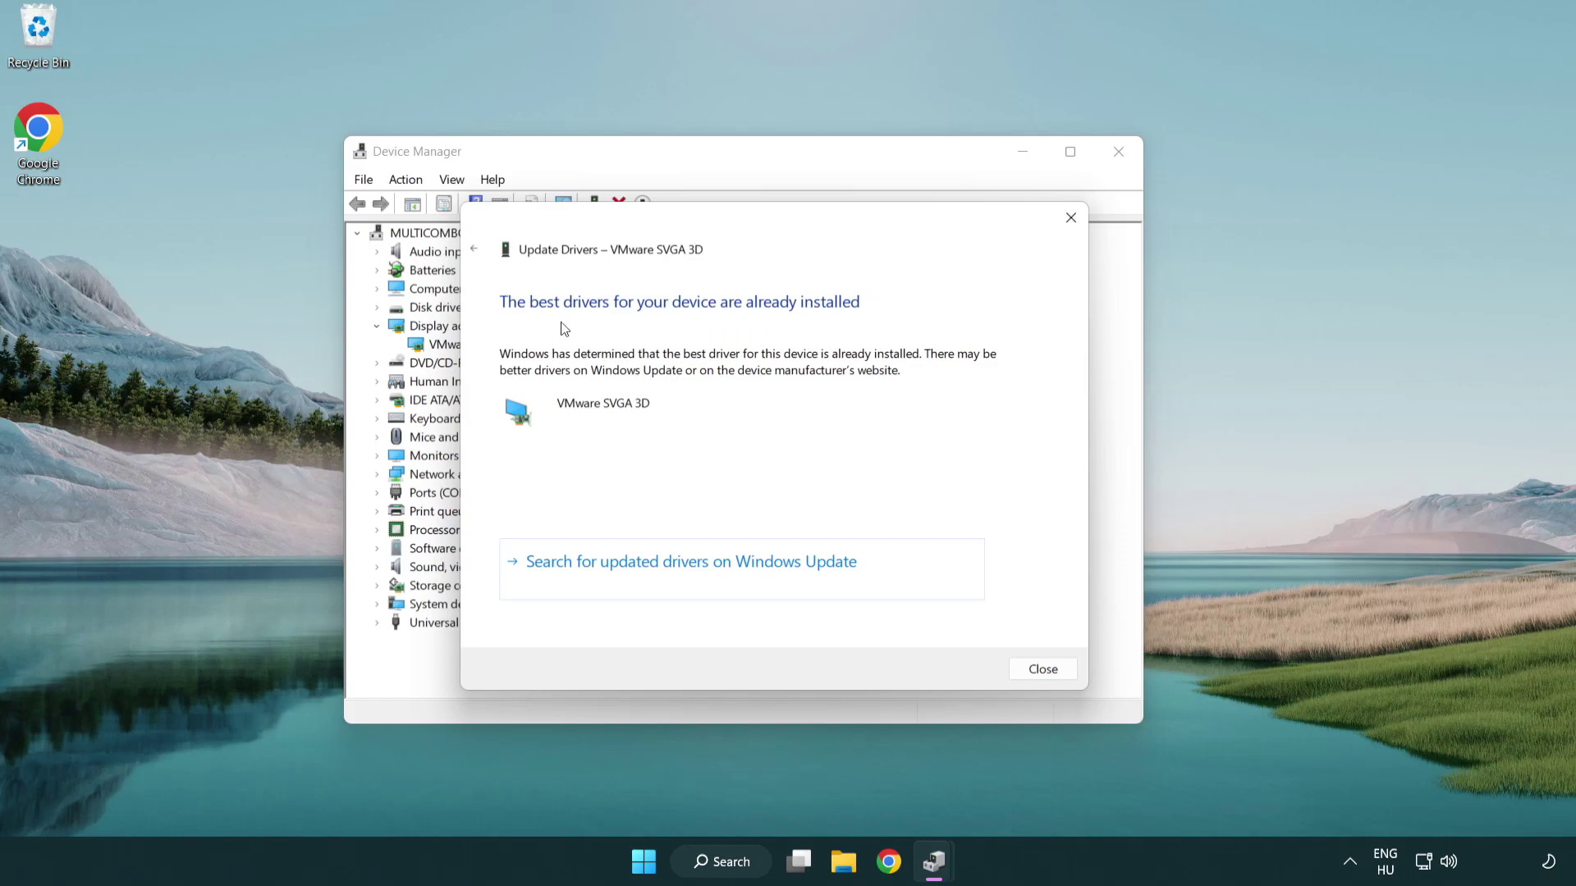
{"action": "left_click", "coordinate": [1044, 671]}
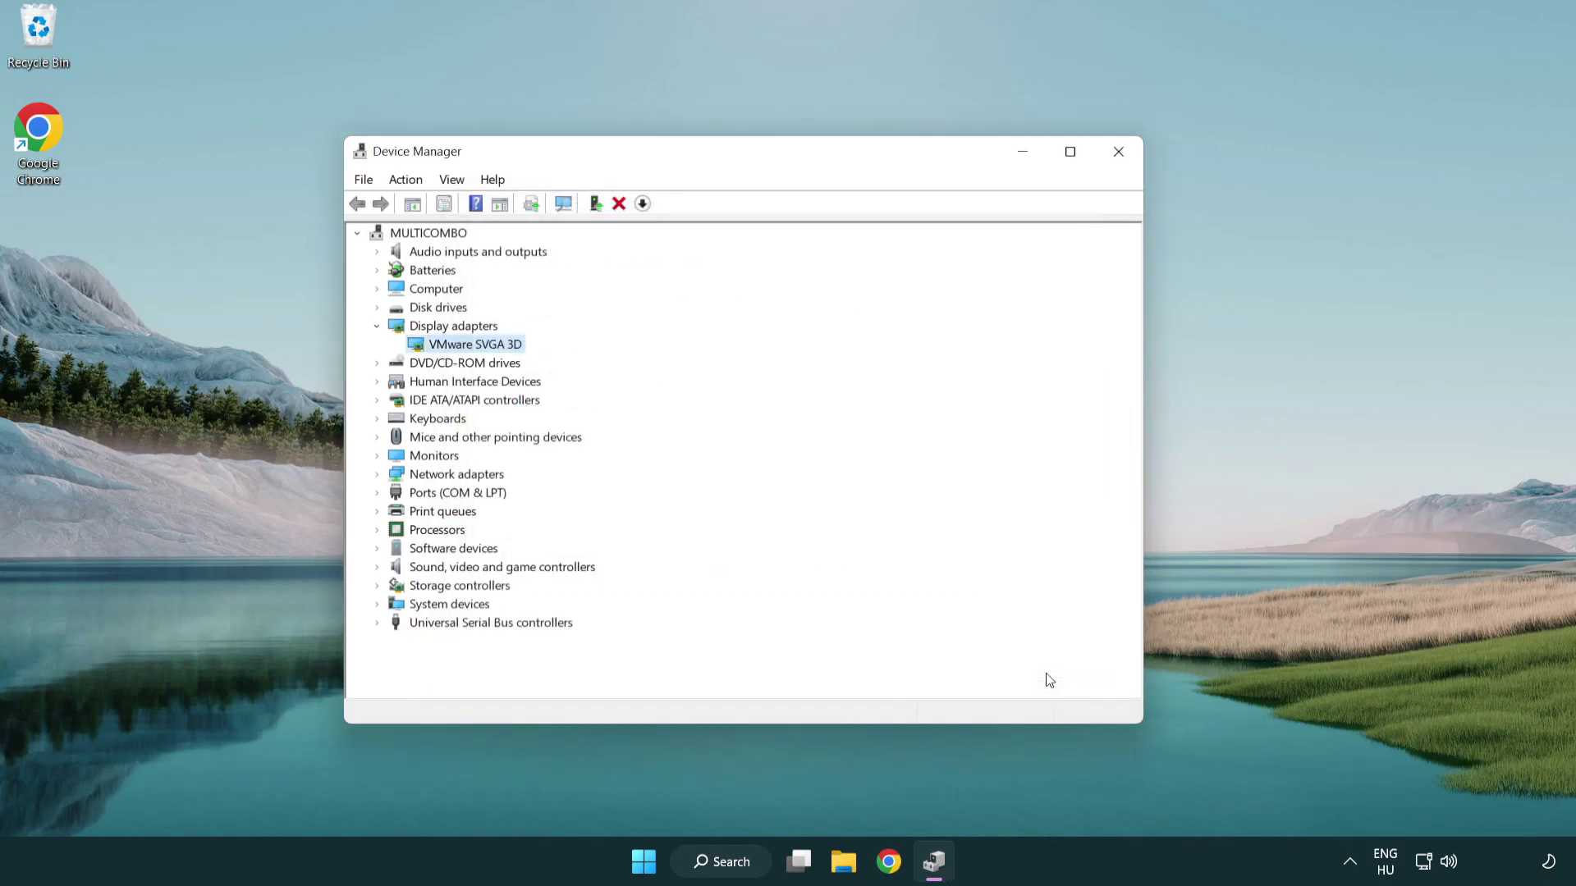
{"action": "left_click", "coordinate": [1119, 153]}
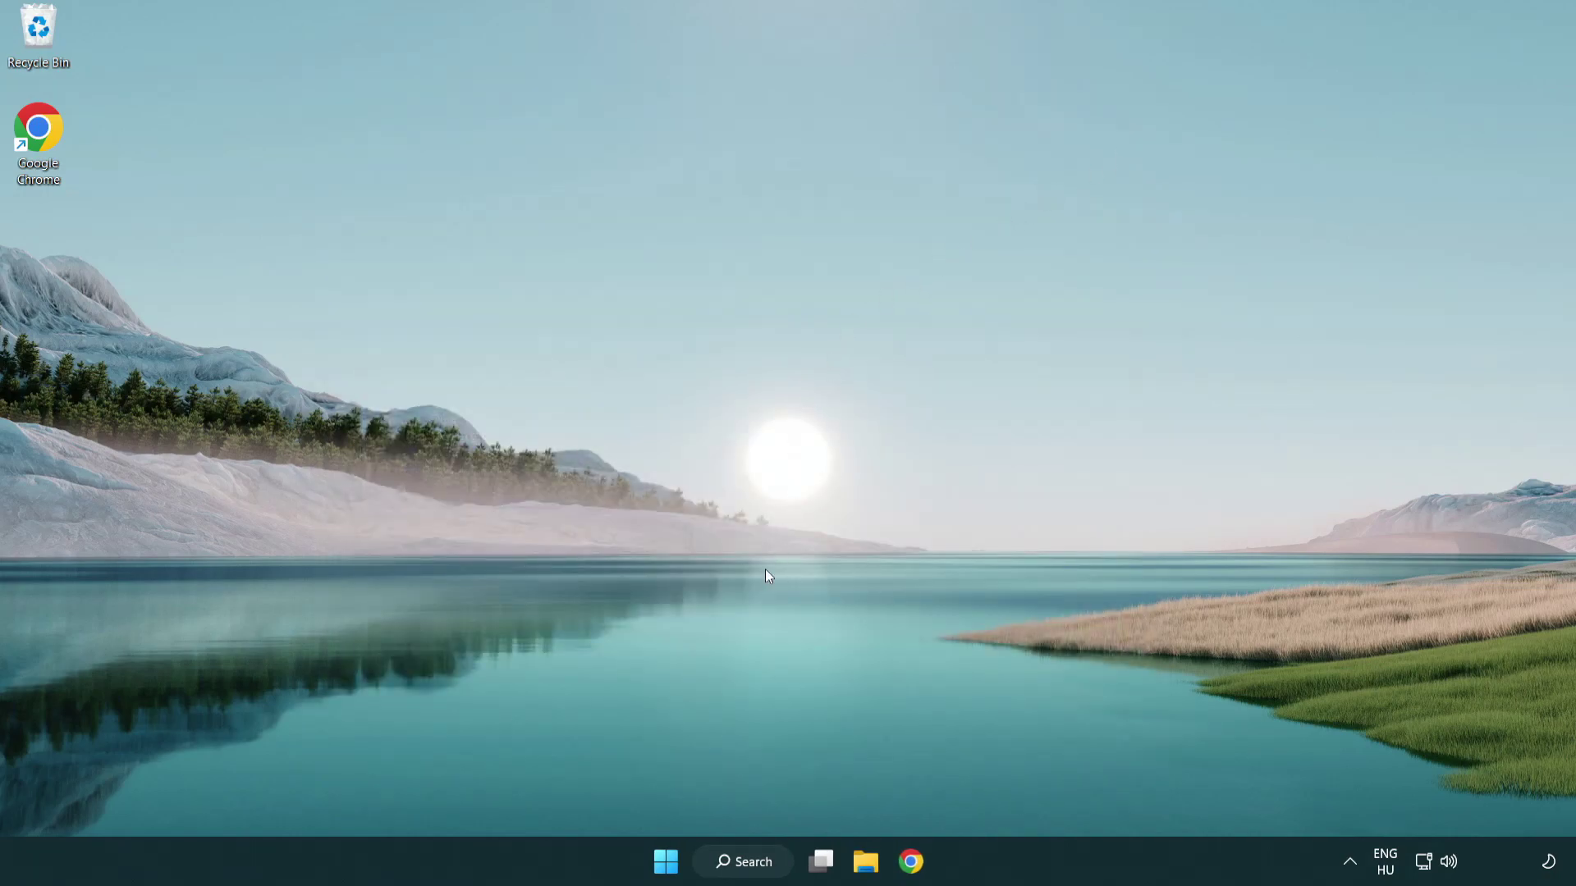
Search for 'update' and open the Windows Update settings.
{"action": "left_click", "coordinate": [754, 860]}
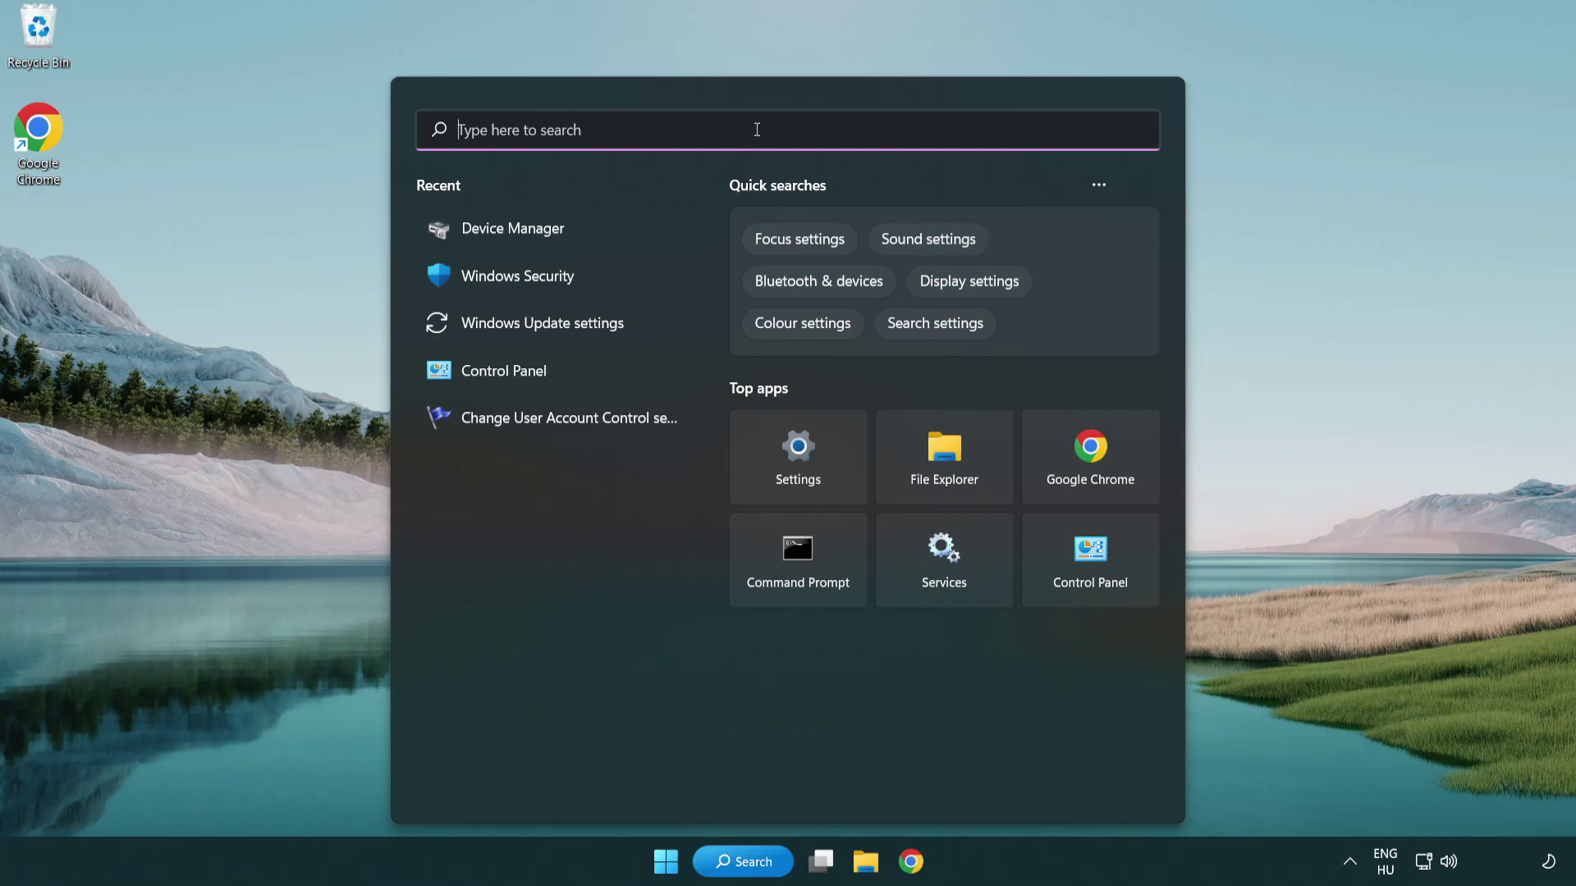
{"action": "type", "text": "update"}
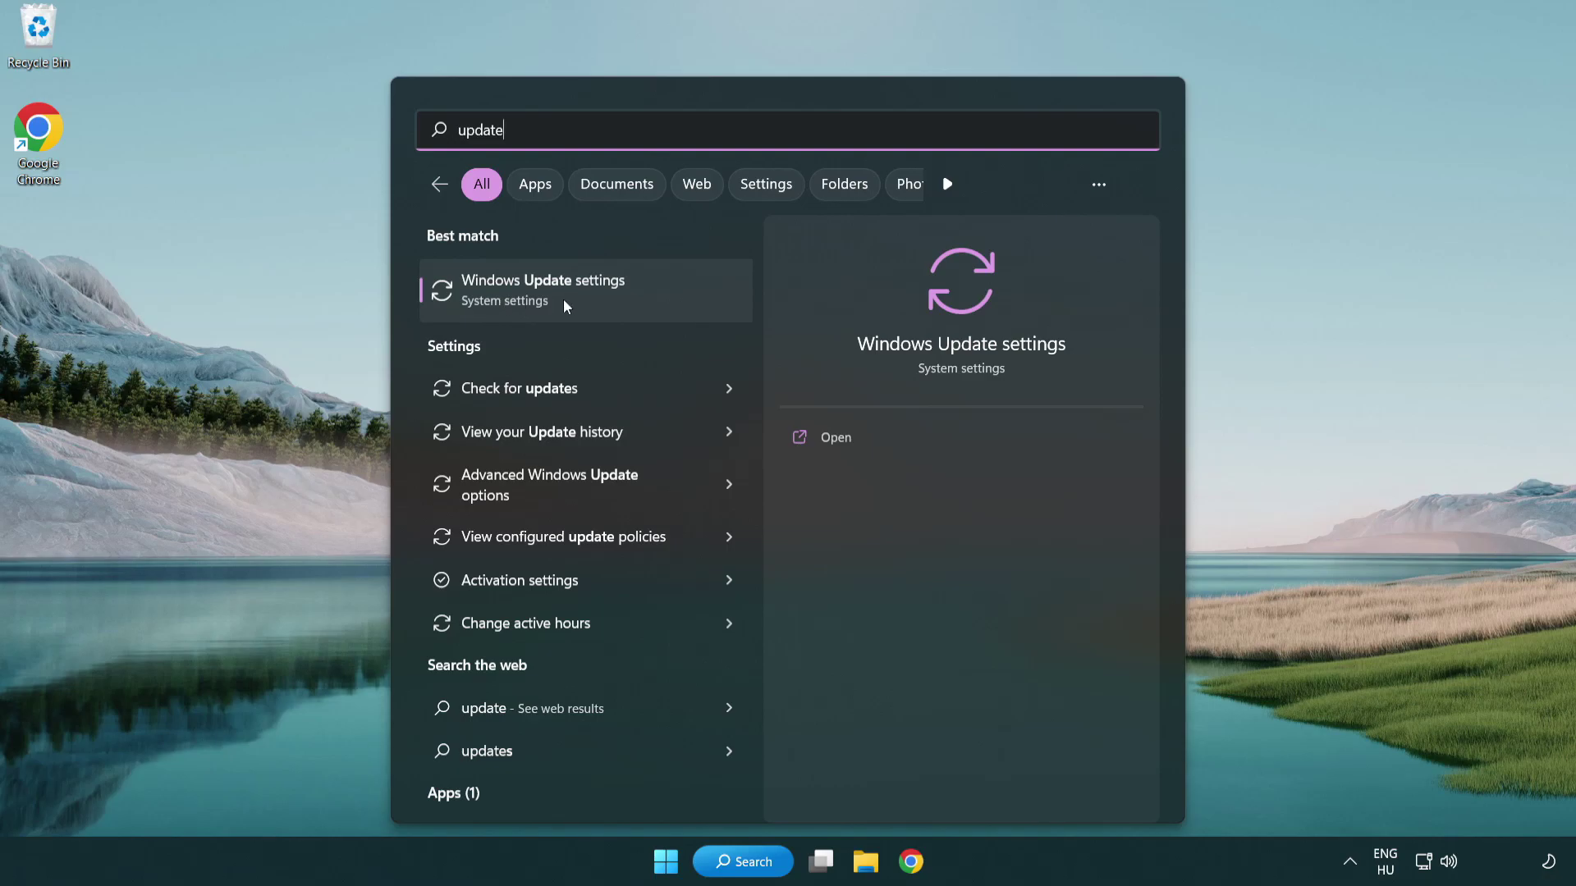
{"action": "left_click", "coordinate": [614, 298]}
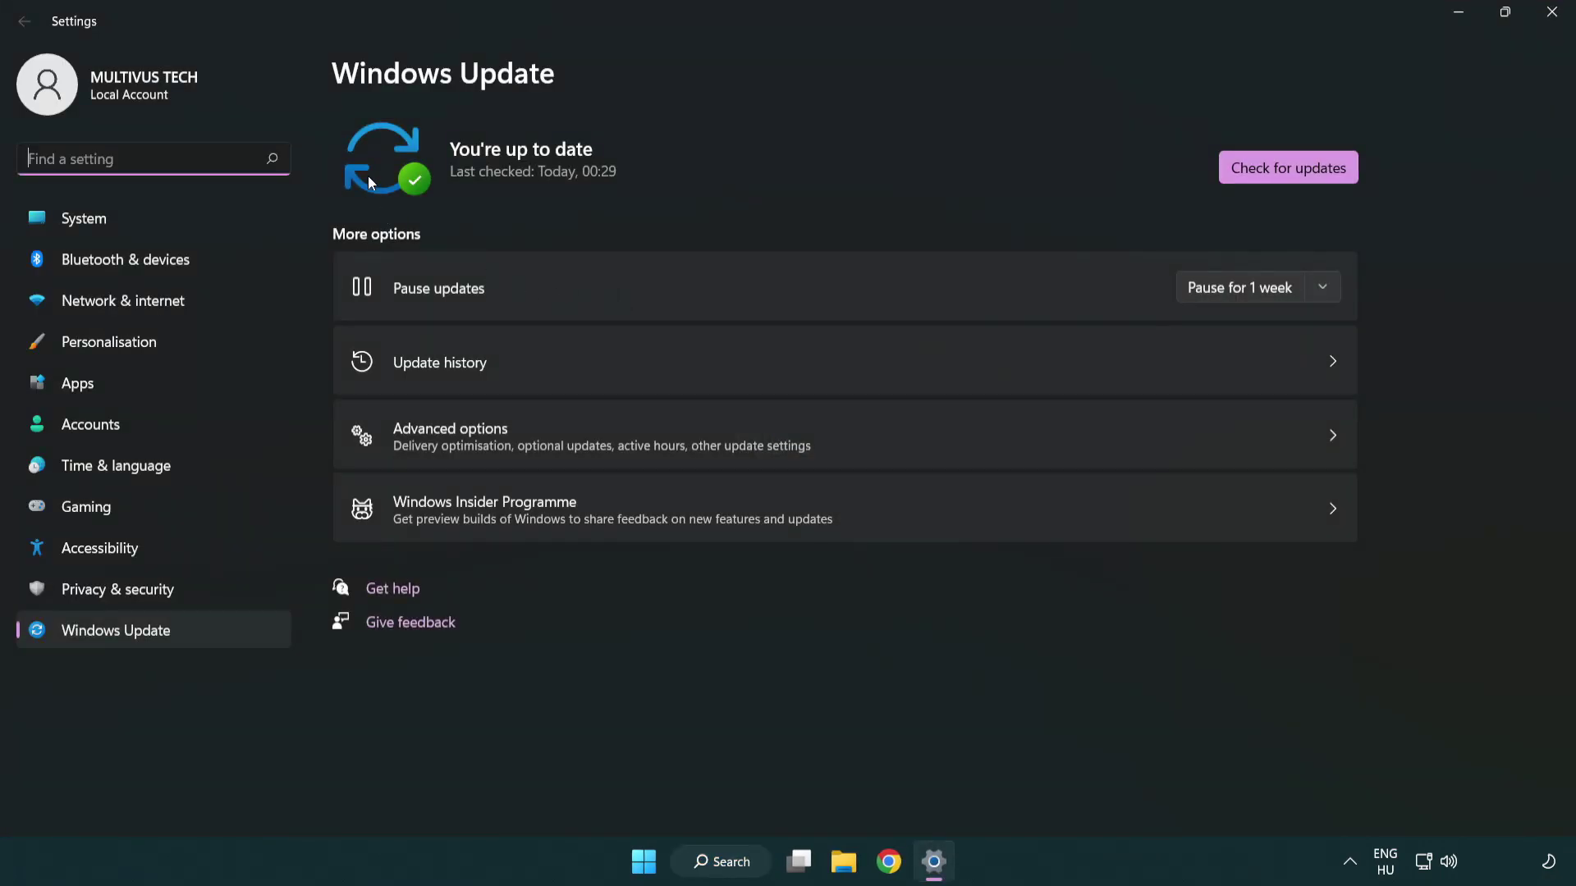
Check for updates, see 'You're up to date', and close Settings.
{"action": "left_click", "coordinate": [1322, 176]}
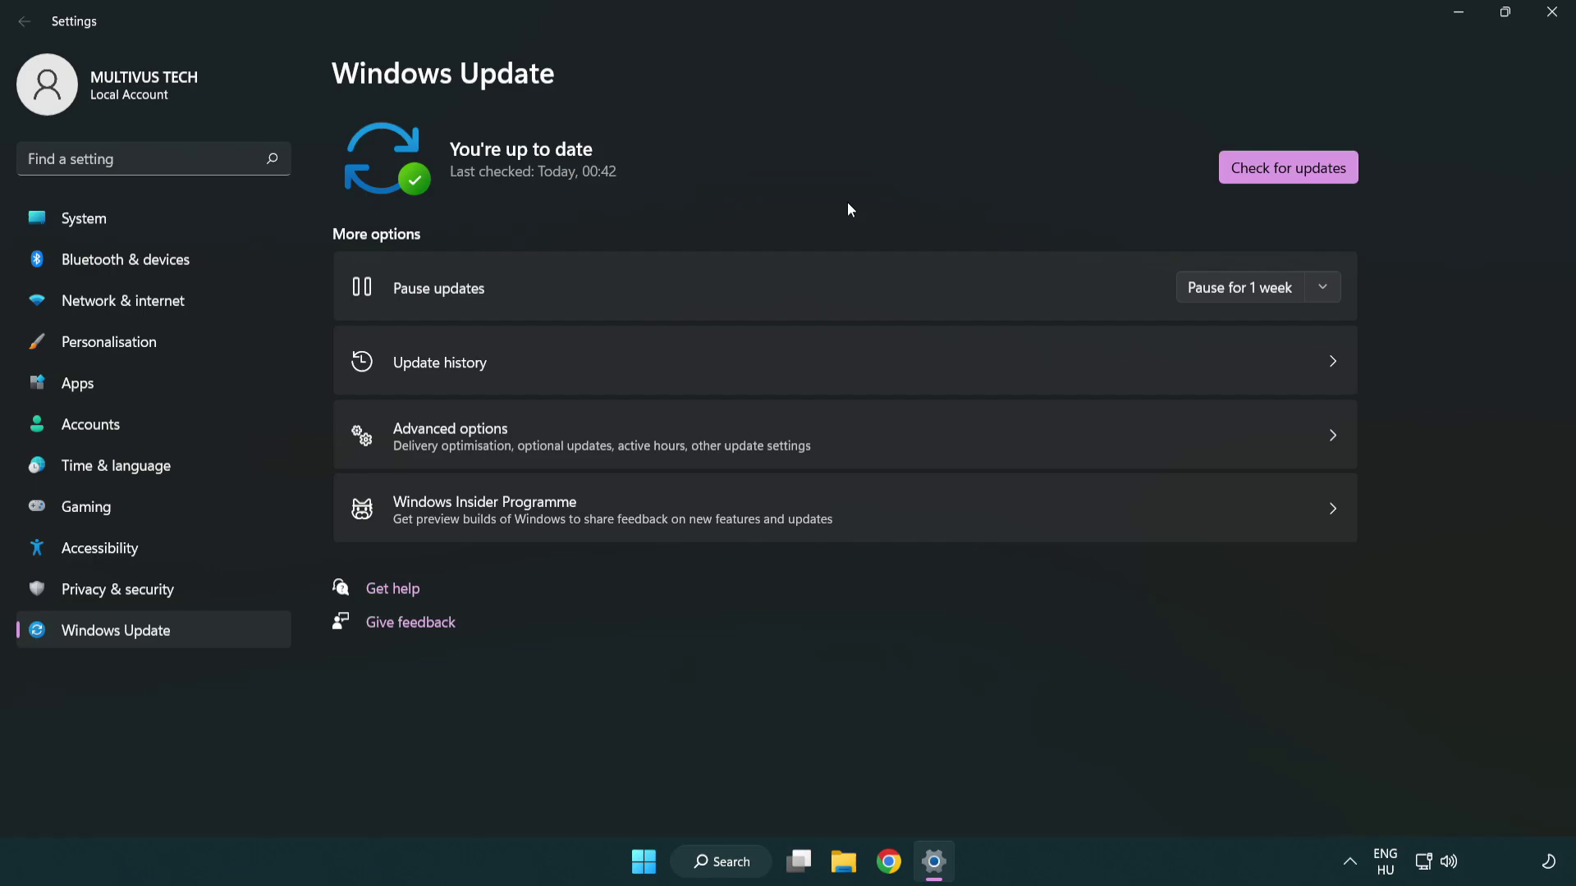
{"action": "left_click", "coordinate": [1550, 14]}
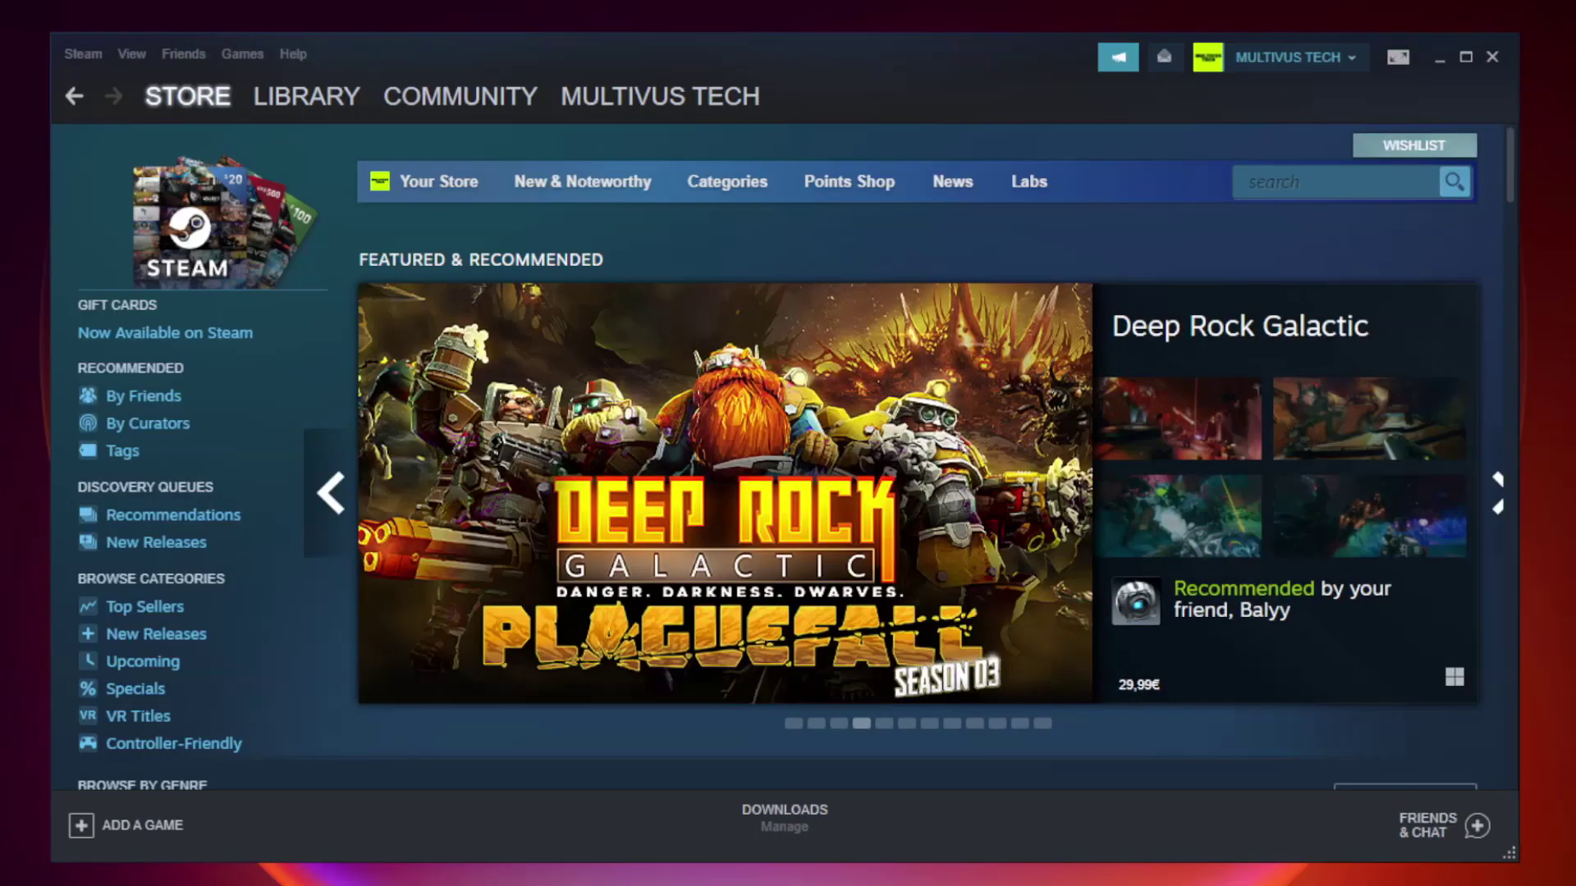
Switch to the Steam Library and right-click the game listed under Favorites.
{"action": "mouse_move", "coordinate": [316, 101]}
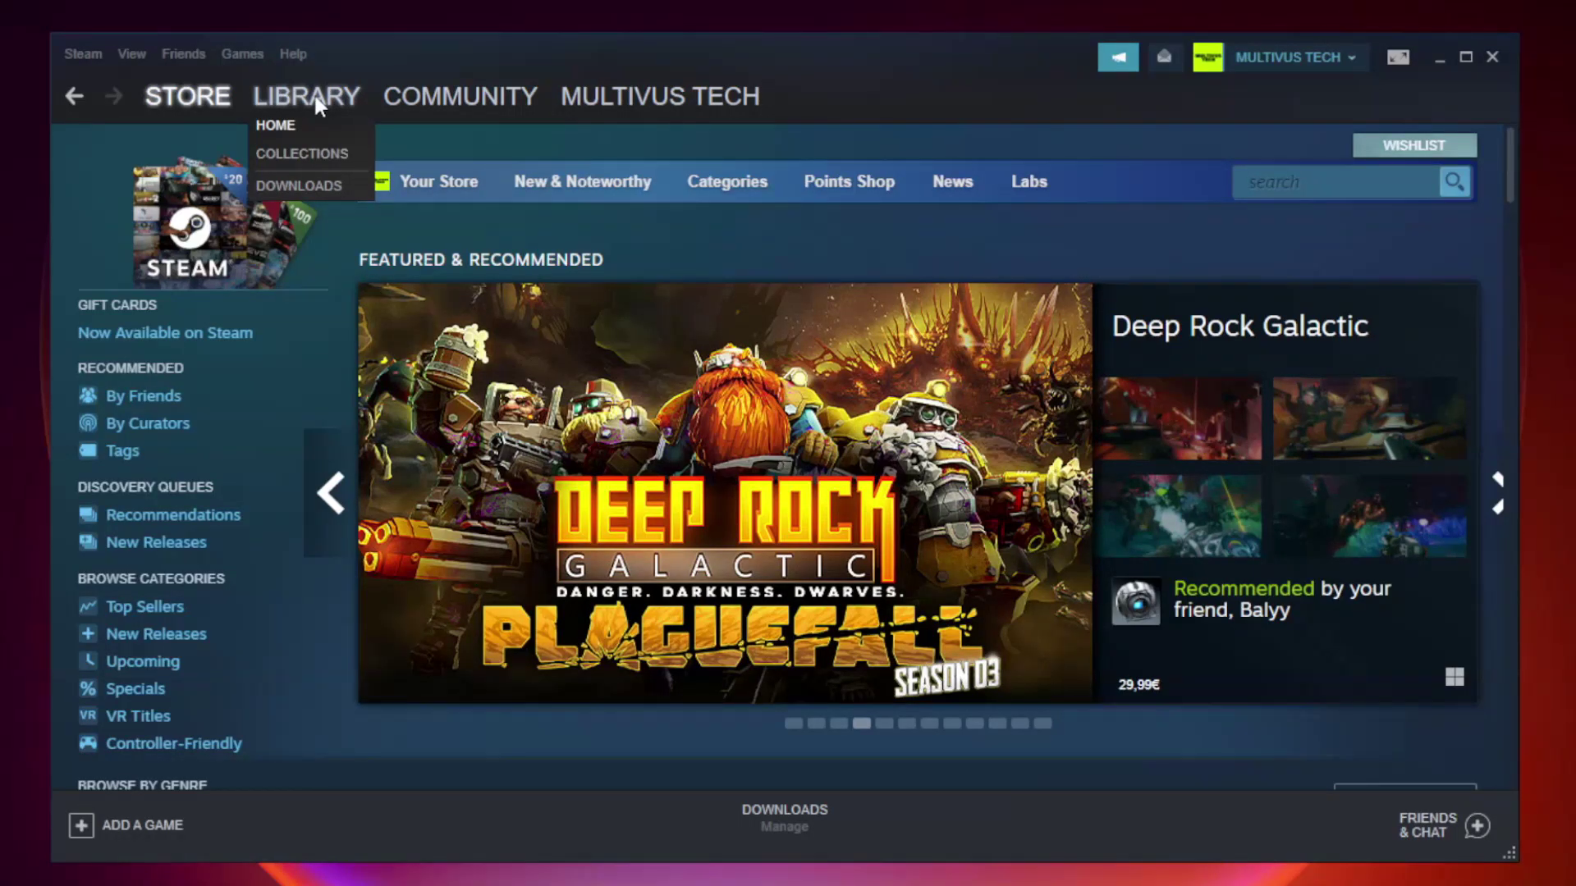
{"action": "left_click", "coordinate": [319, 104]}
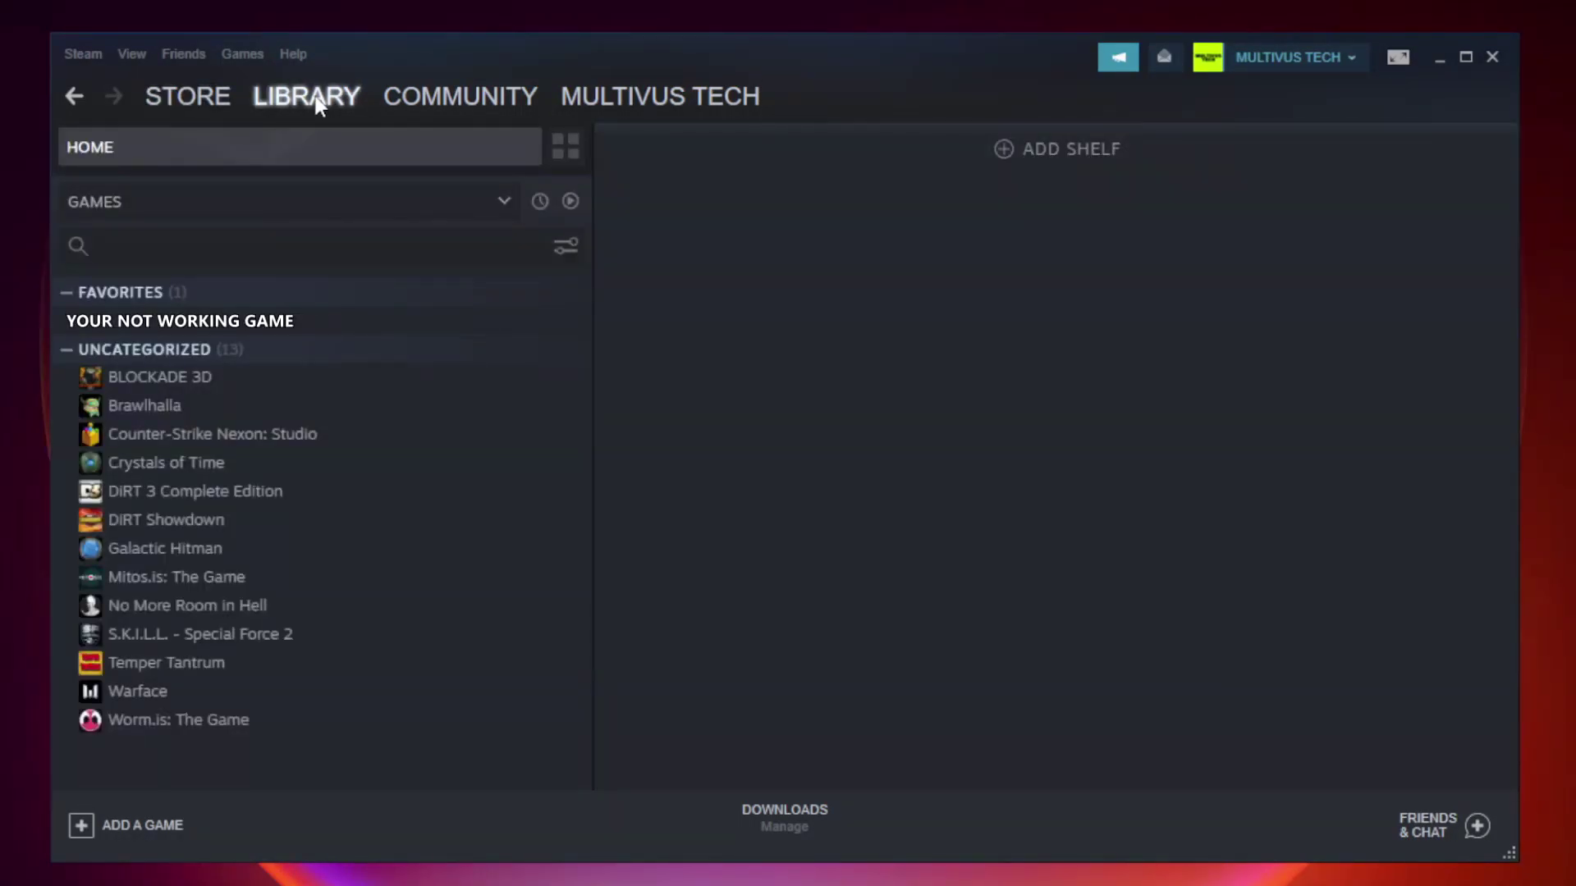
{"action": "right_click", "coordinate": [341, 329]}
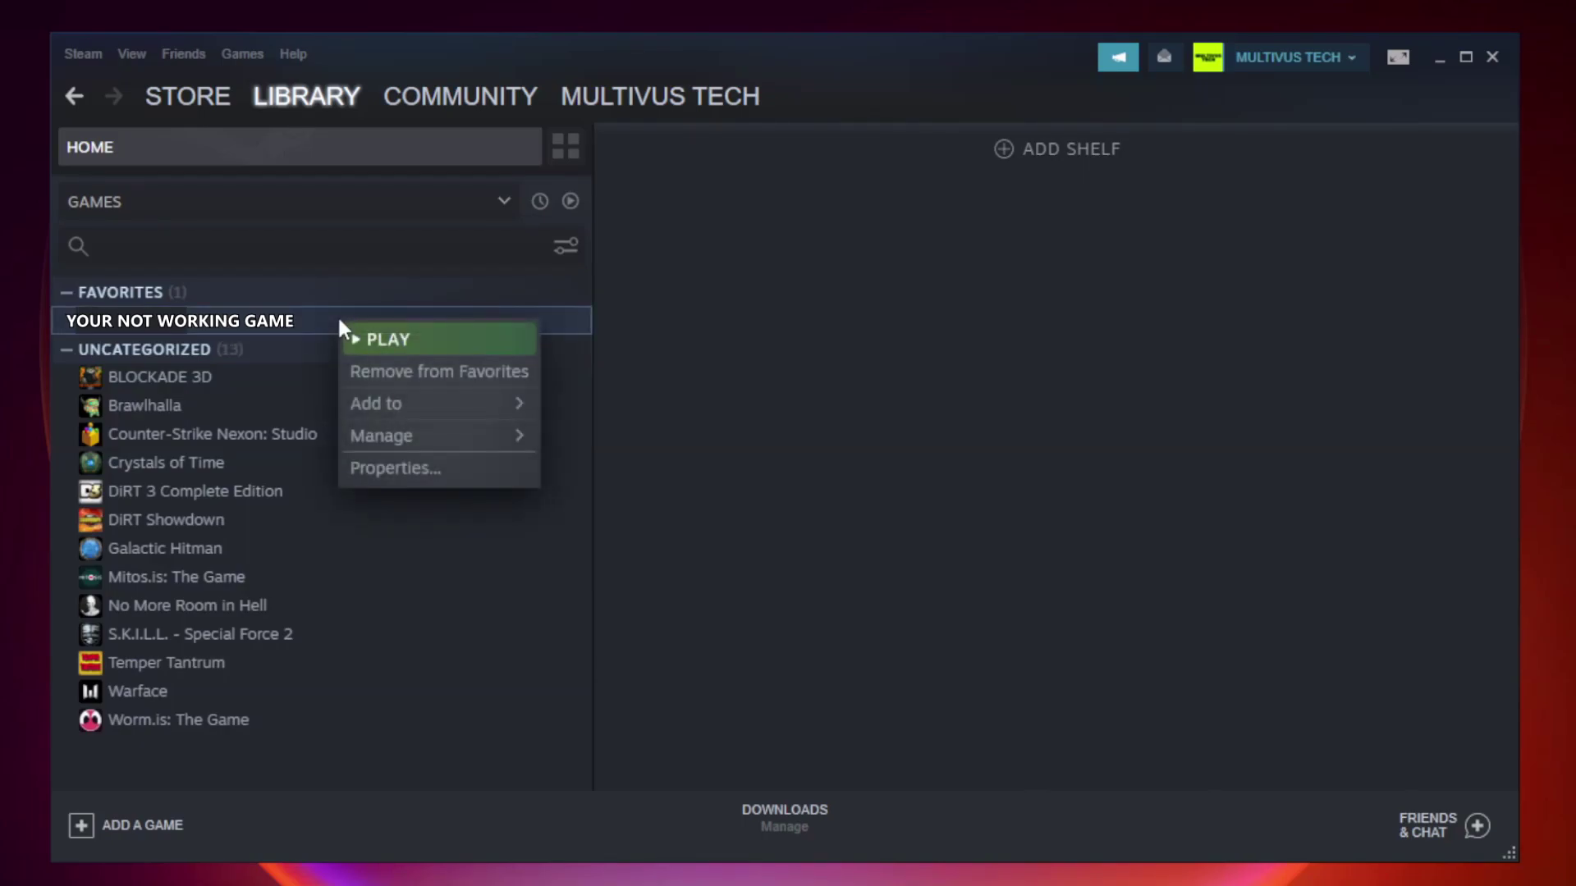
Verify the game's local files from its Properties, validating all 9192 files.
{"action": "left_click", "coordinate": [434, 467]}
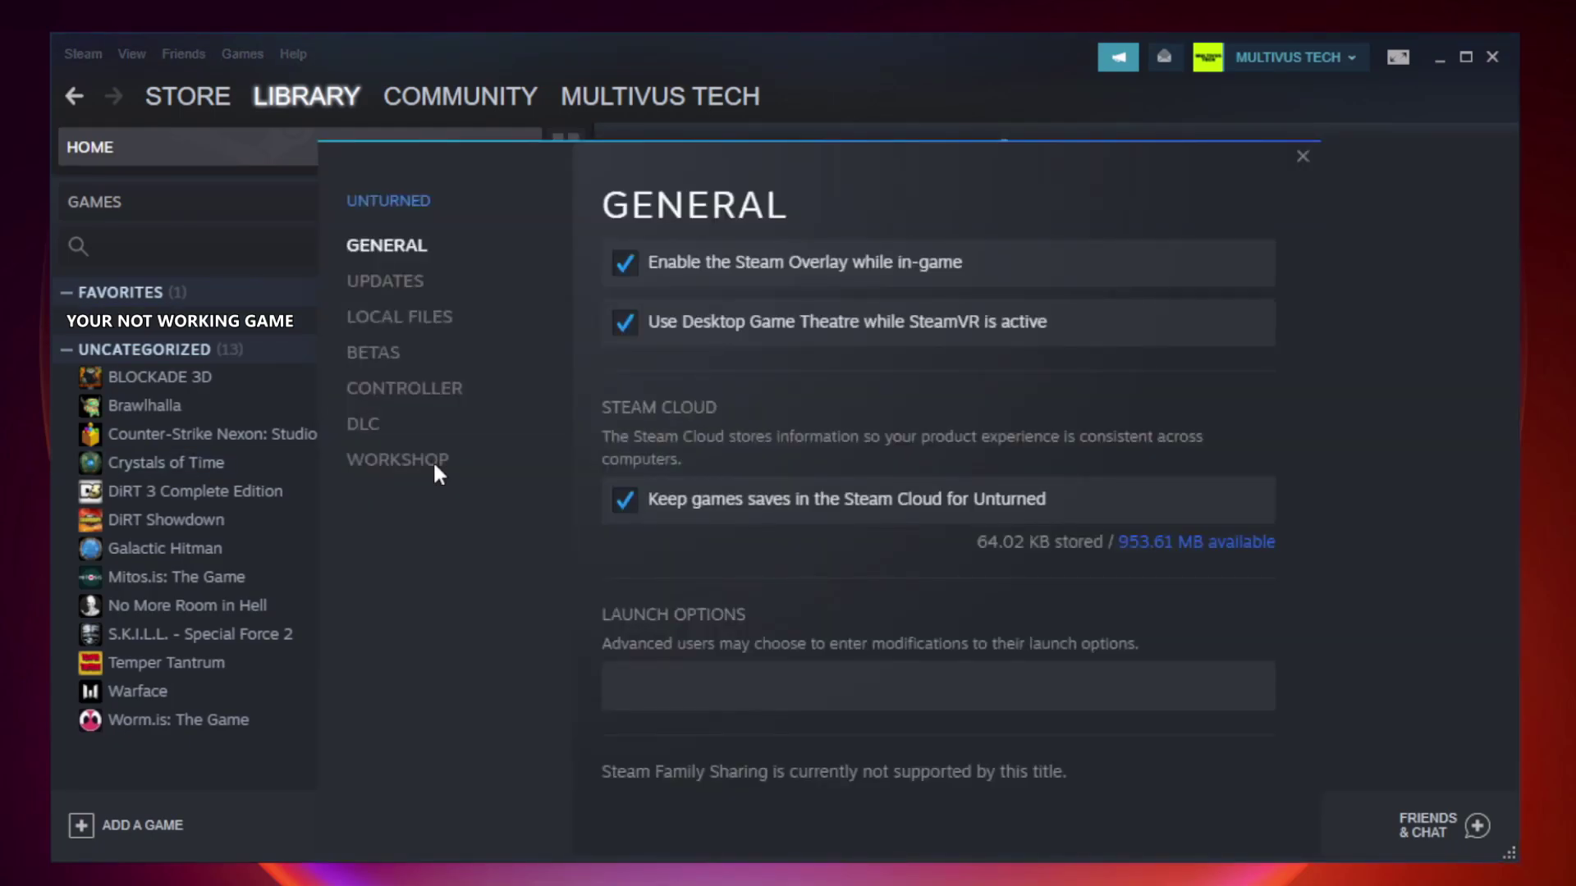
{"action": "left_click", "coordinate": [420, 328]}
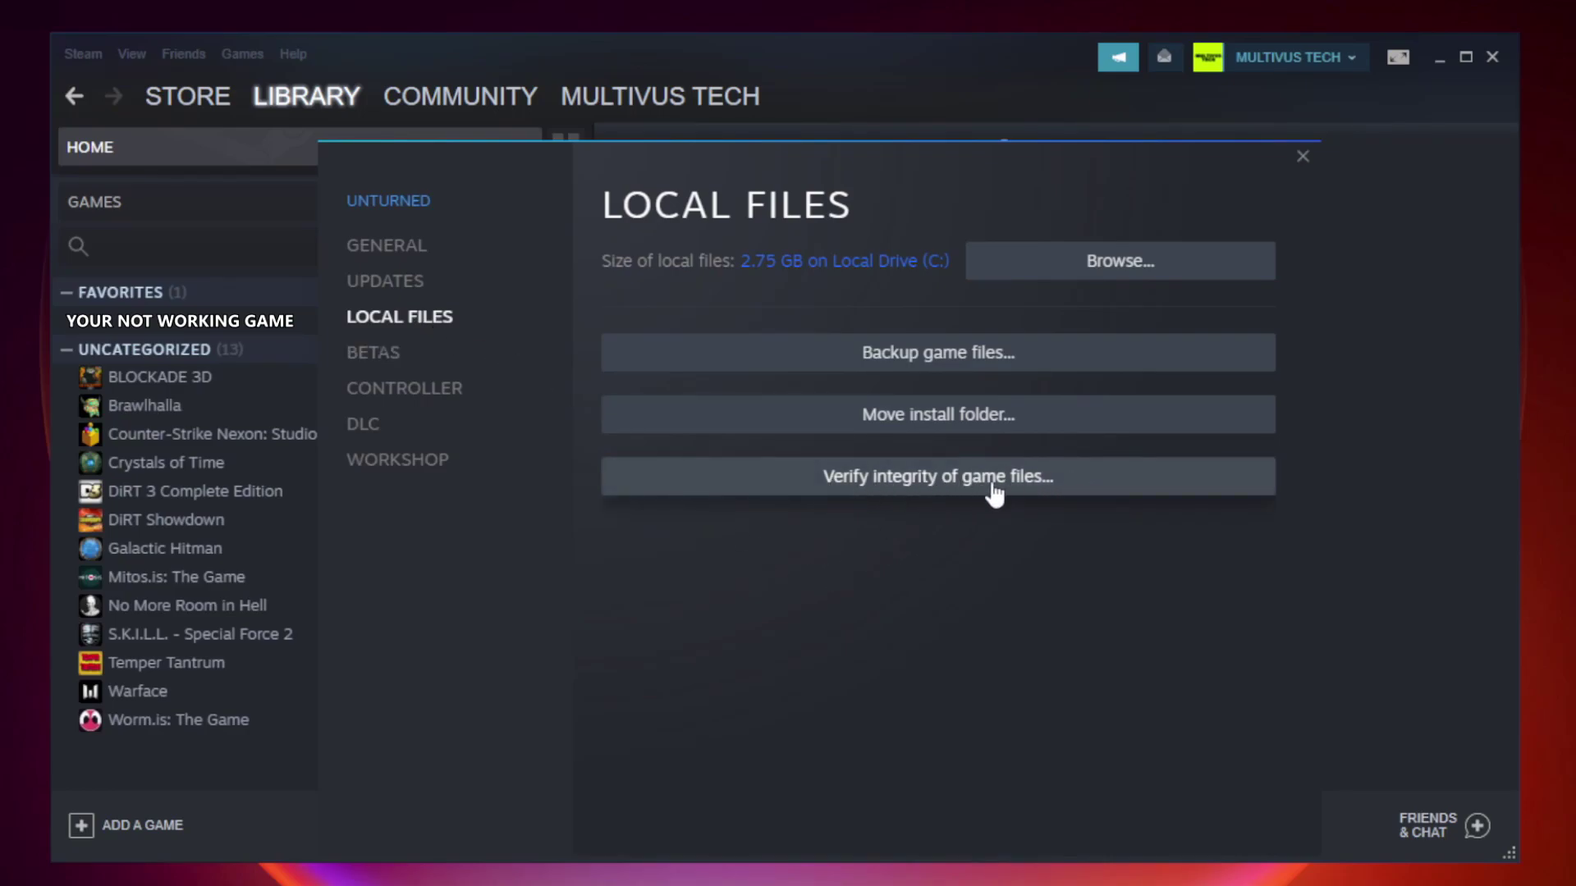
{"action": "left_click", "coordinate": [954, 485]}
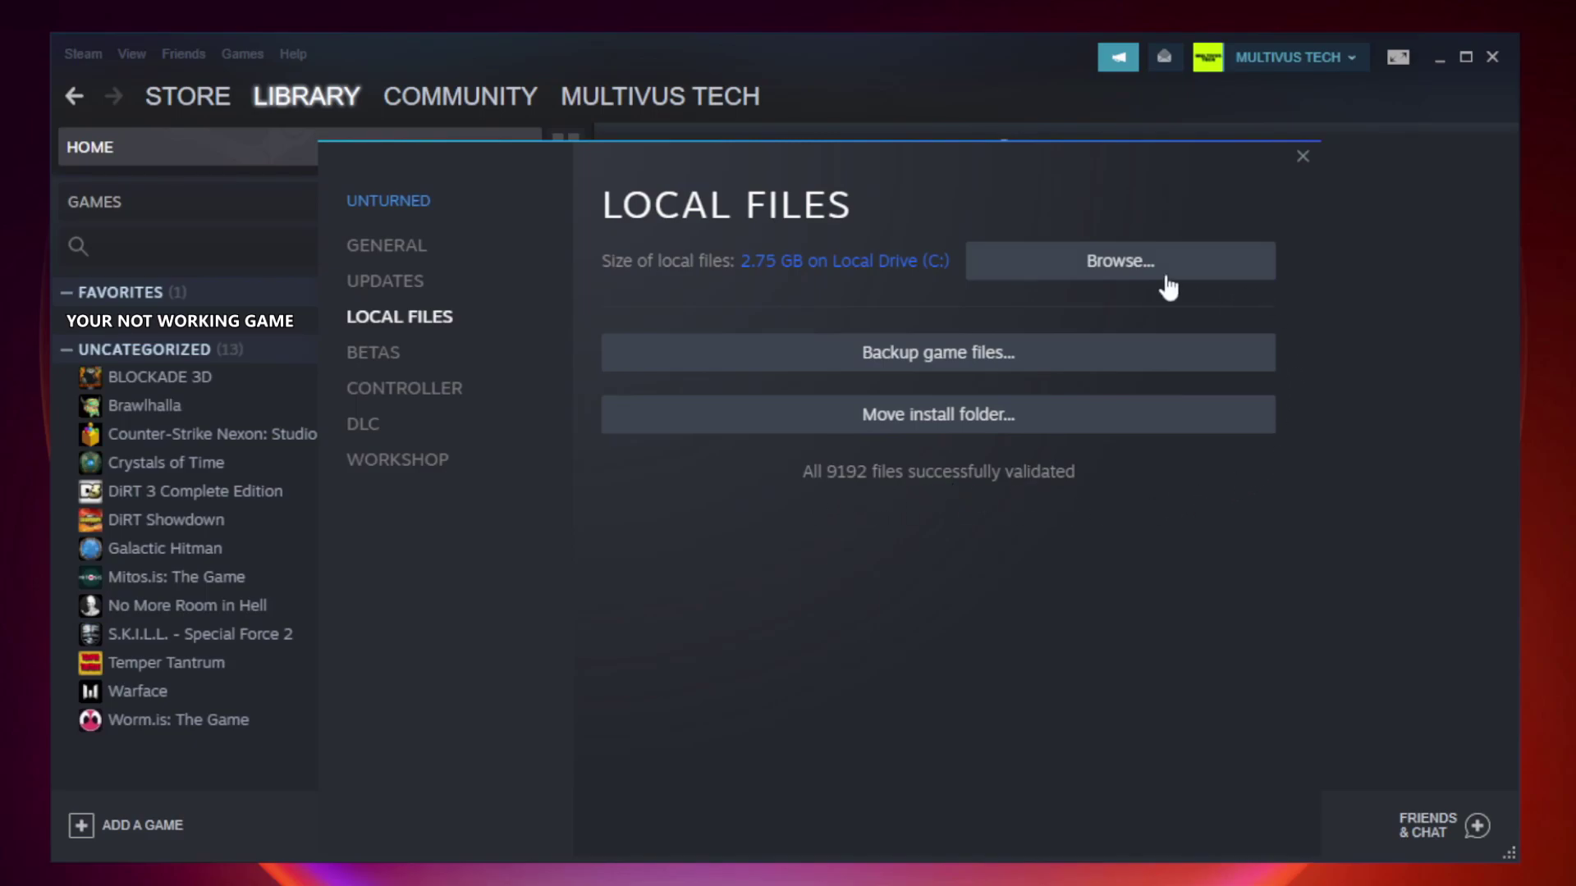
Open the game's install folder, scroll down and right-click the YOUR NOT WORKING GAME shortcut.
{"action": "left_click", "coordinate": [1124, 275]}
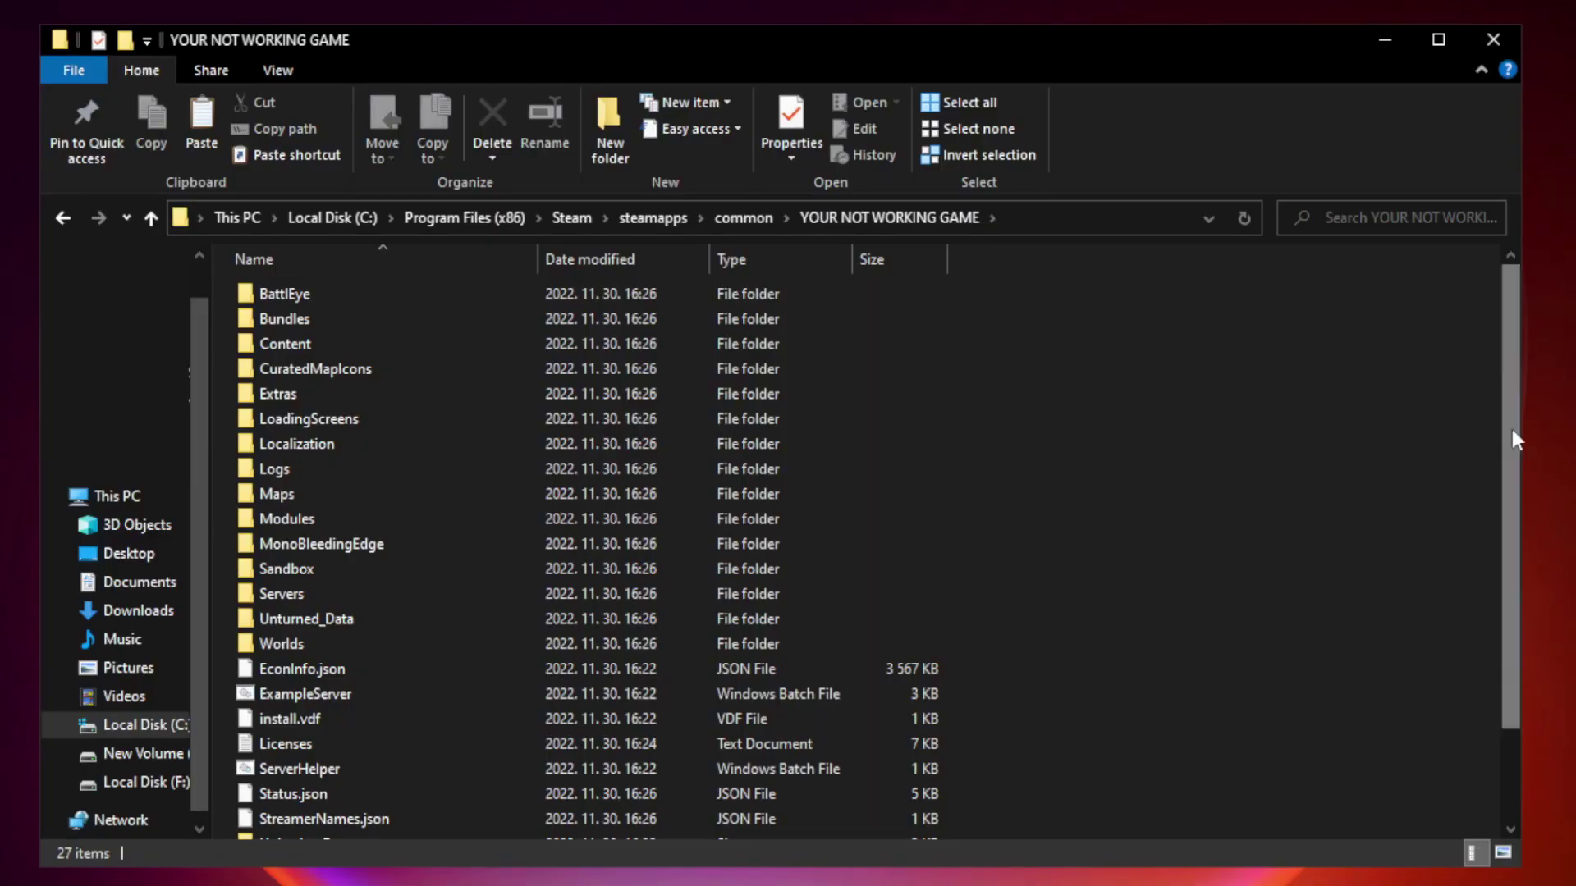
{"action": "left_click_drag", "start_coordinate": [1514, 434], "coordinate": [1514, 549]}
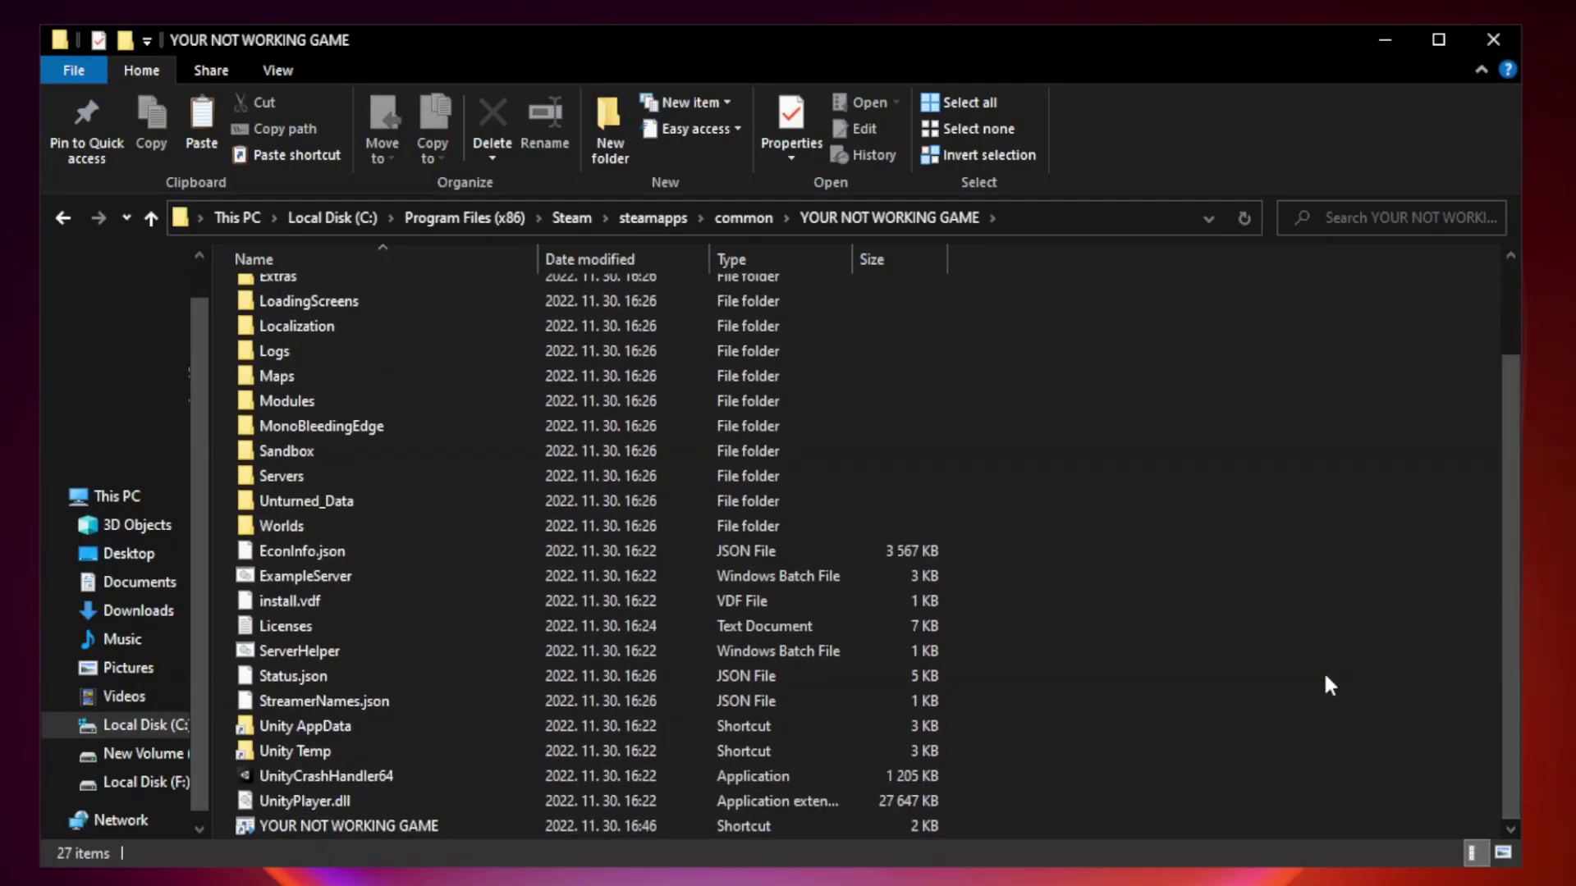
{"action": "left_click", "coordinate": [627, 825]}
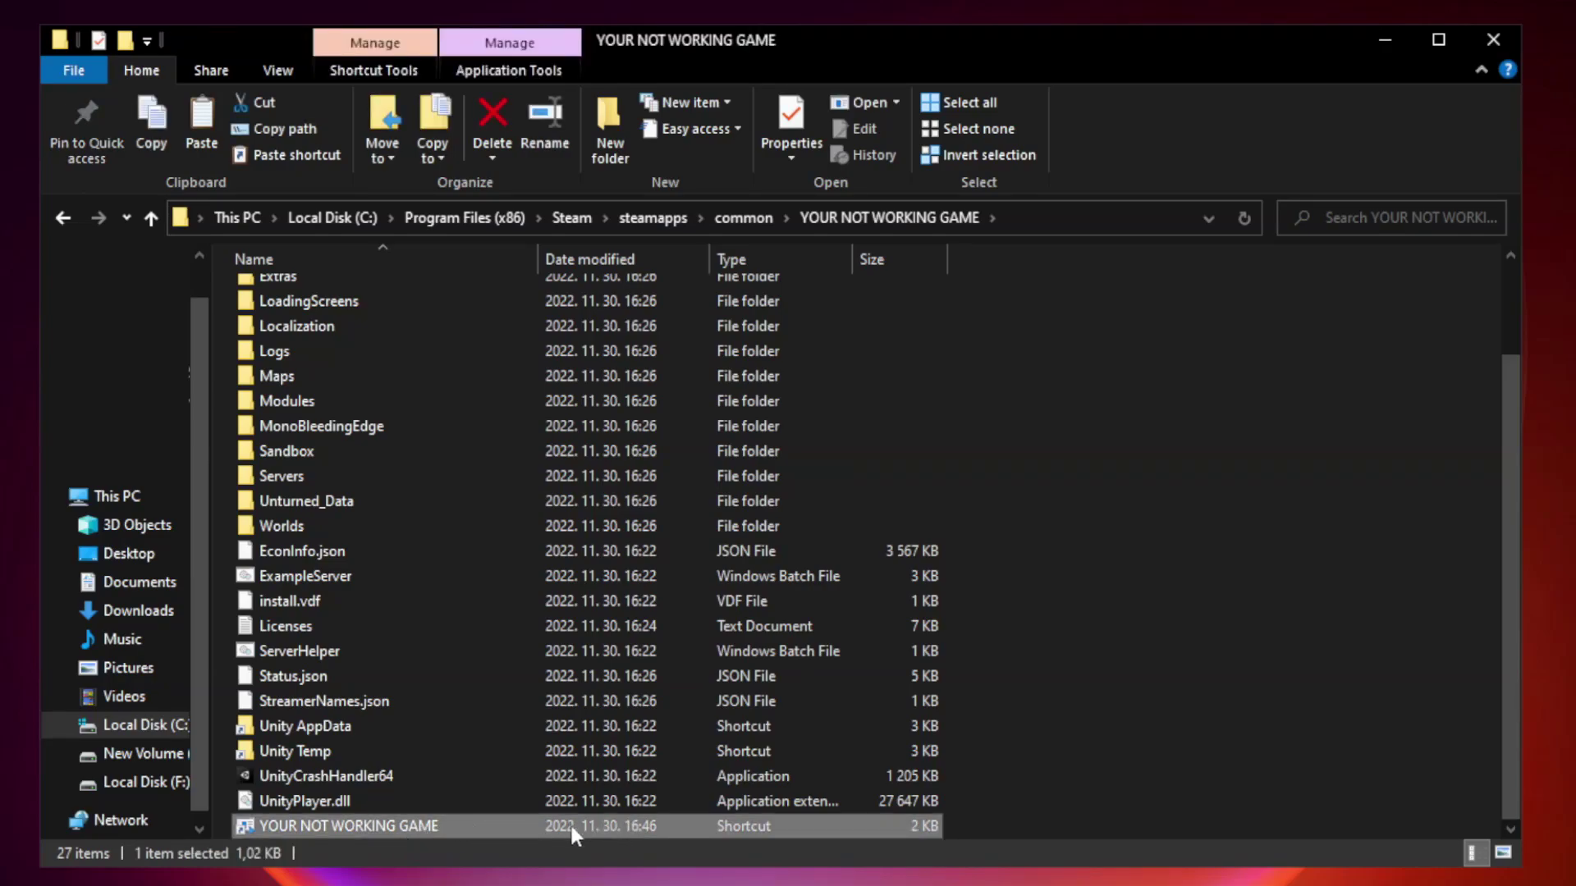
{"action": "right_click", "coordinate": [534, 826]}
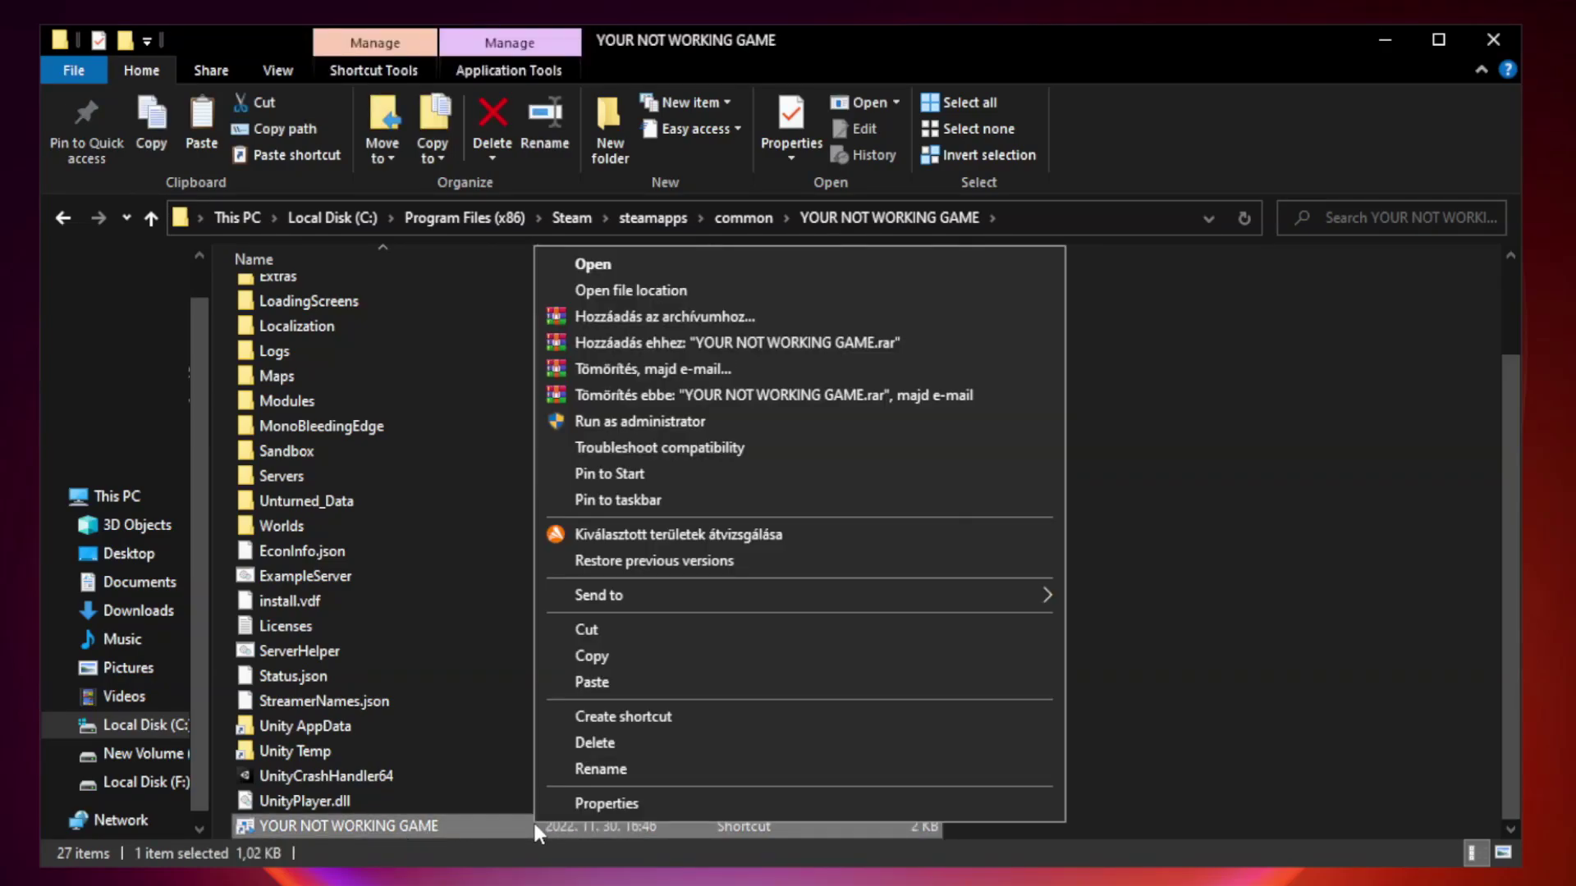
Apply Windows 8 compatibility mode, disabled fullscreen optimizations and run as administrator to the shortcut.
{"action": "left_click", "coordinate": [793, 809]}
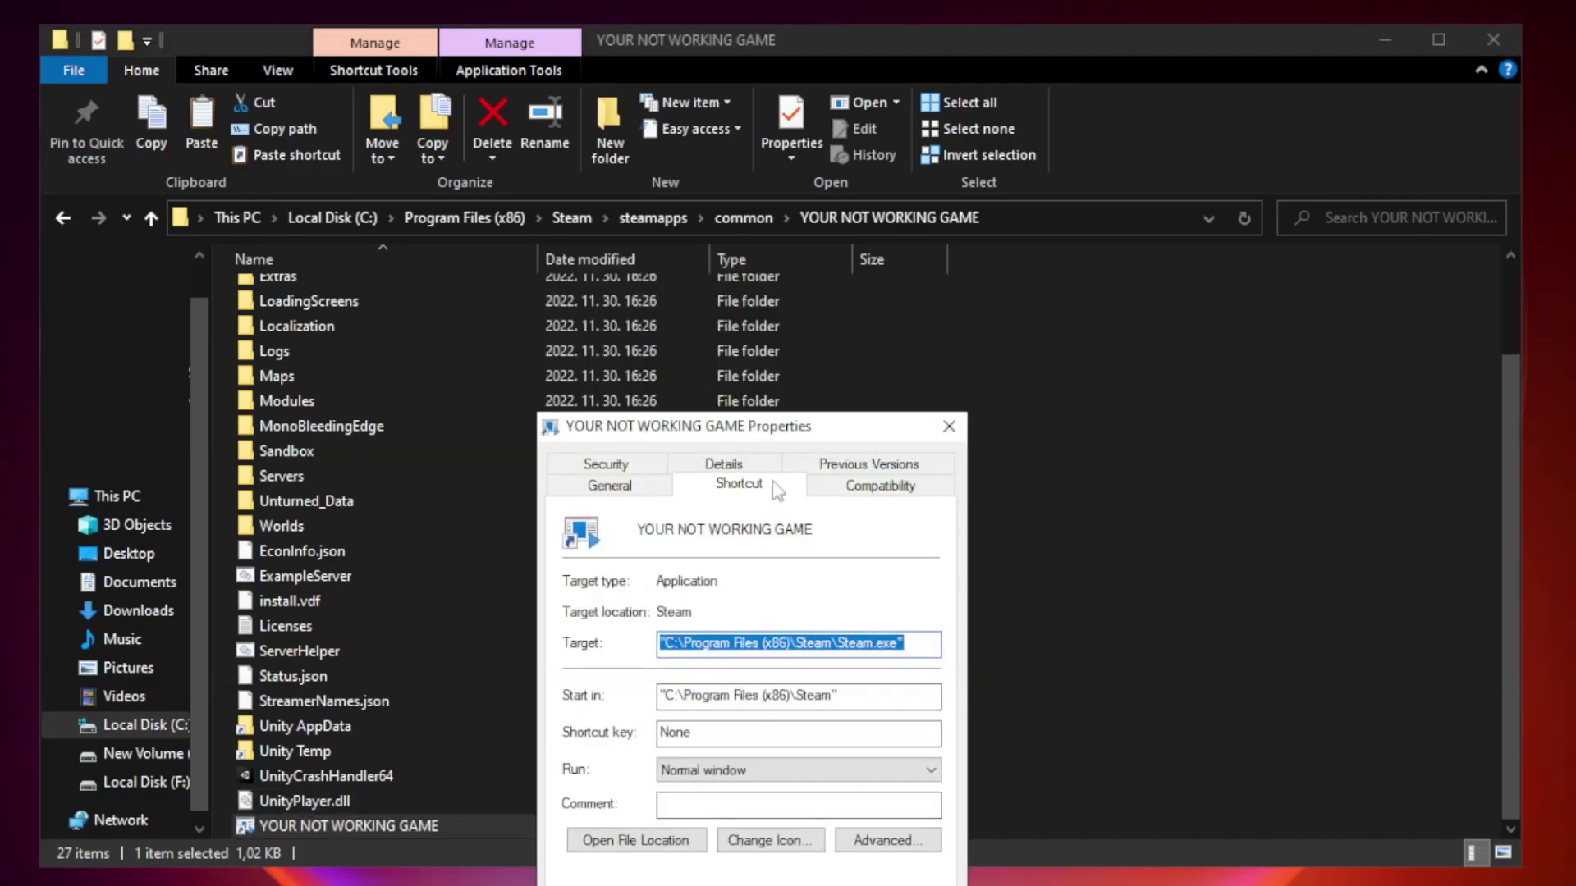
{"action": "left_click_drag", "start_coordinate": [782, 434], "coordinate": [786, 188]}
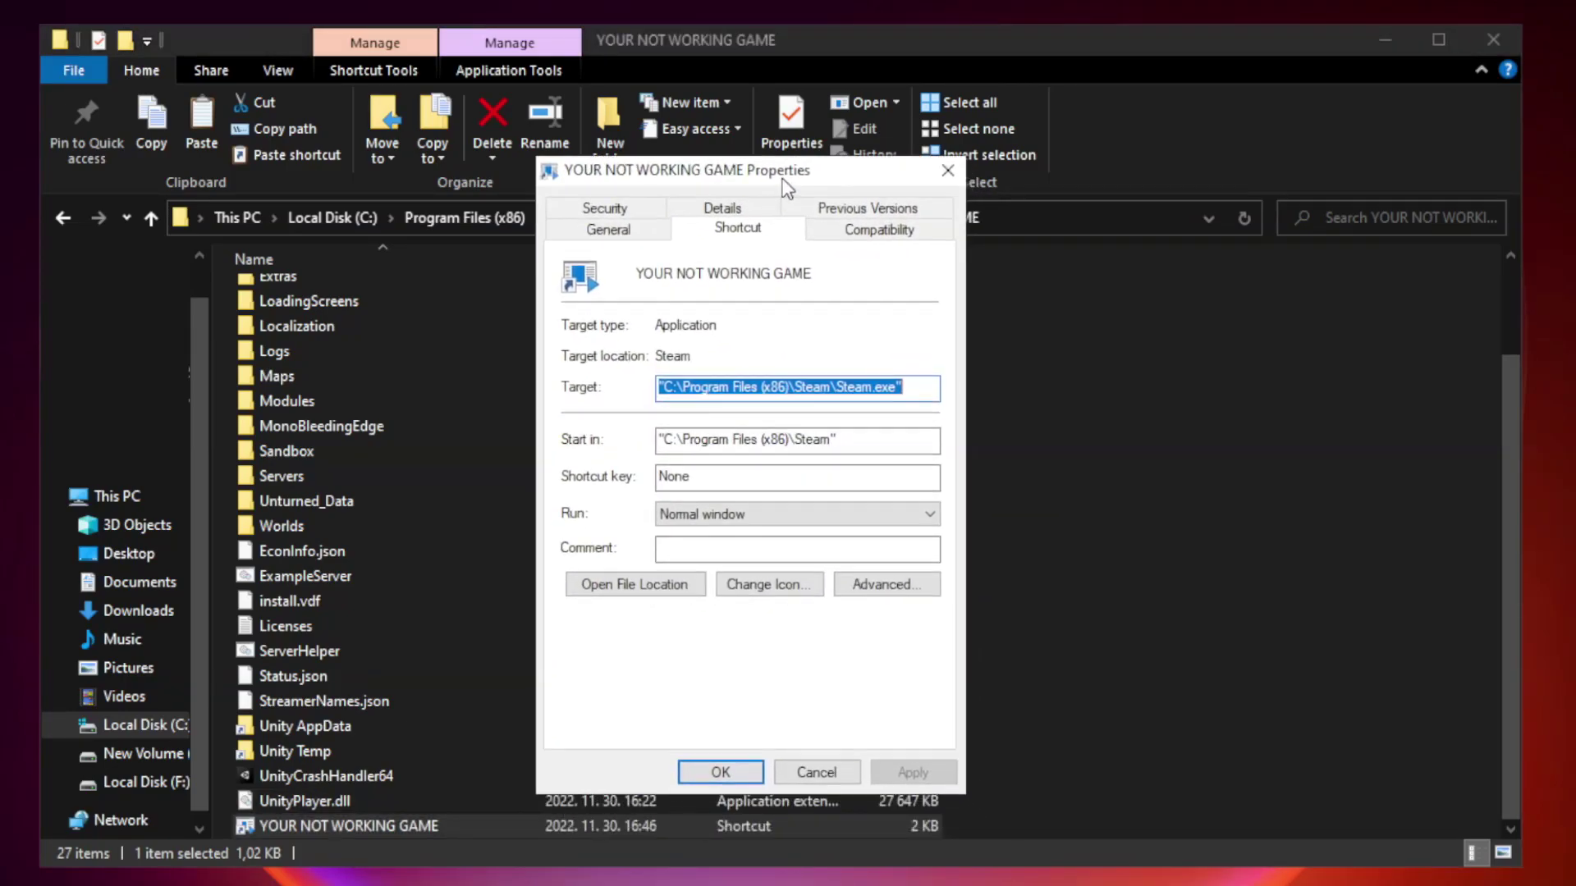
{"action": "left_click", "coordinate": [877, 234]}
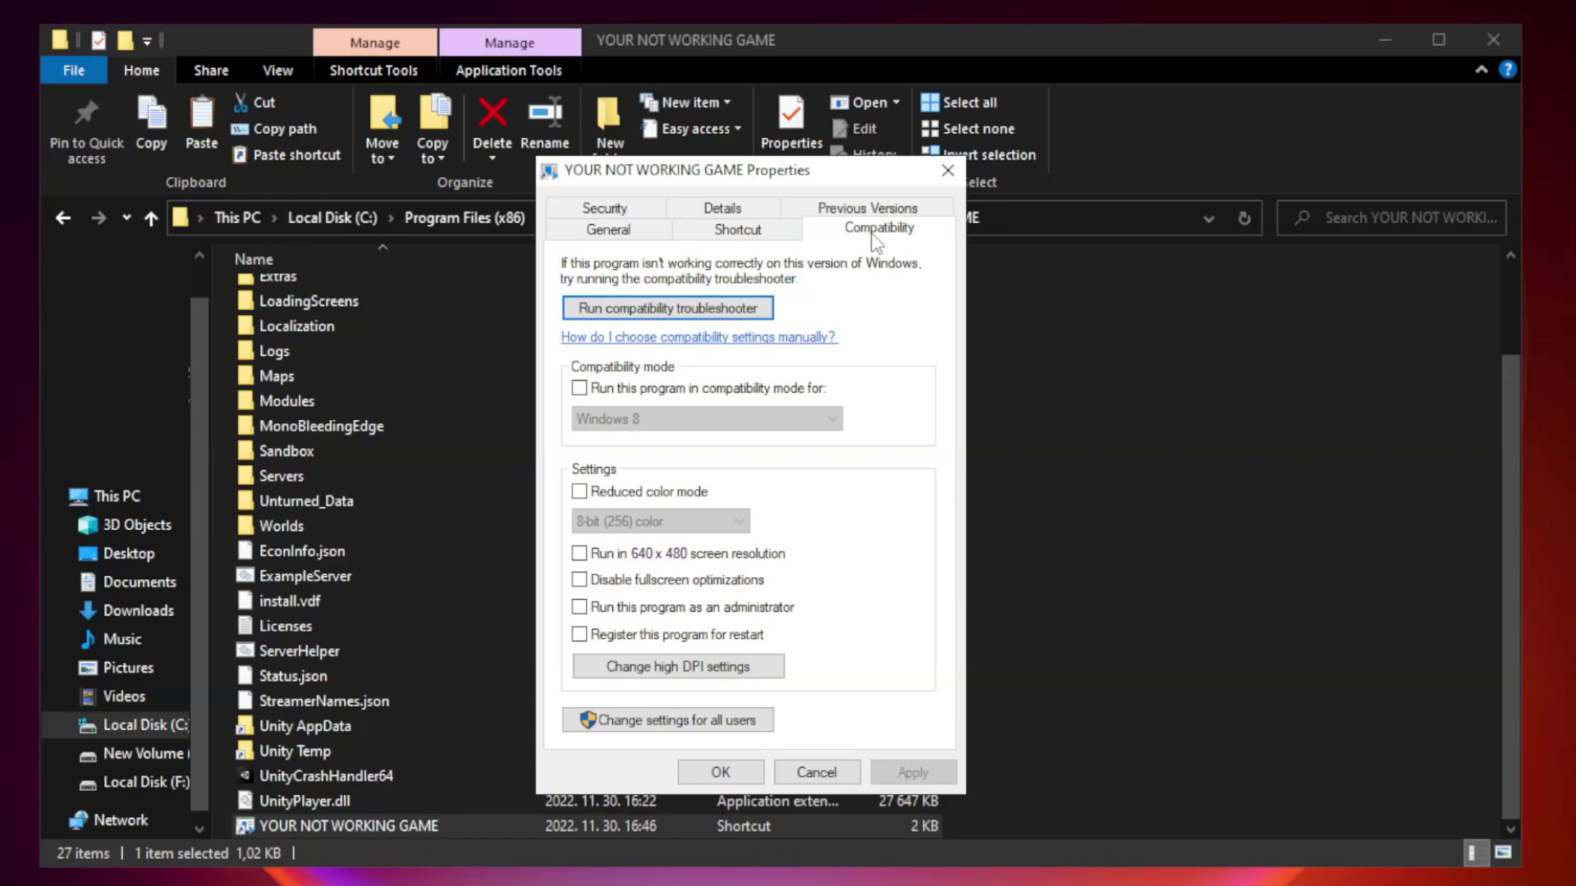
{"action": "left_click", "coordinate": [625, 390]}
{"action": "left_click", "coordinate": [698, 420]}
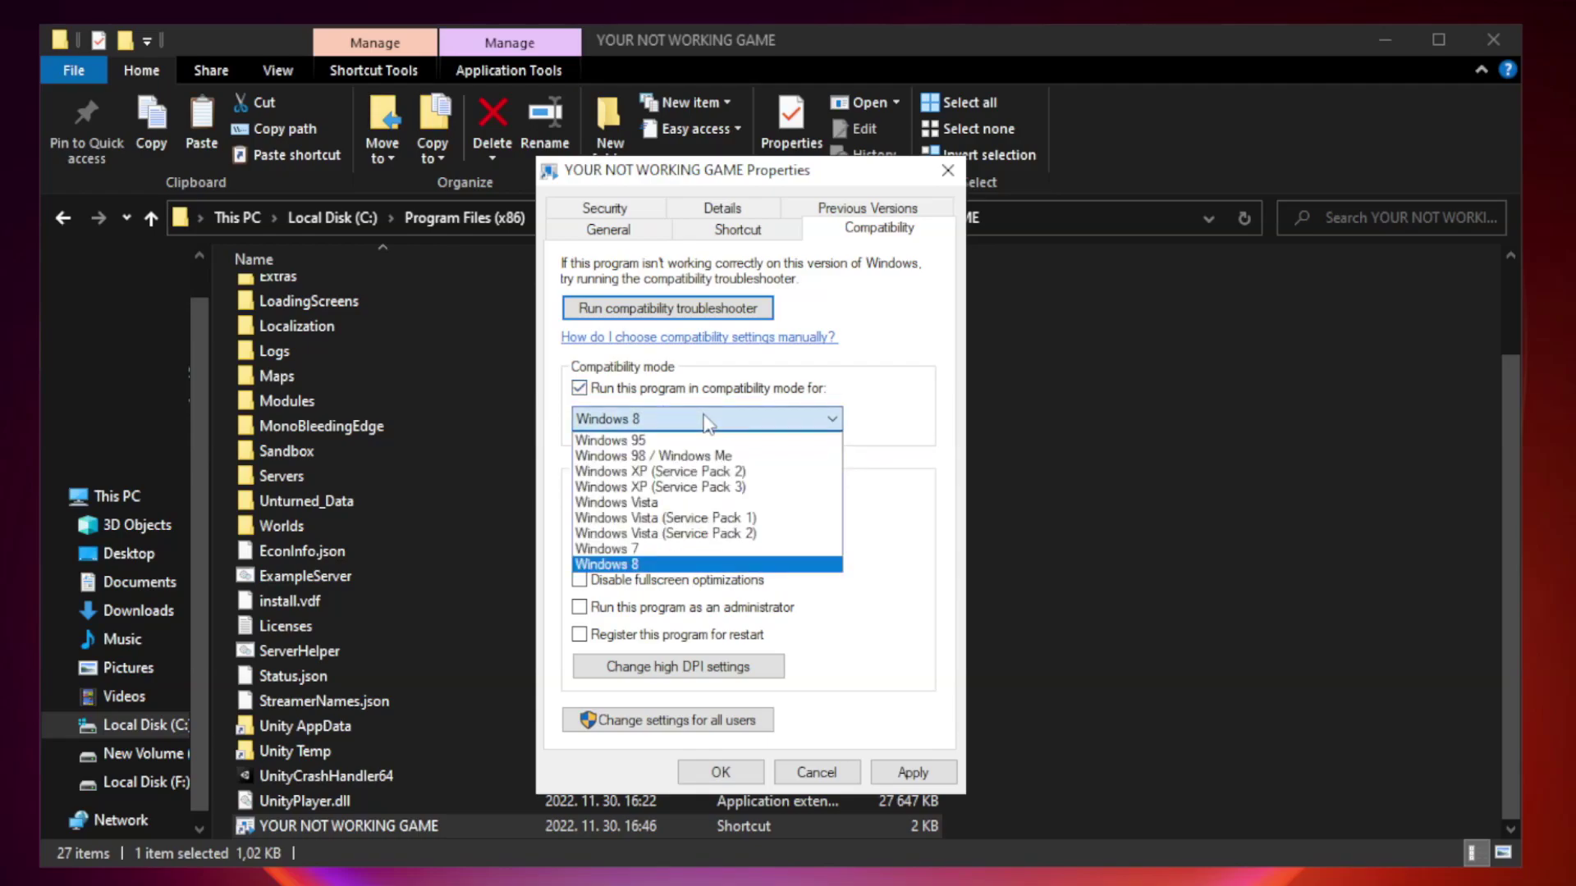
{"action": "left_click", "coordinate": [666, 566]}
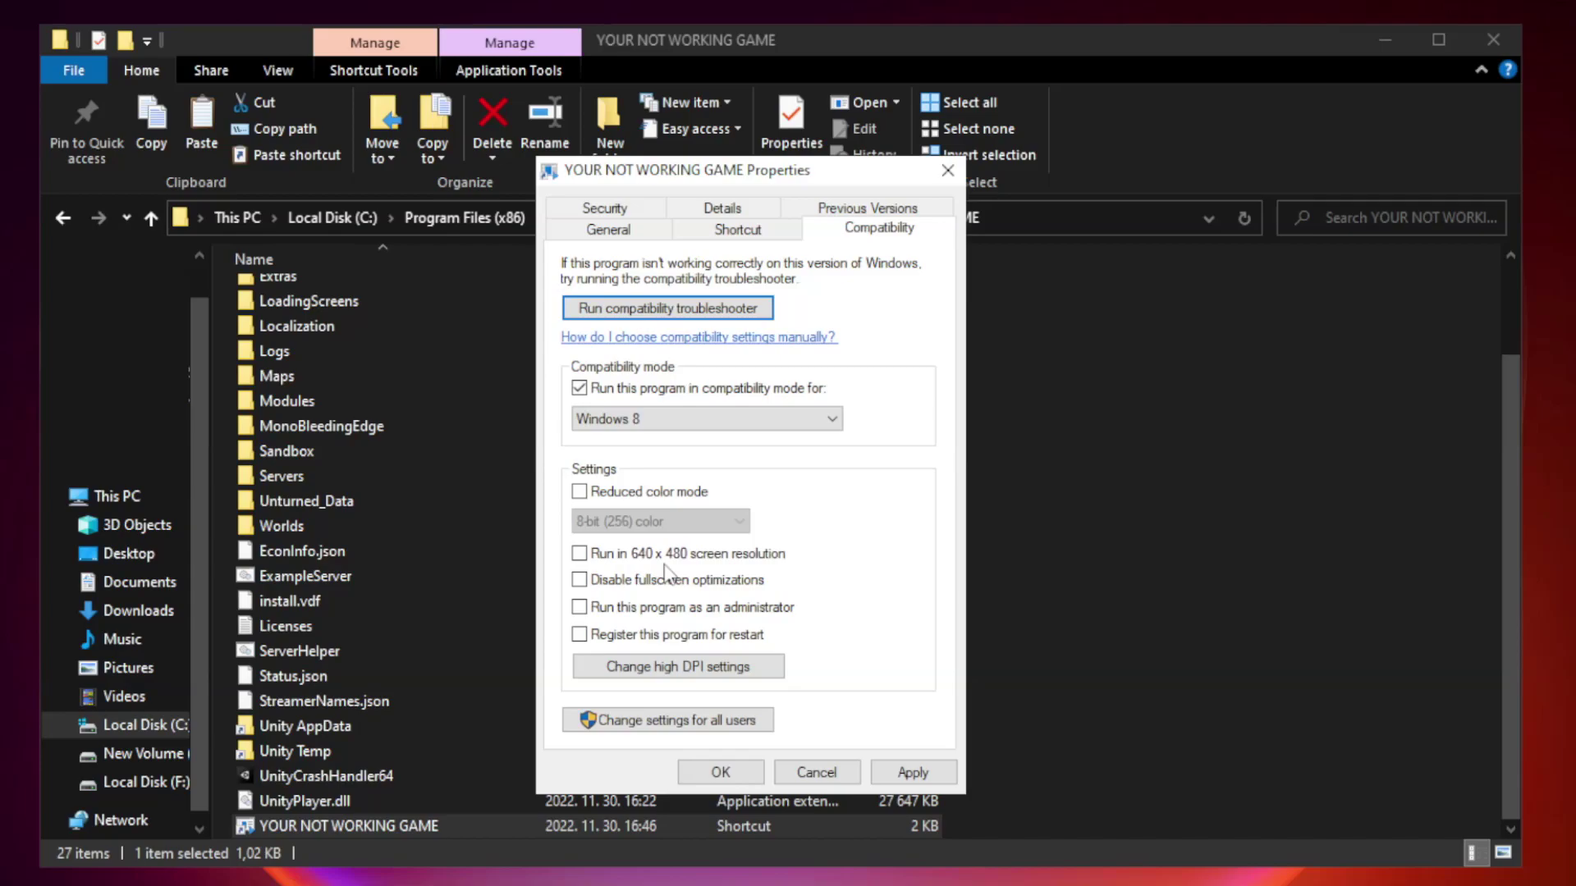
{"action": "left_click", "coordinate": [617, 583]}
{"action": "left_click", "coordinate": [620, 613]}
{"action": "left_click", "coordinate": [918, 773]}
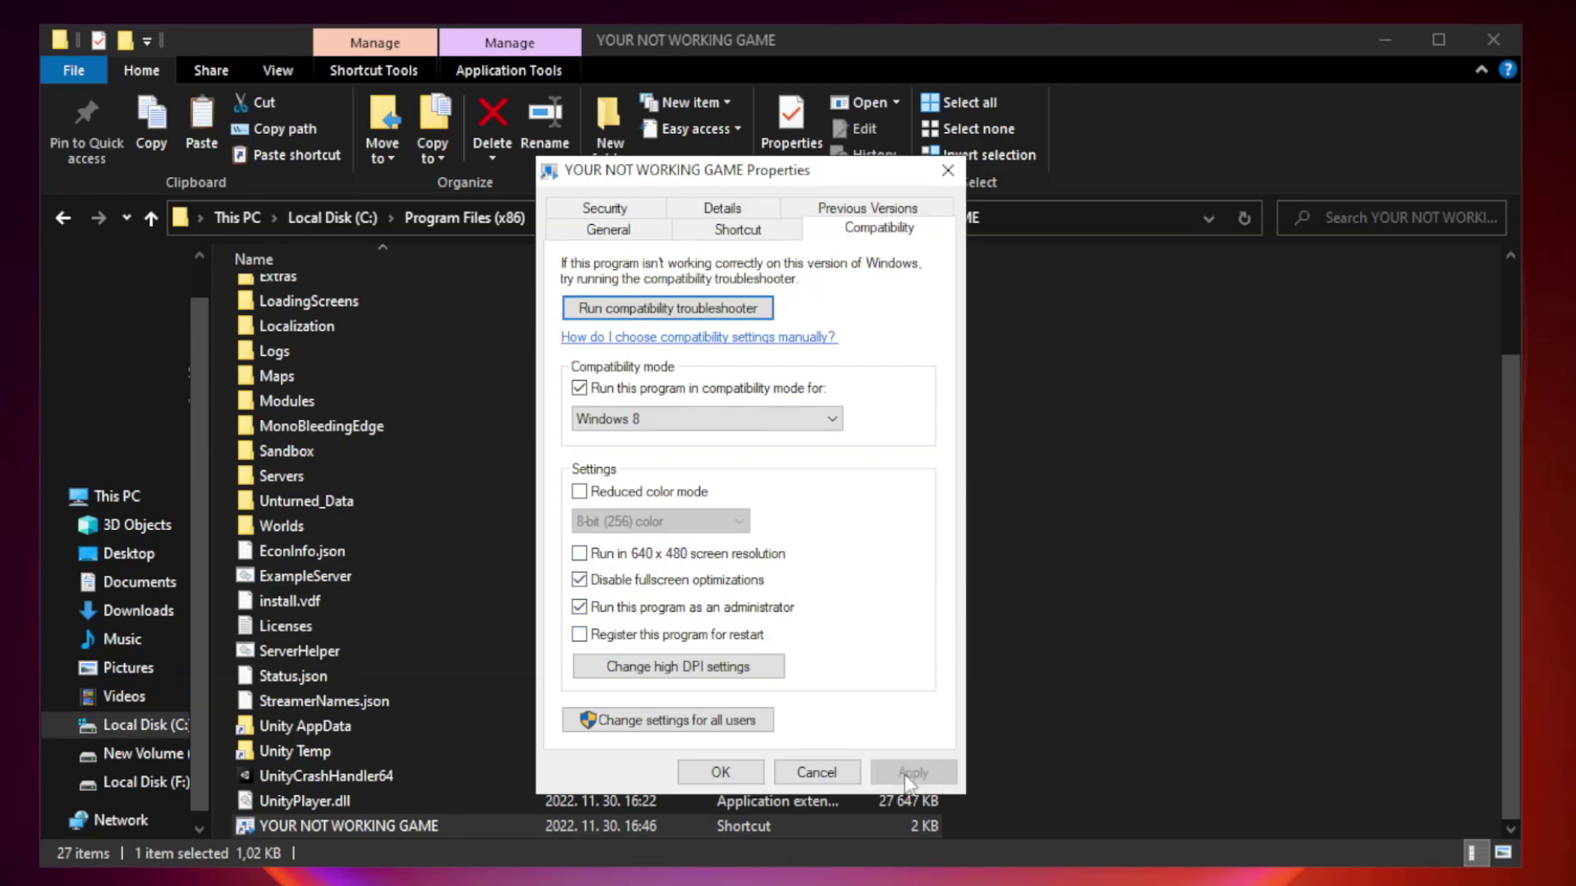
Close the shortcut properties with OK and open Task Manager's Startup apps list.
{"action": "left_click", "coordinate": [720, 773]}
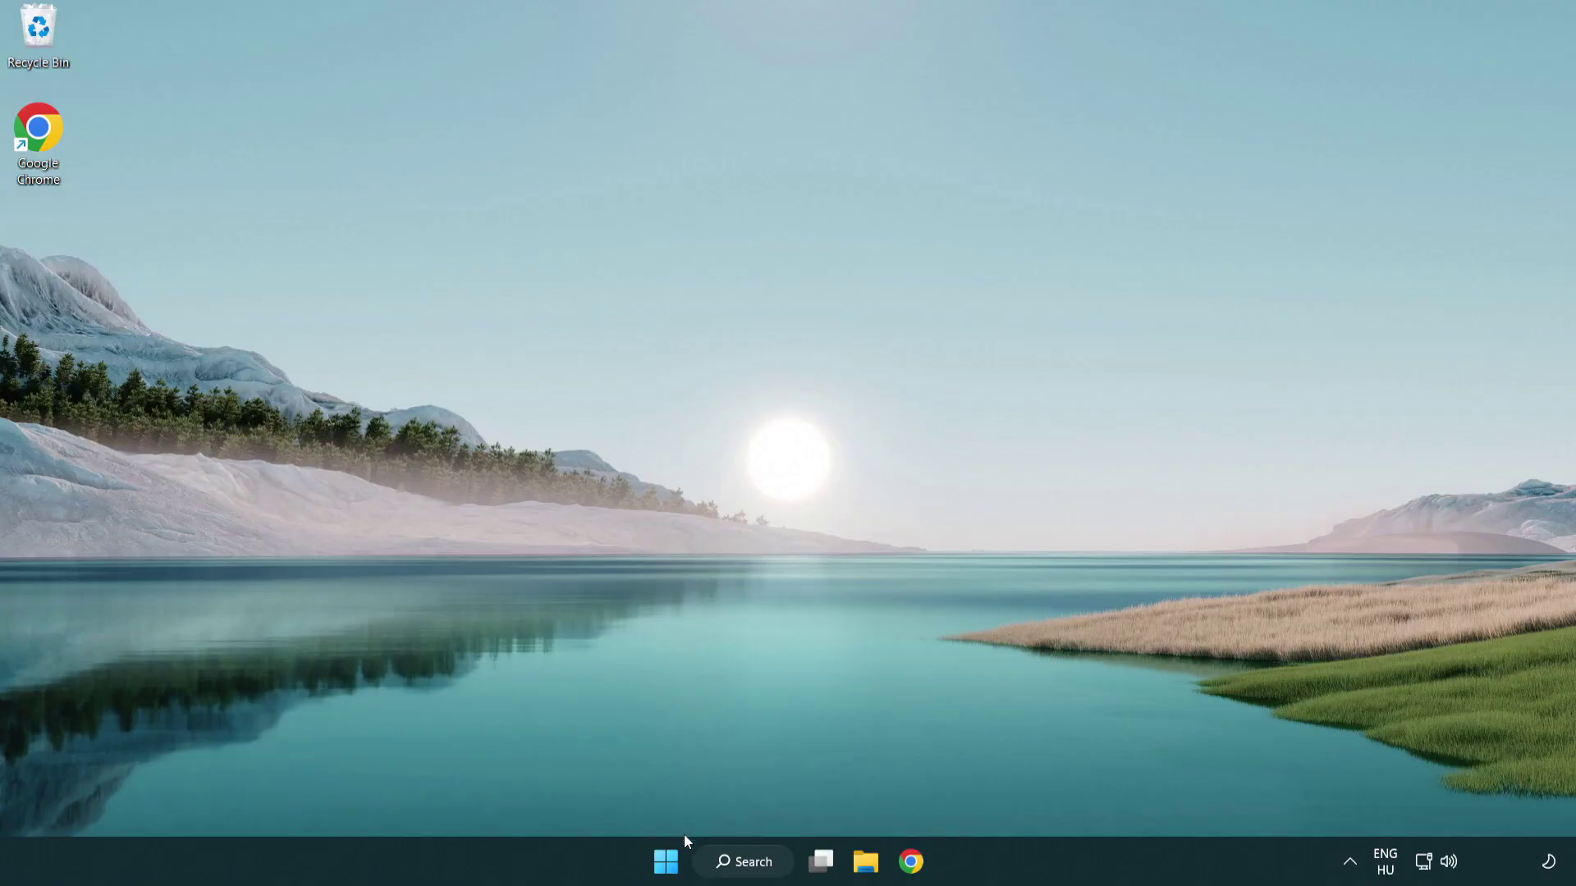
{"action": "right_click", "coordinate": [666, 868]}
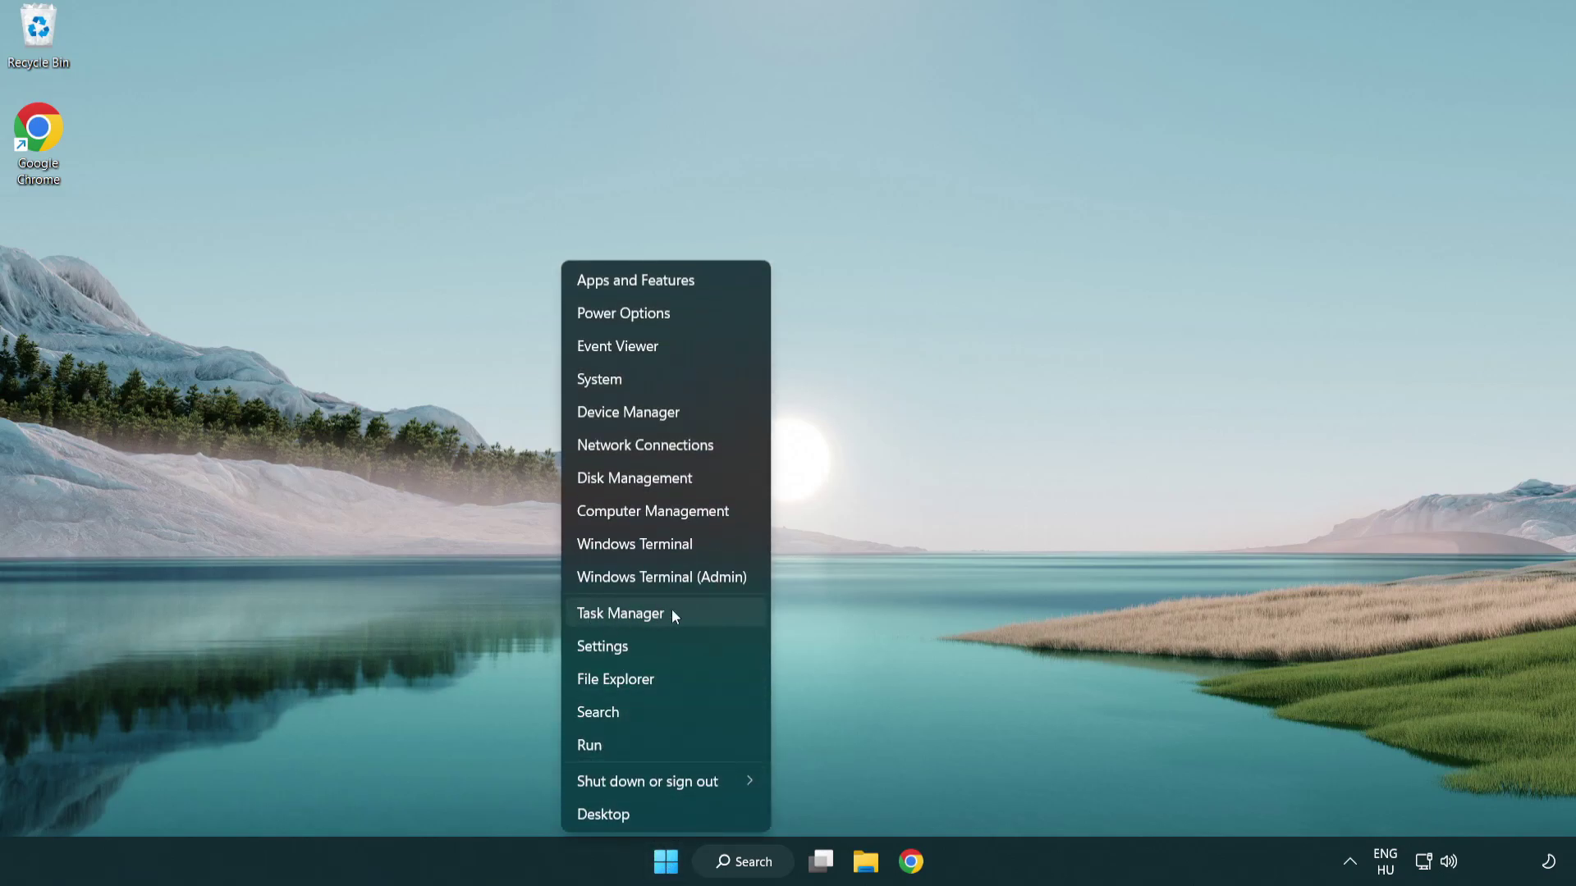
{"action": "left_click", "coordinate": [697, 616]}
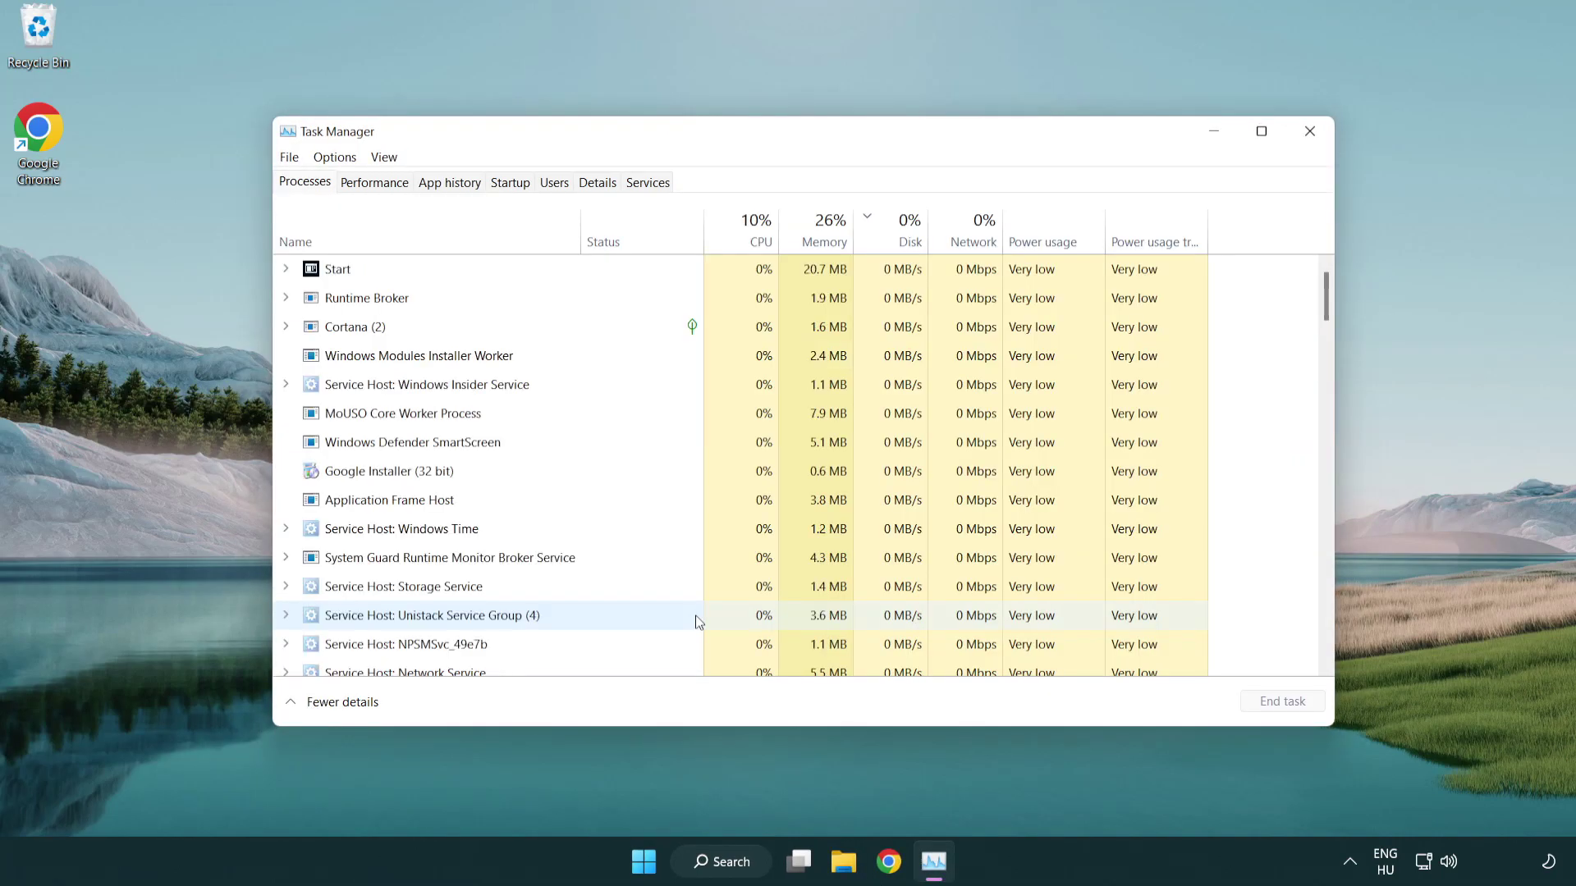
{"action": "left_click", "coordinate": [514, 185]}
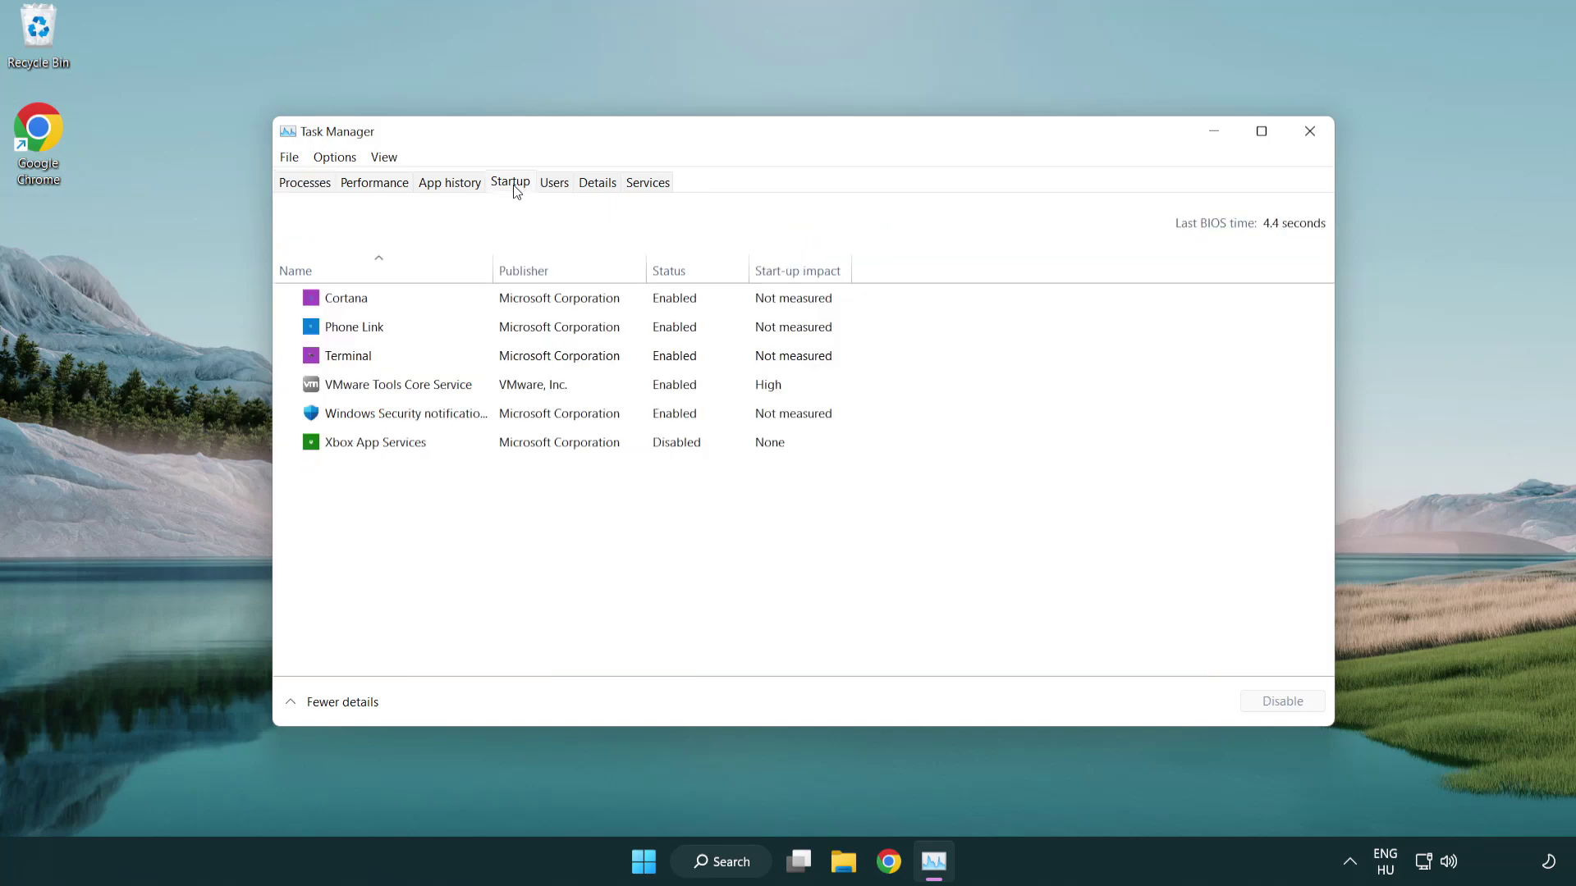
Disable Terminal, Phone Link, Cortana and Windows Security notifications at startup.
{"action": "left_click", "coordinate": [507, 355]}
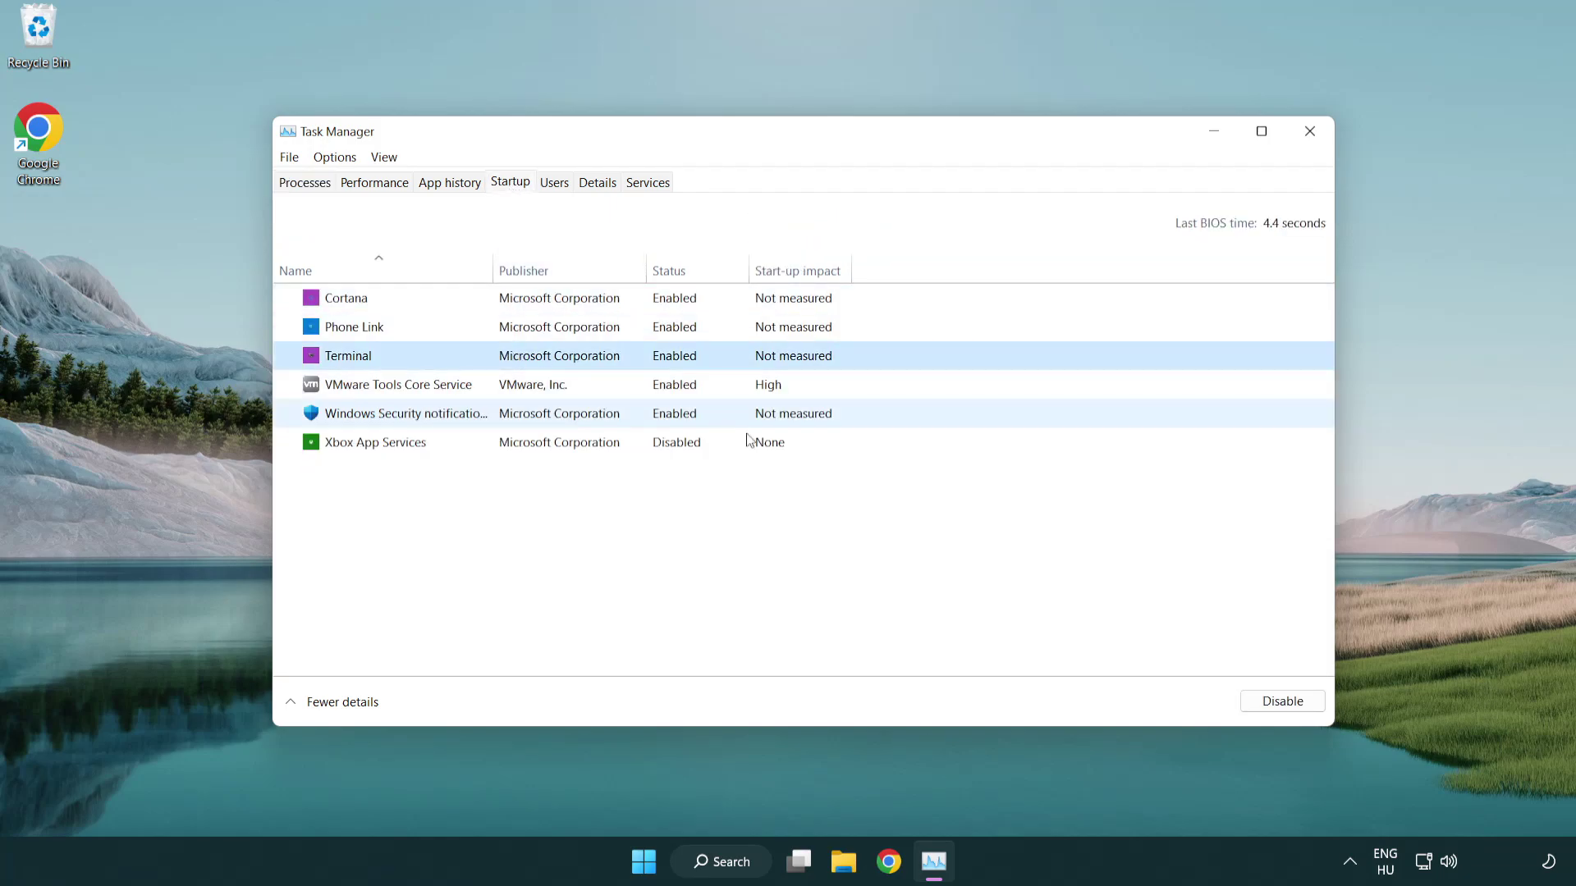
{"action": "left_click", "coordinate": [1270, 701]}
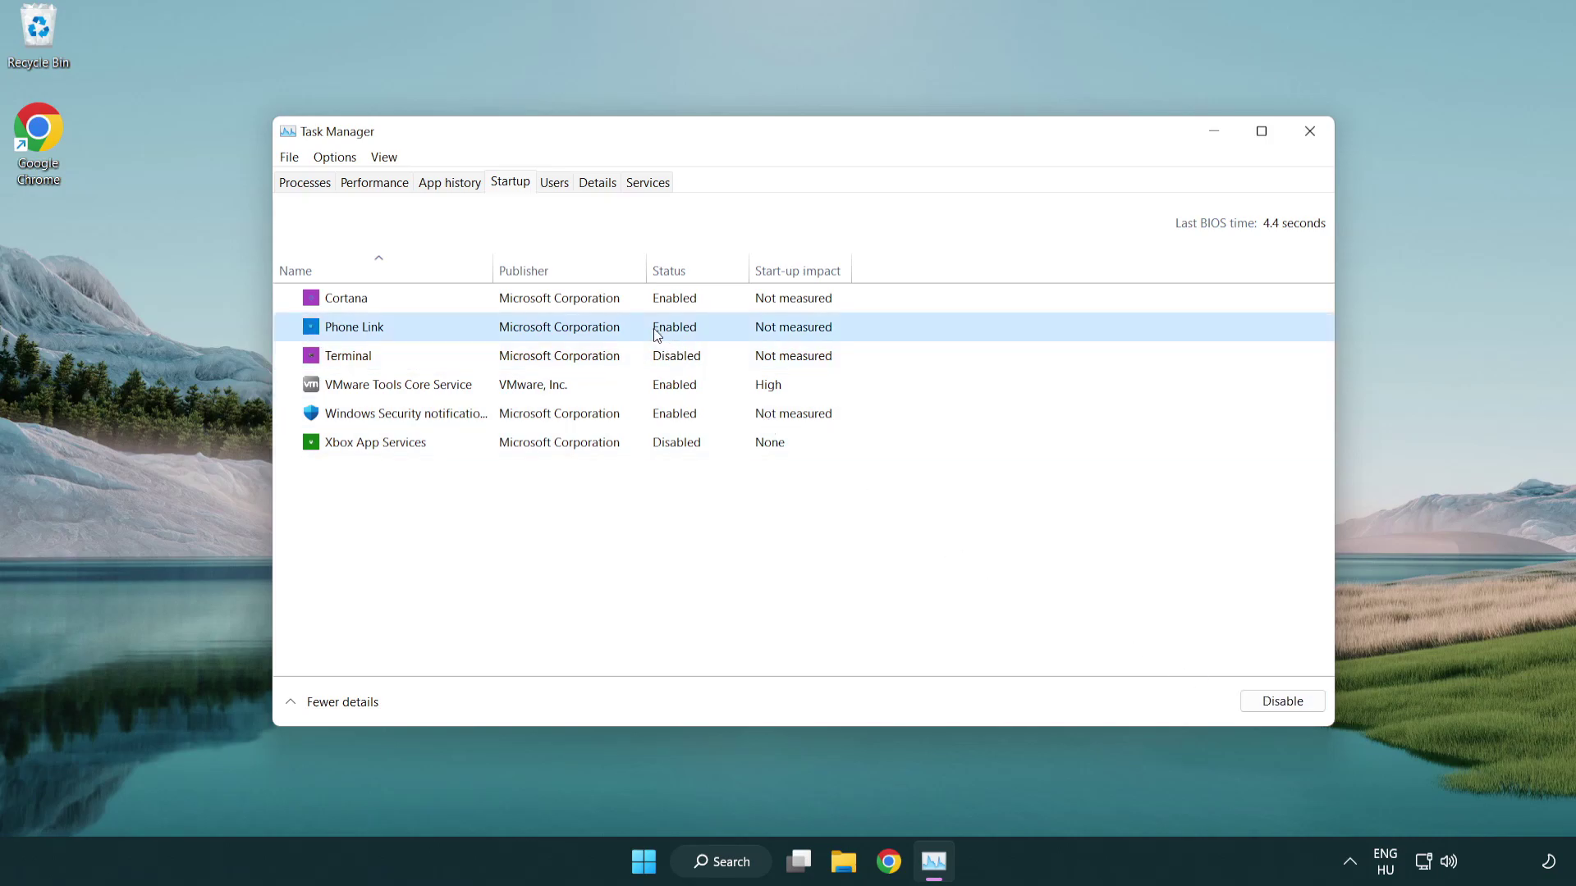
{"action": "left_click", "coordinate": [1280, 702]}
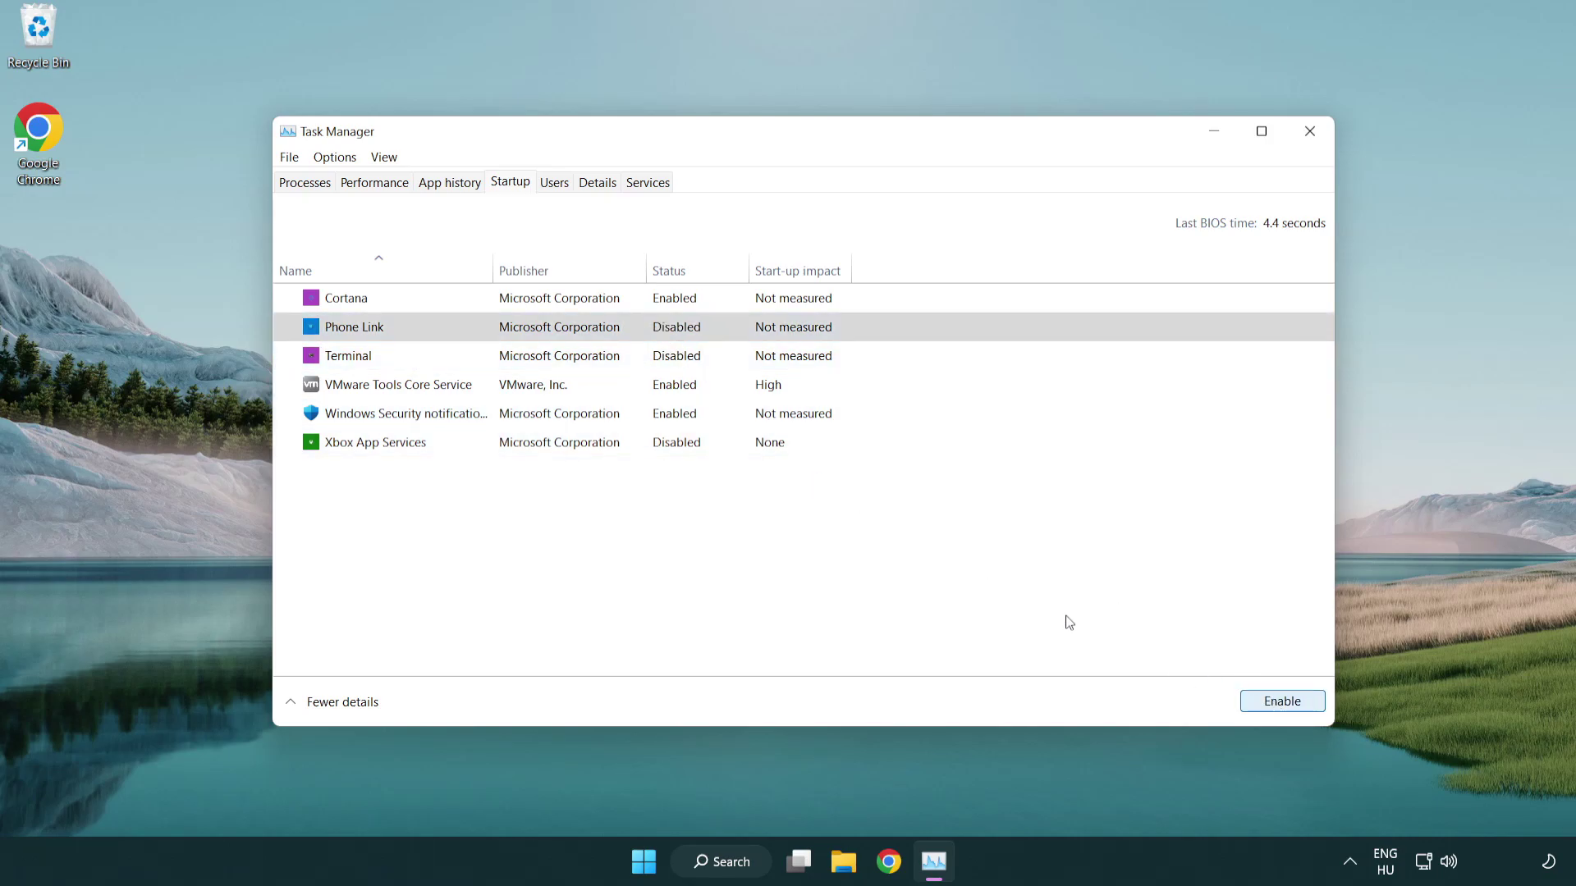
{"action": "left_click", "coordinate": [563, 305]}
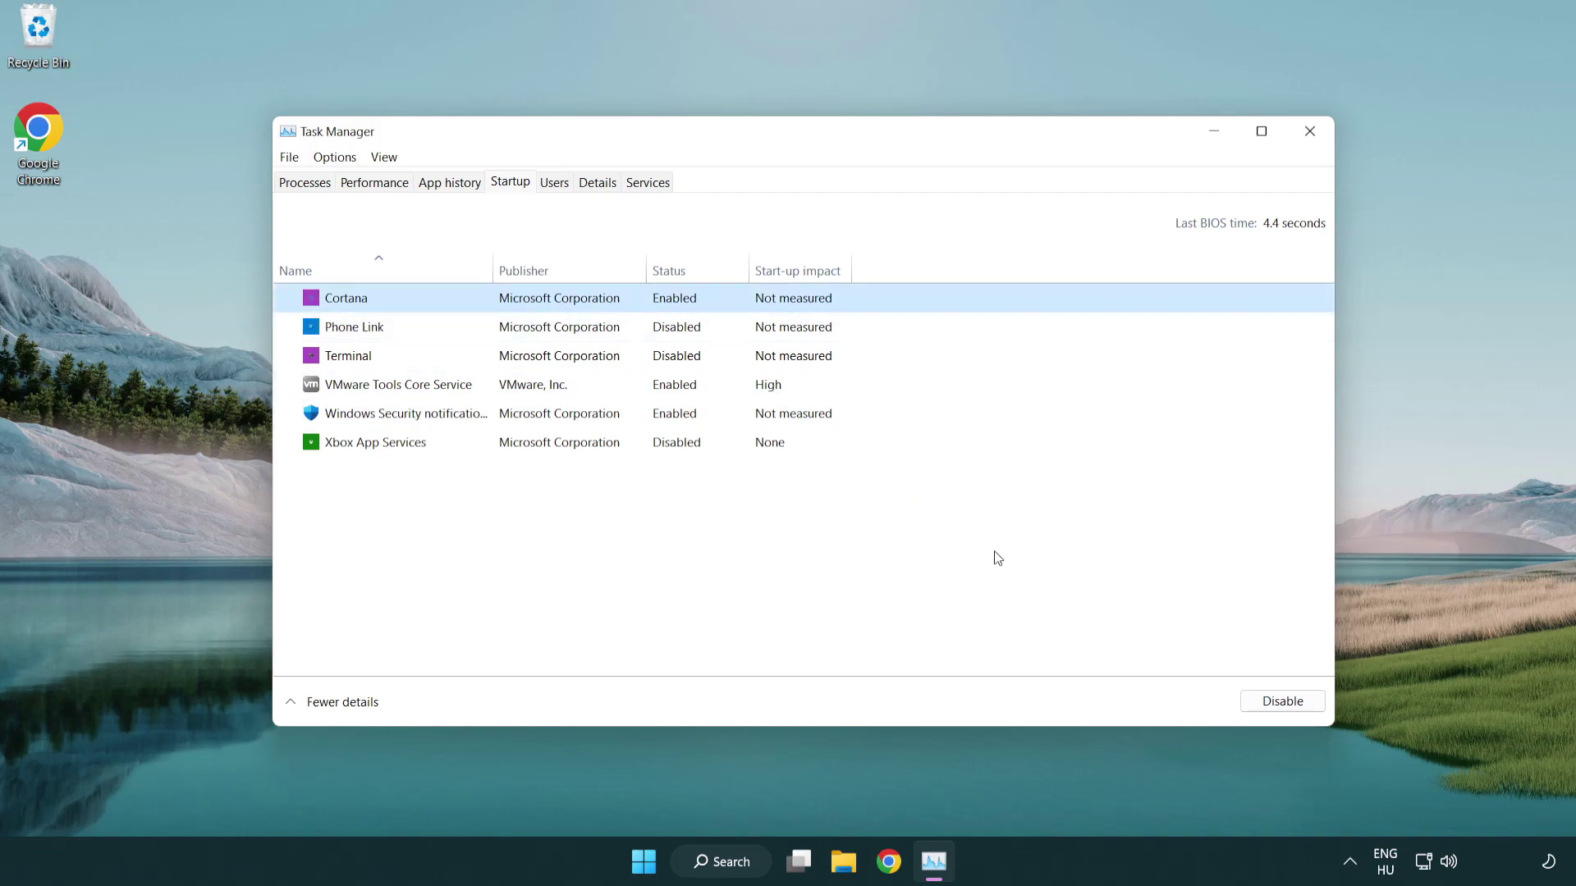
{"action": "left_click", "coordinate": [1282, 701]}
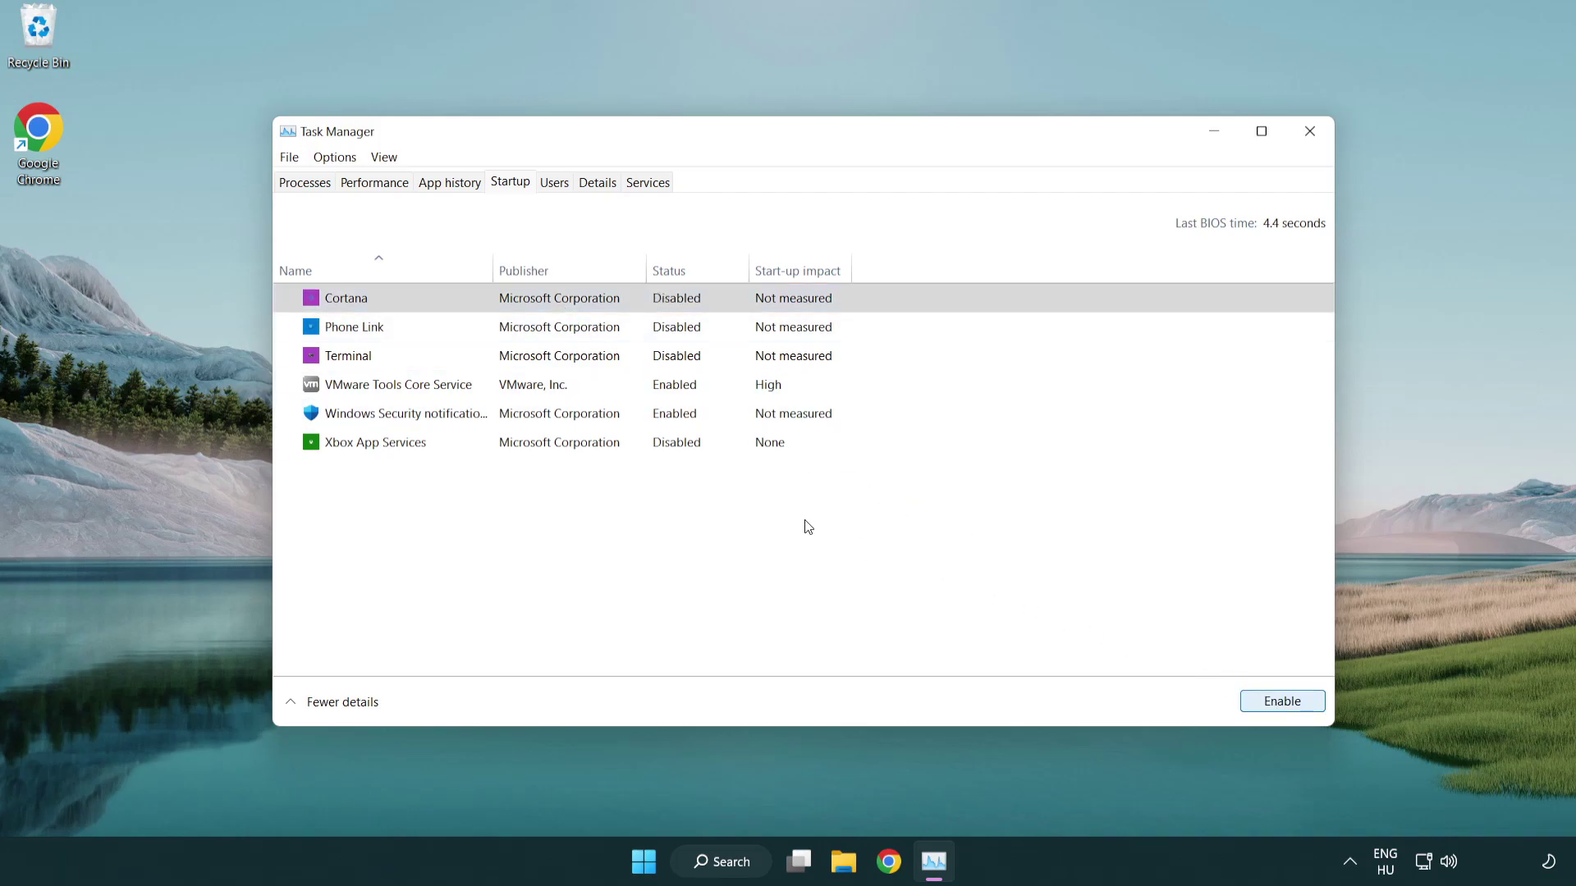
{"action": "left_click", "coordinate": [750, 421]}
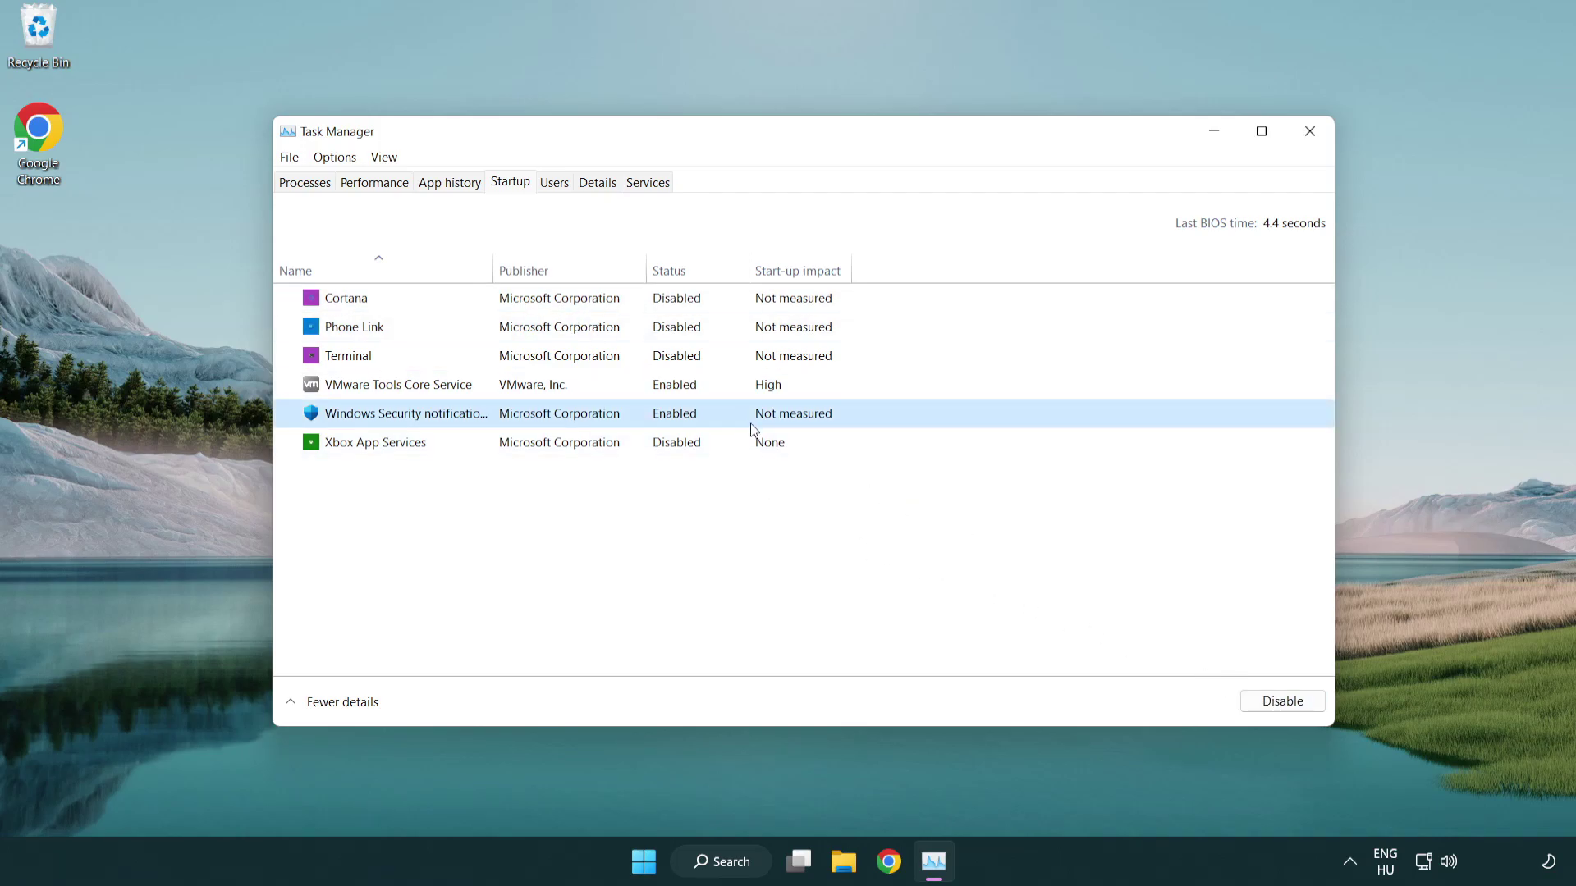
{"action": "left_click", "coordinate": [1275, 707]}
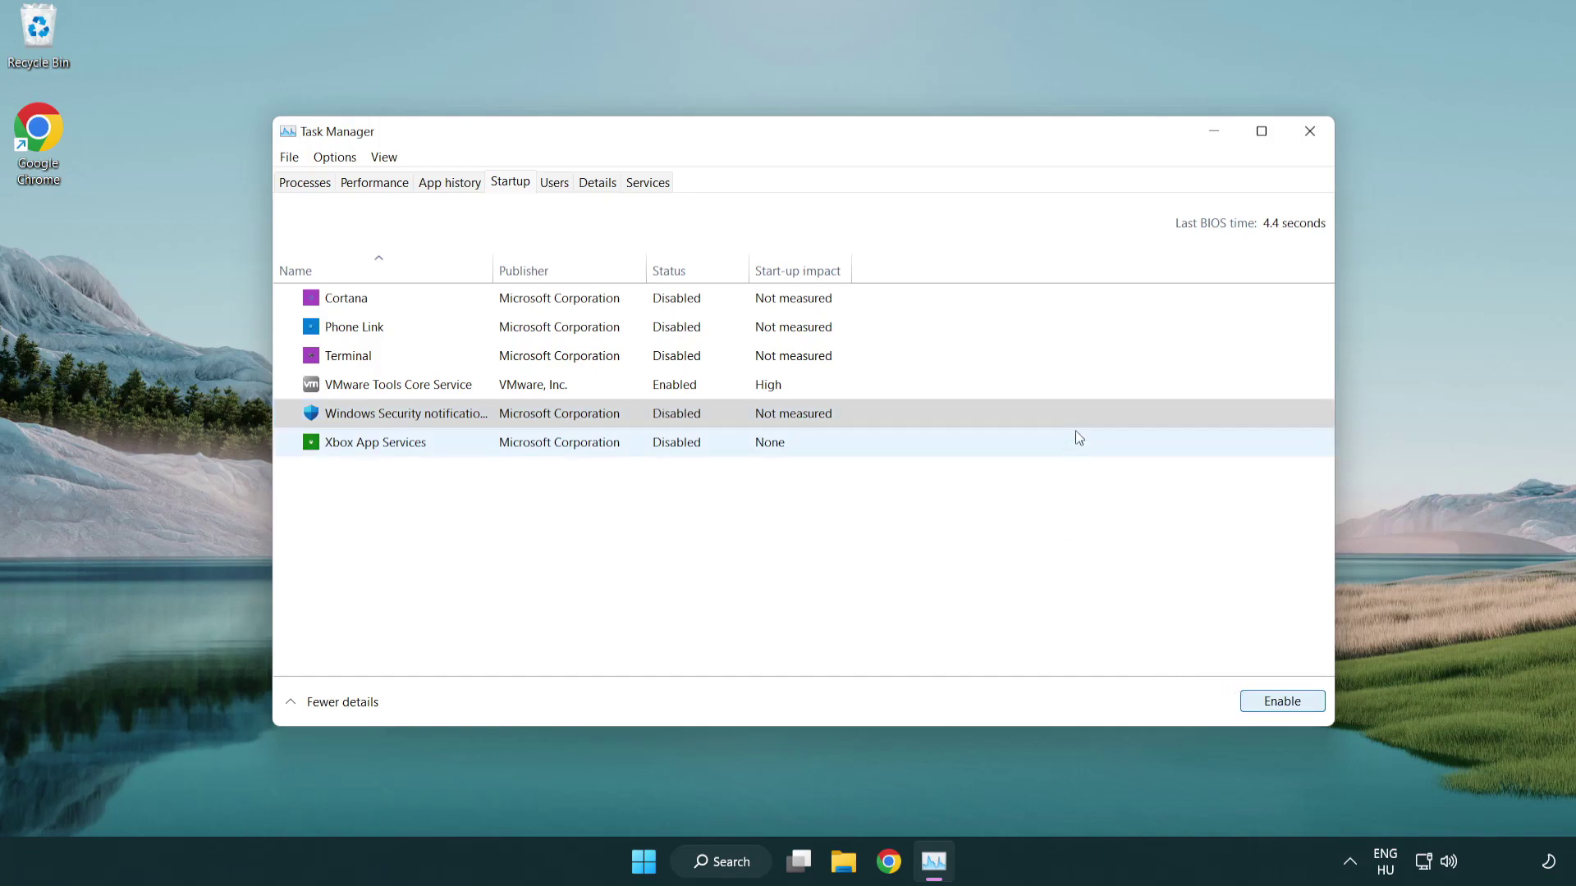
Close Task Manager, return to the DirectX page in Chrome, and download dxwebsetup.exe.
{"action": "left_click", "coordinate": [1311, 133]}
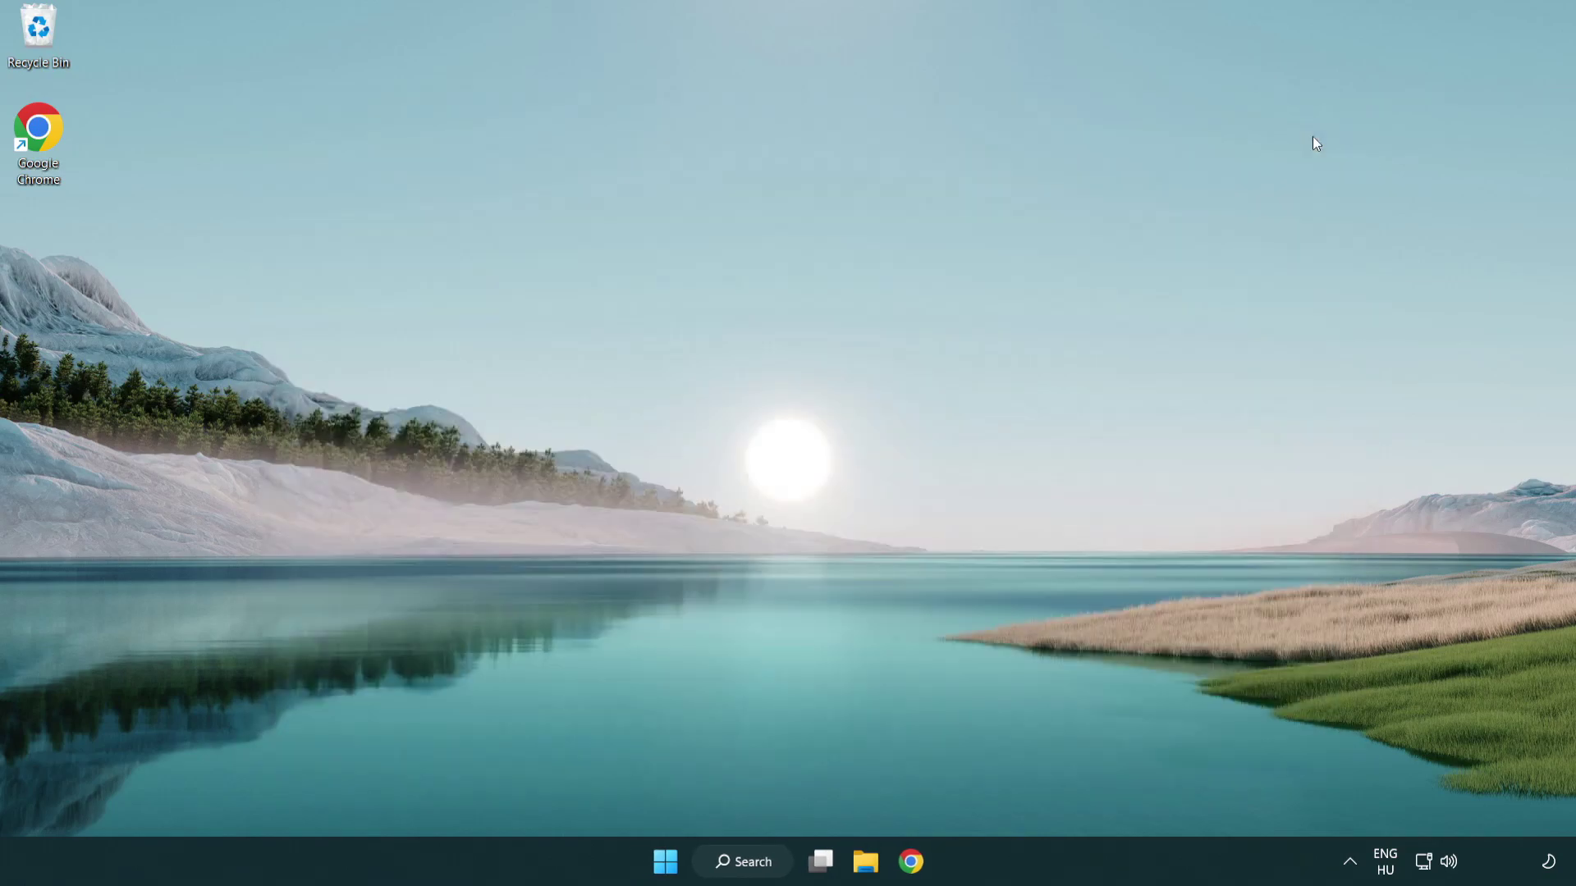
{"action": "left_click", "coordinate": [918, 875]}
{"action": "scroll", "coordinate": [652, 692], "scroll_direction": "up", "scroll_amount": 2}
{"action": "scroll", "coordinate": [653, 692], "scroll_direction": "up", "scroll_amount": 1}
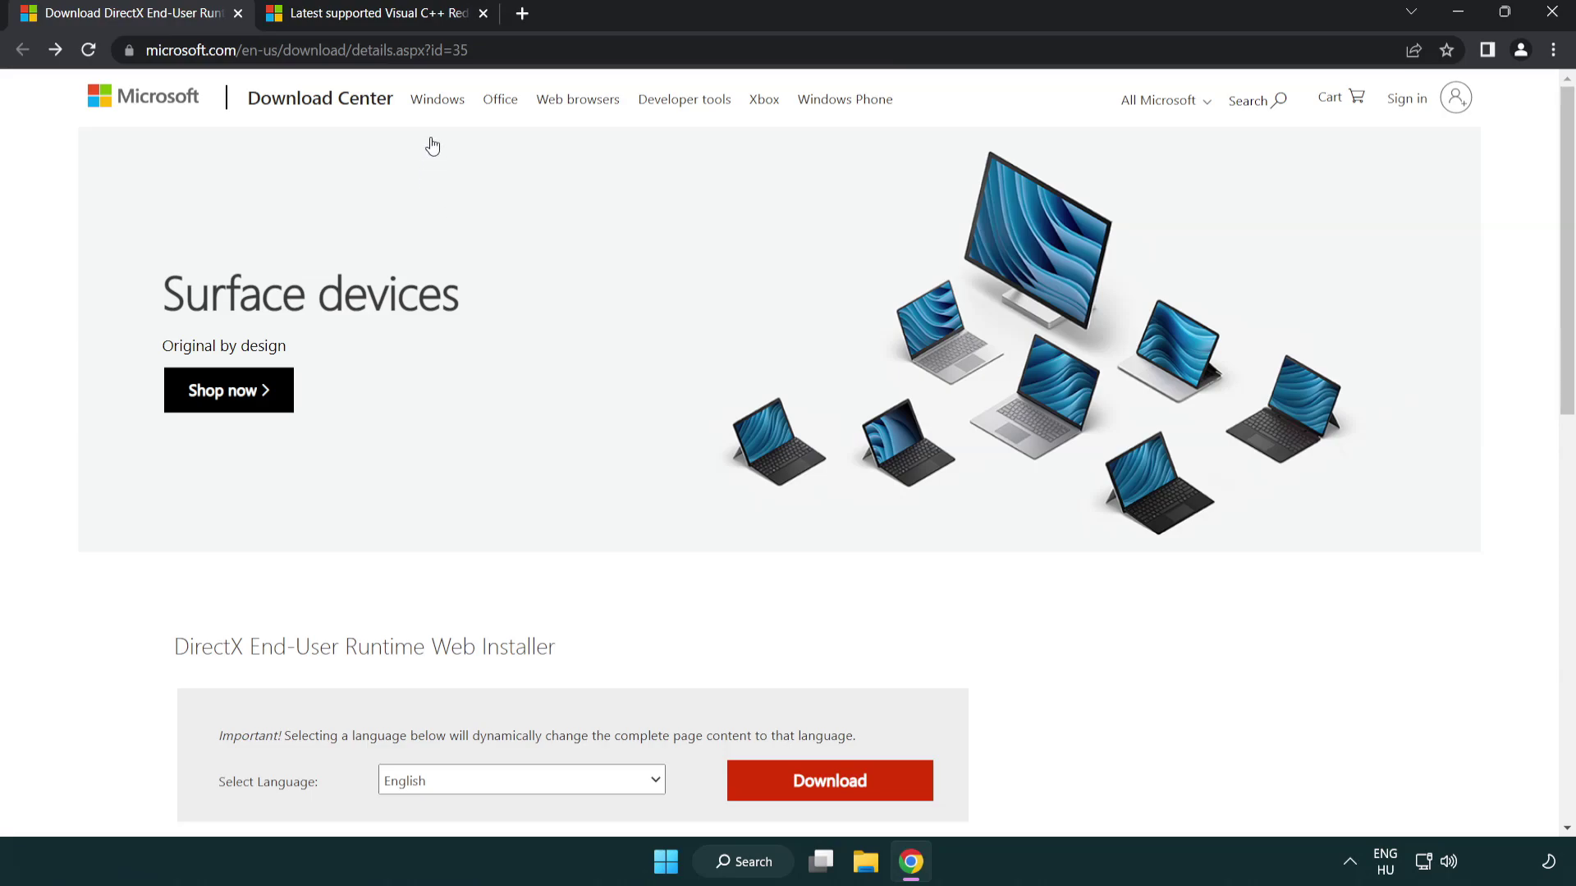
{"action": "left_click", "coordinate": [681, 56]}
{"action": "left_click", "coordinate": [681, 57]}
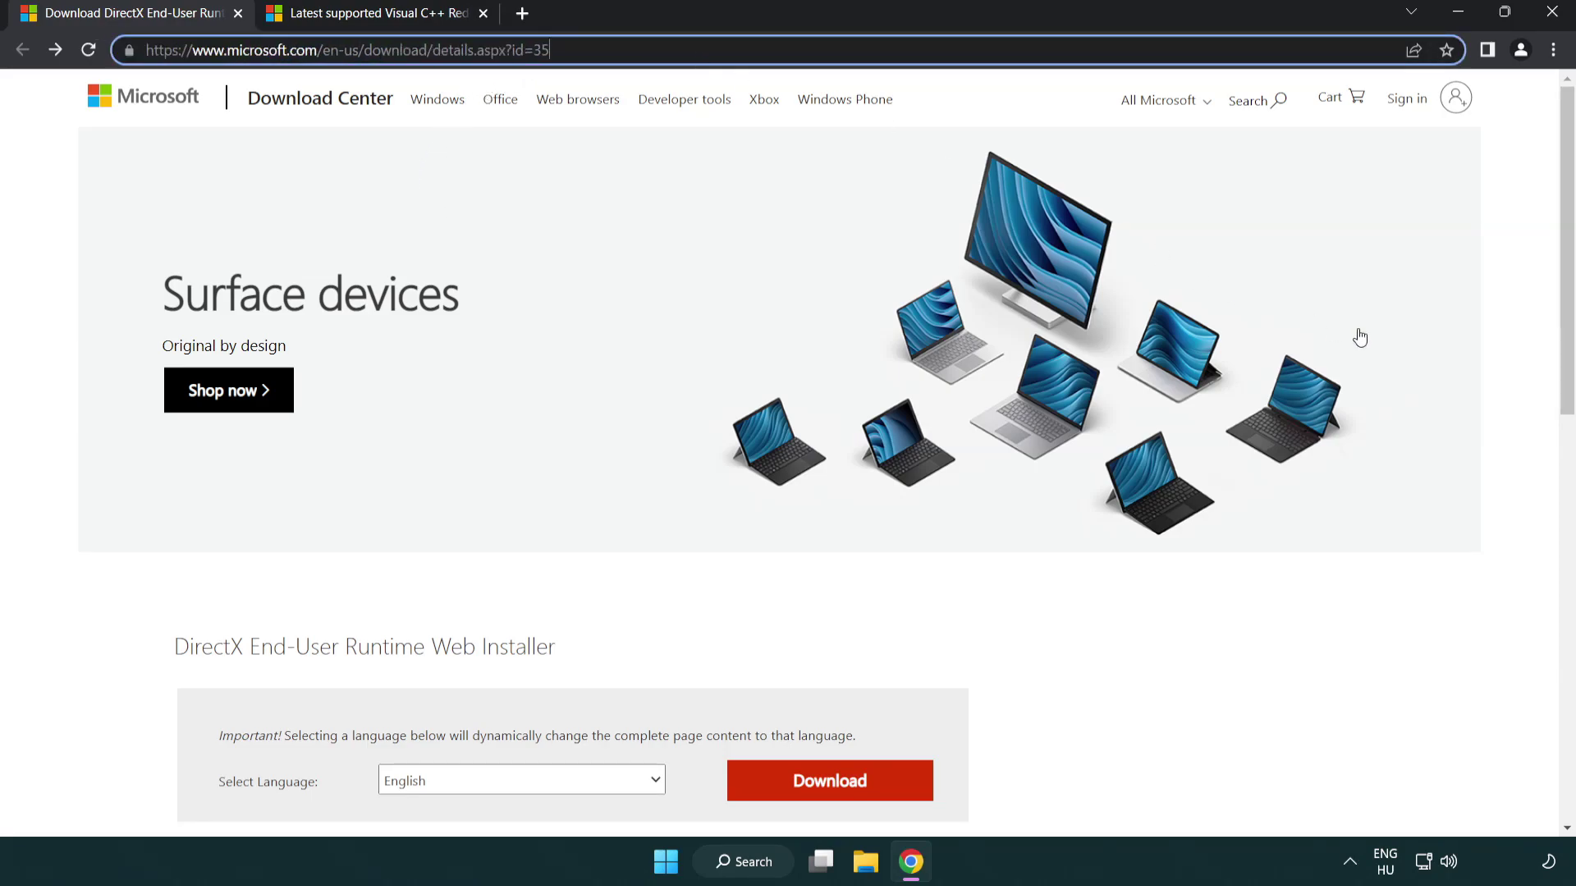
{"action": "left_click", "coordinate": [1509, 358]}
{"action": "scroll", "coordinate": [1565, 357], "scroll_direction": "down", "scroll_amount": 3}
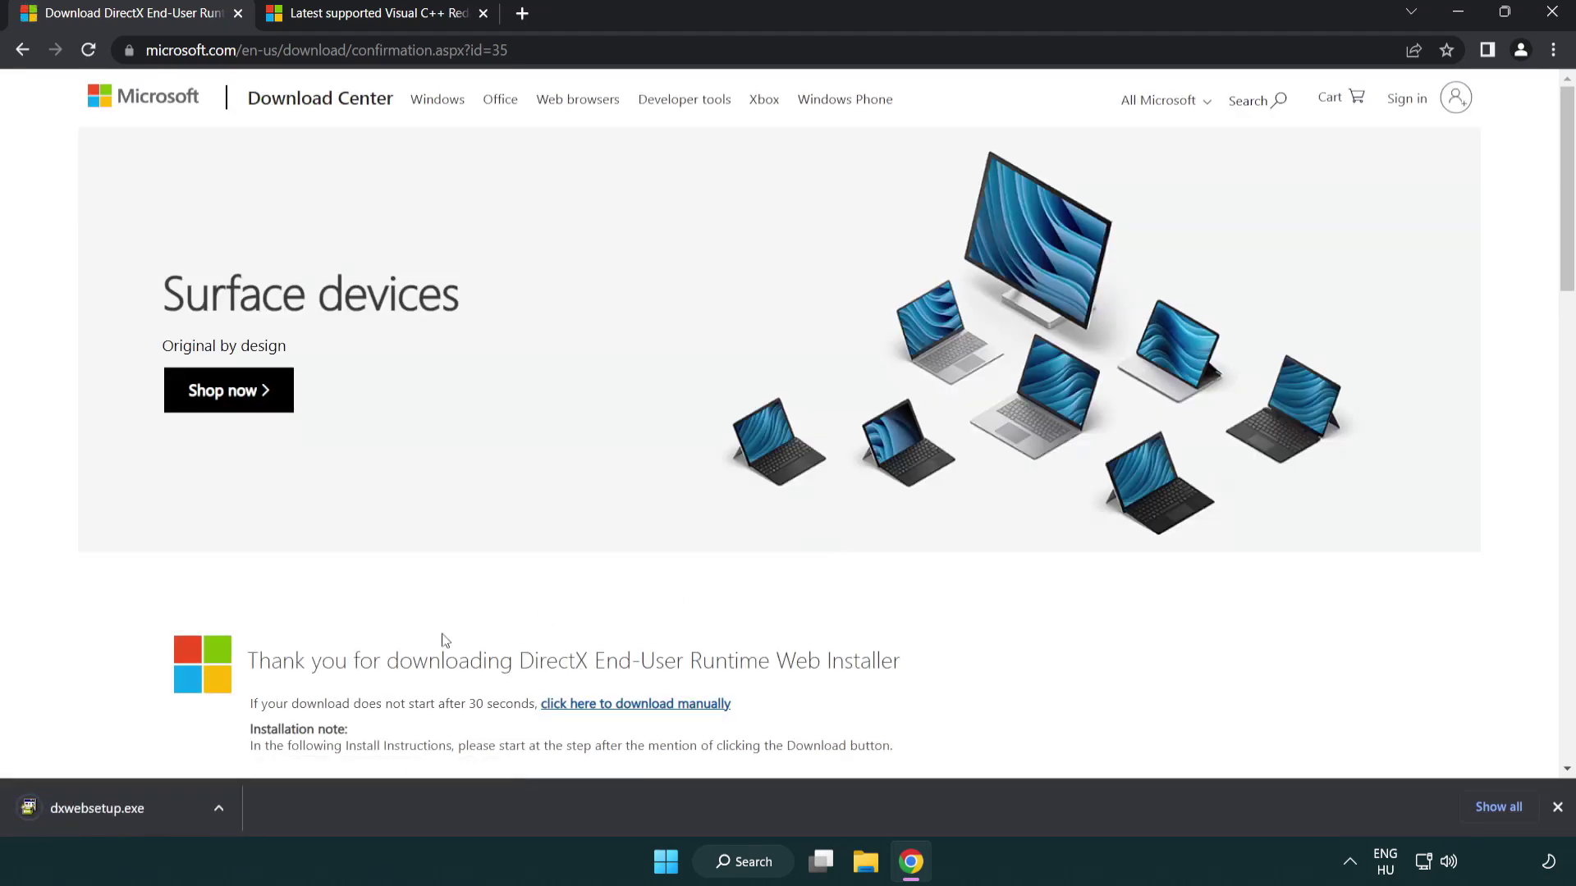
Run dxwebsetup.exe, accept the license, skip the Bing Bar, and finish DirectX setup.
{"action": "left_click", "coordinate": [104, 812]}
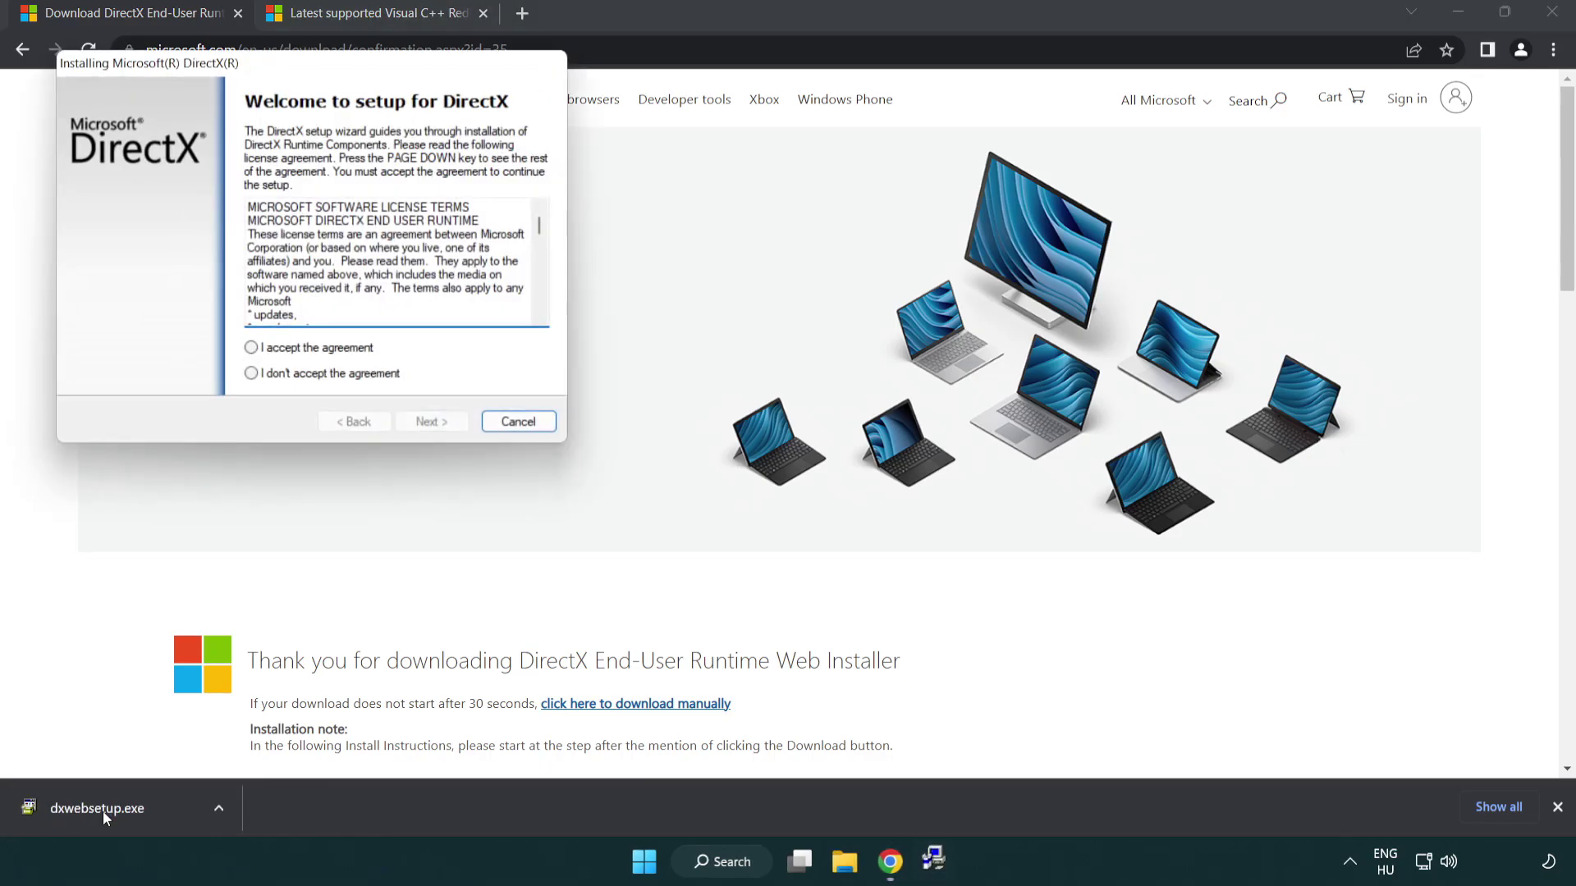
{"action": "left_click_drag", "start_coordinate": [235, 73], "coordinate": [693, 247]}
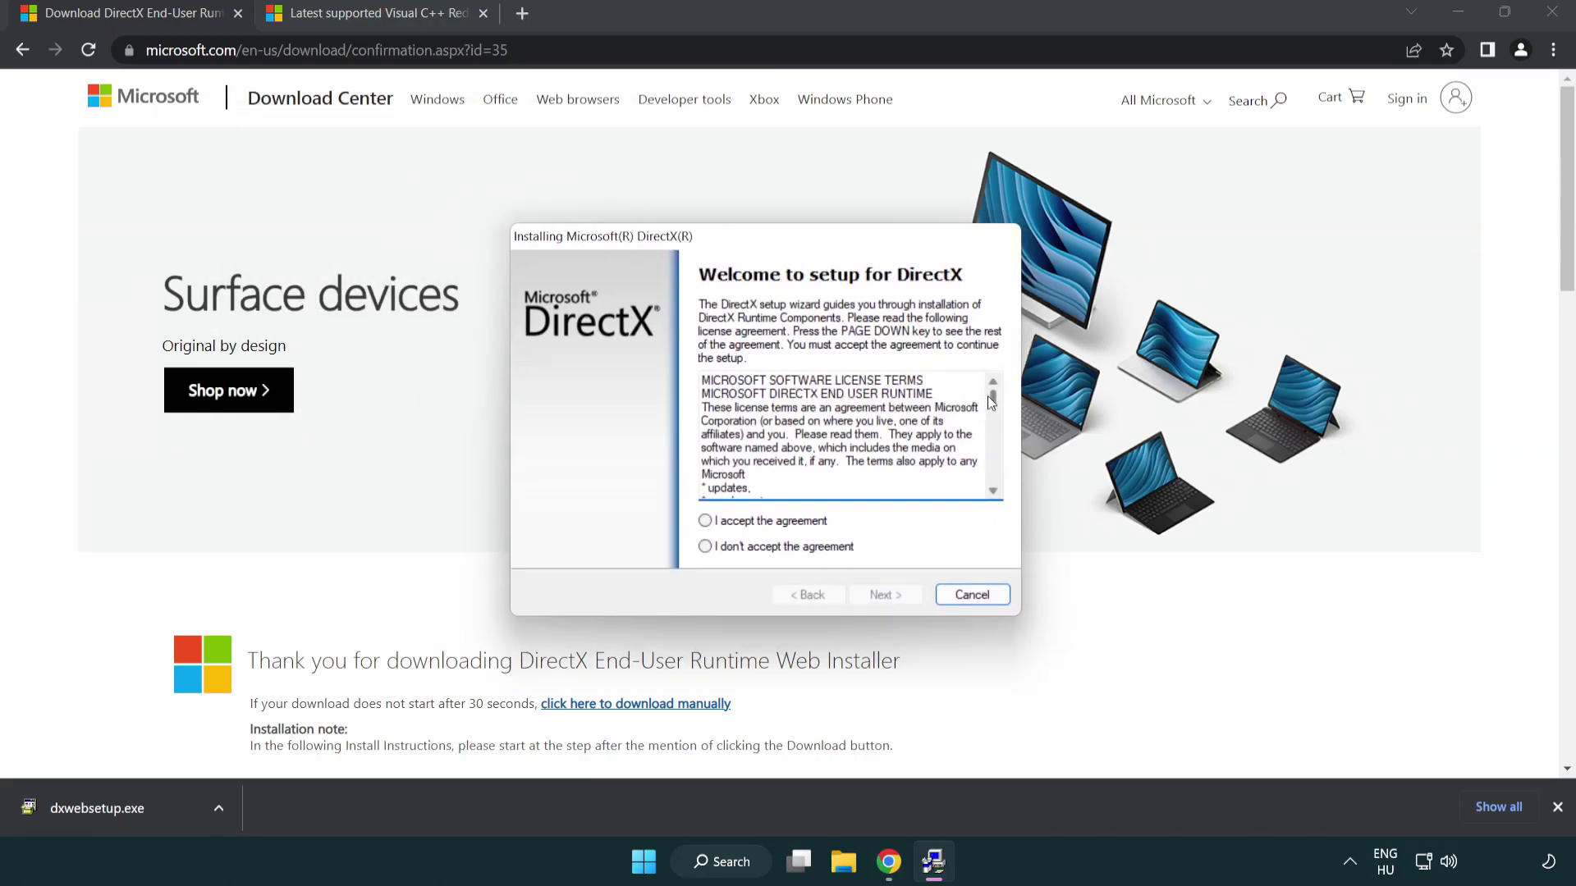
{"action": "left_click_drag", "start_coordinate": [995, 408], "coordinate": [993, 475]}
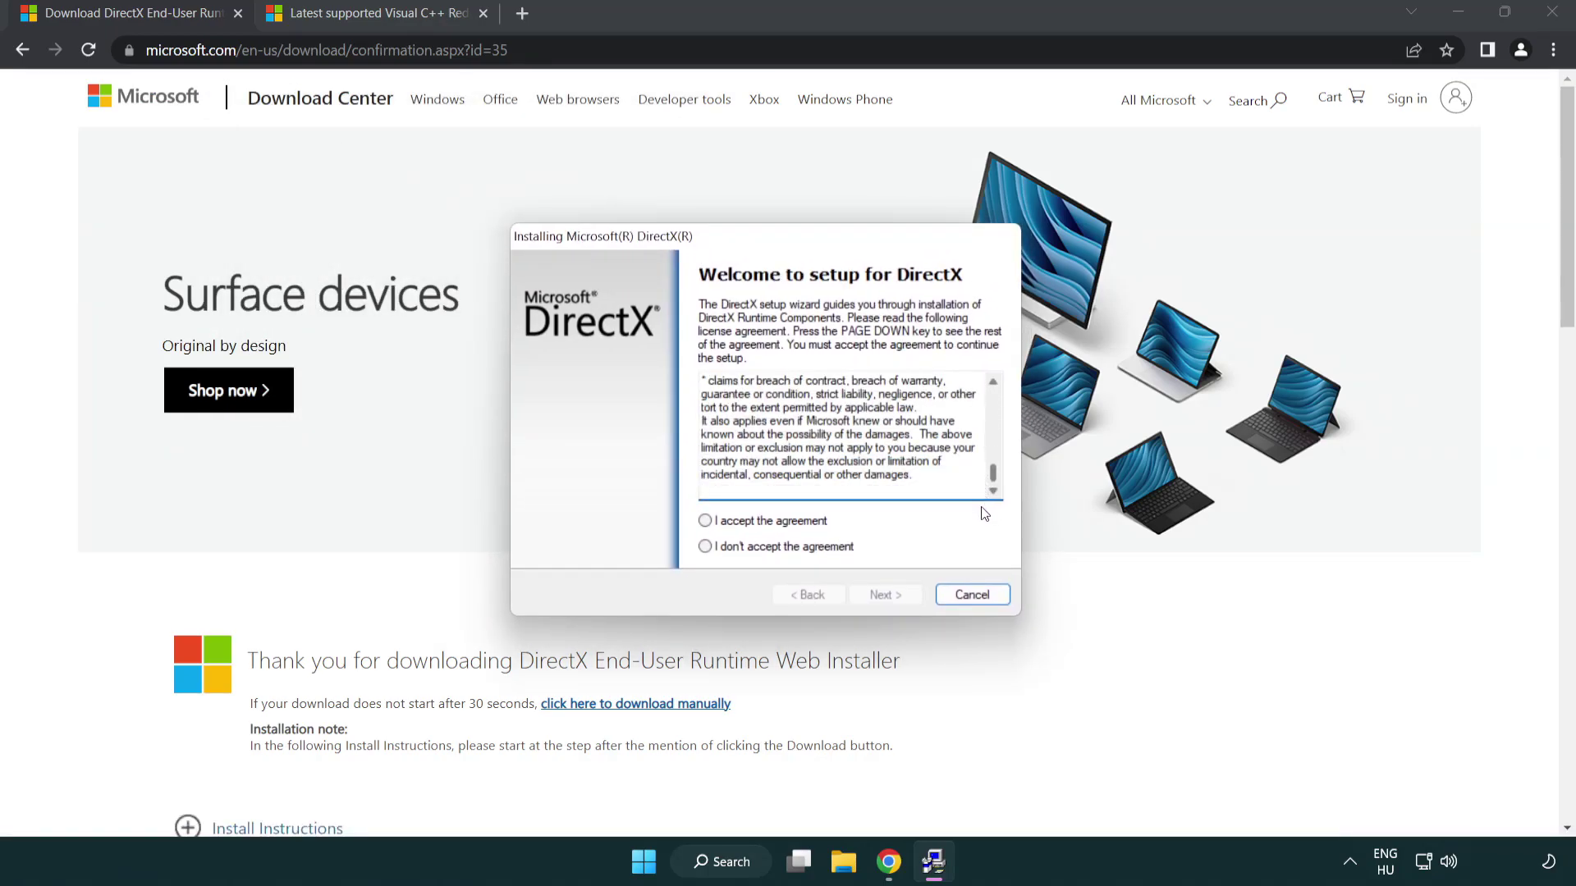
{"action": "left_click", "coordinate": [706, 524]}
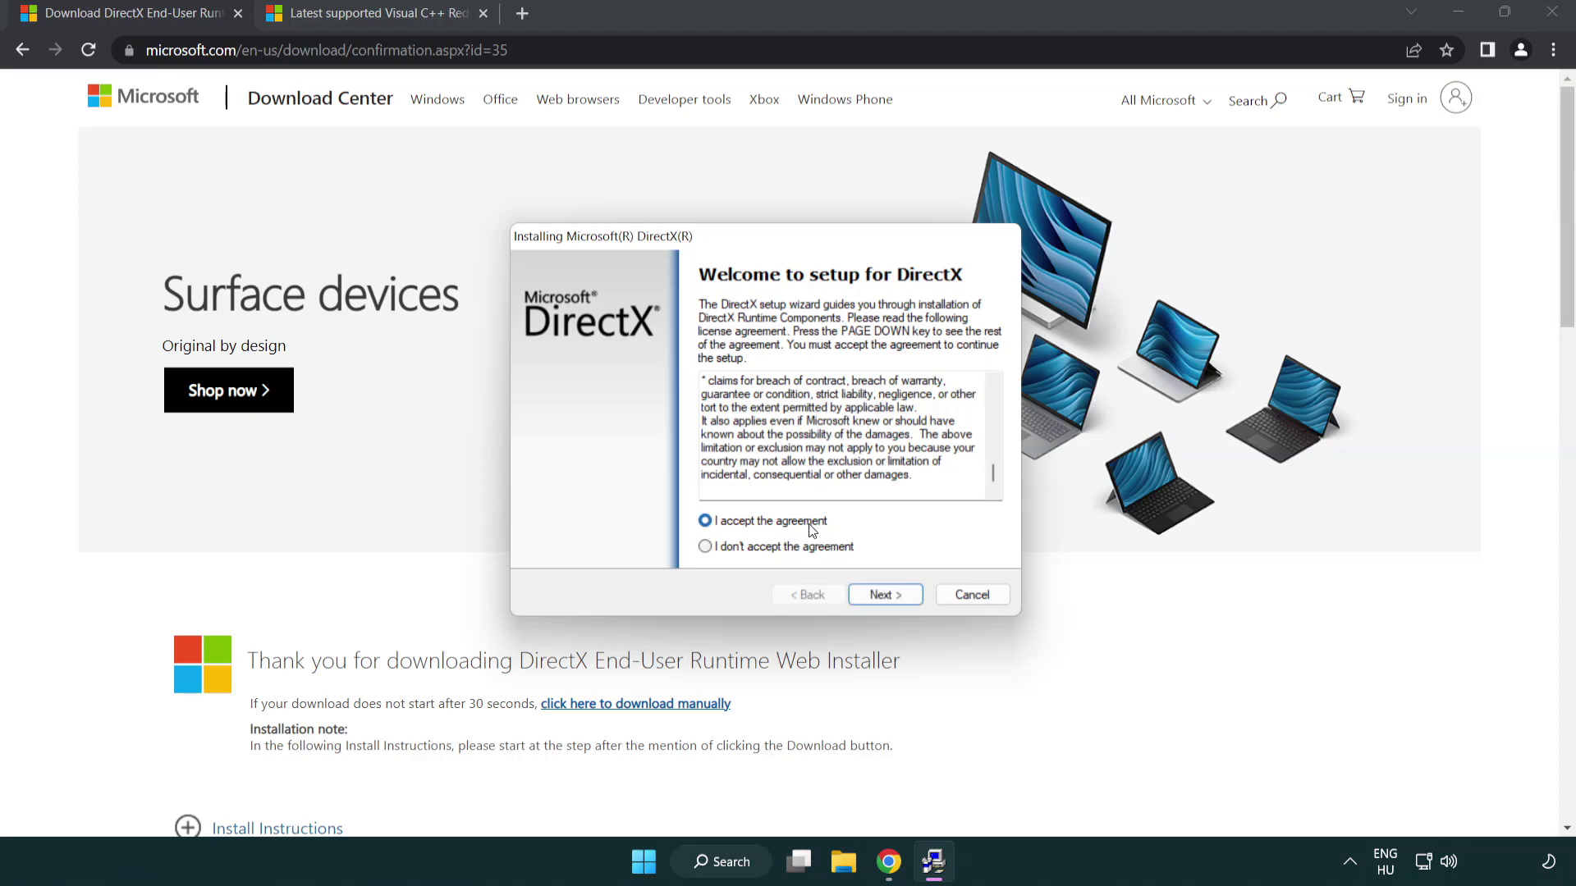
{"action": "left_click", "coordinate": [887, 596]}
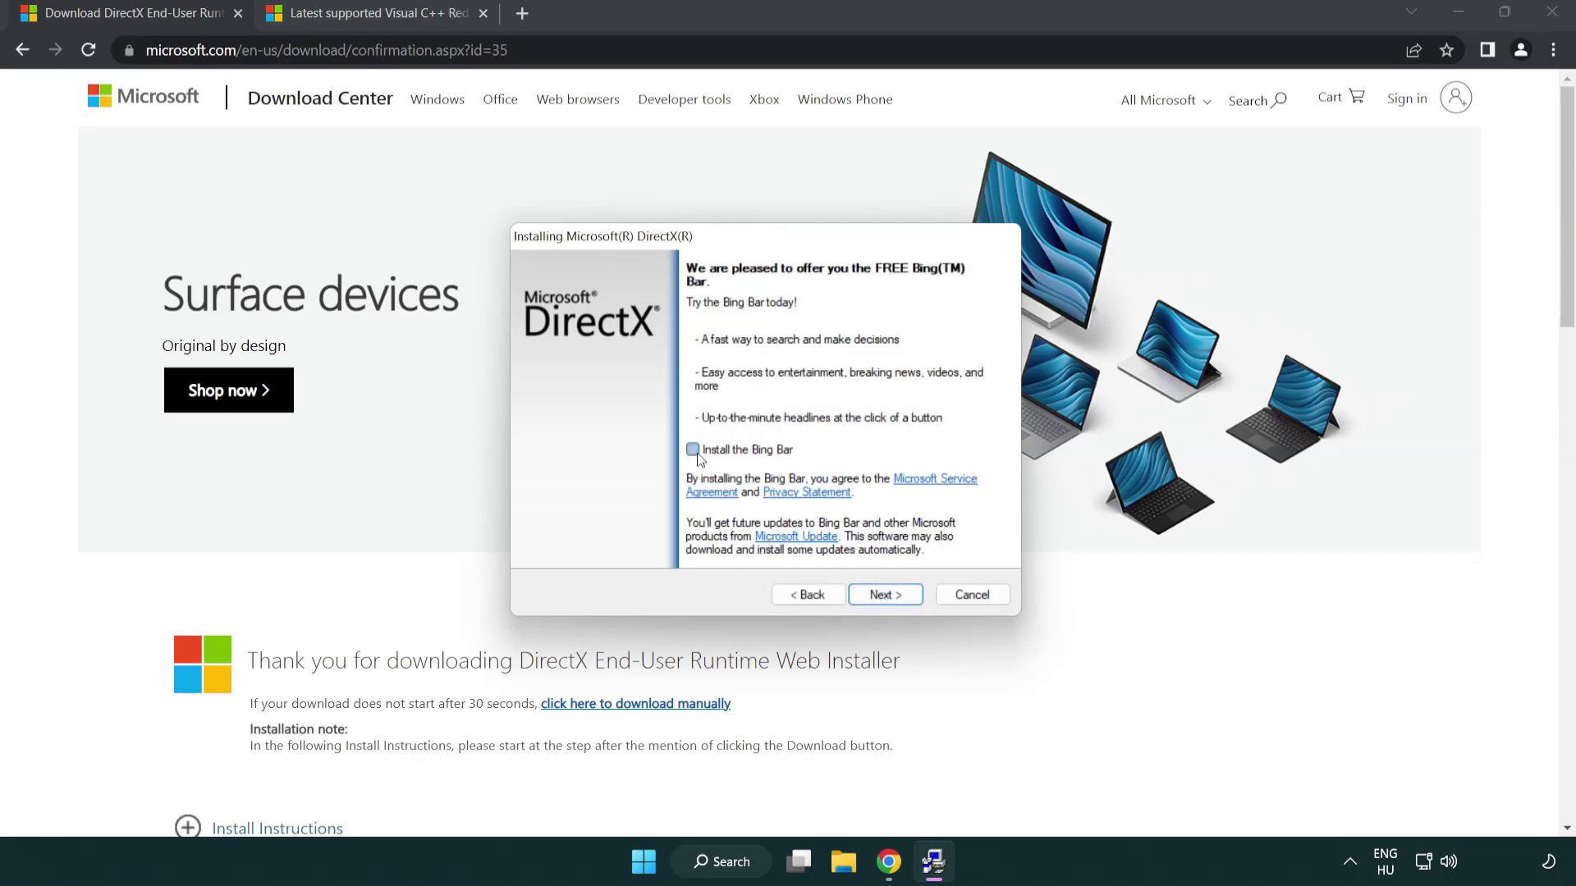
{"action": "left_click", "coordinate": [894, 598]}
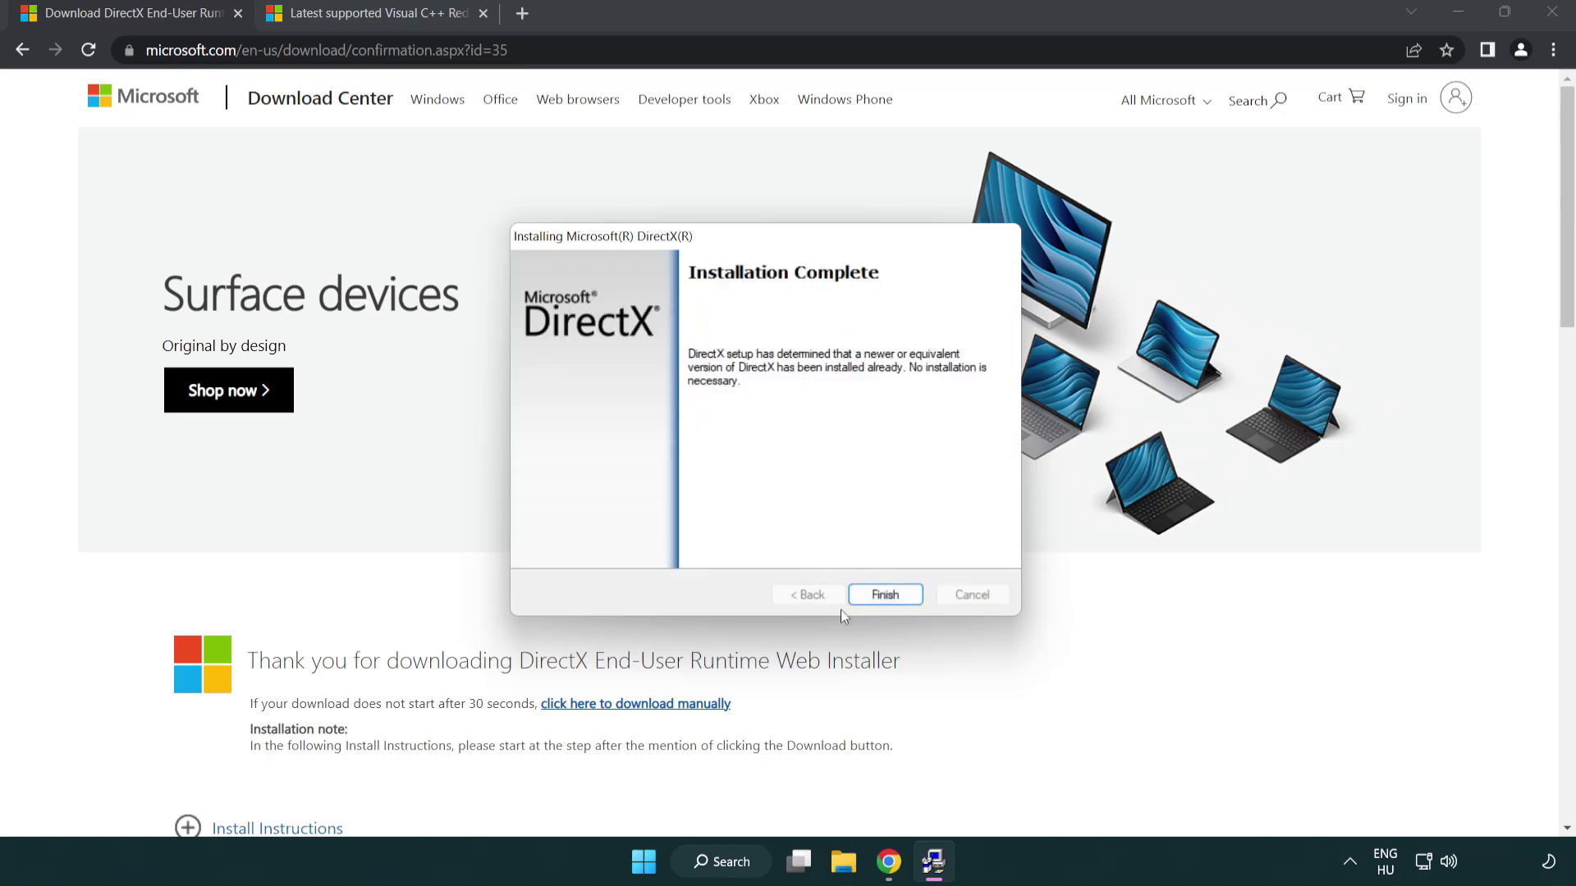
{"action": "left_click", "coordinate": [891, 602]}
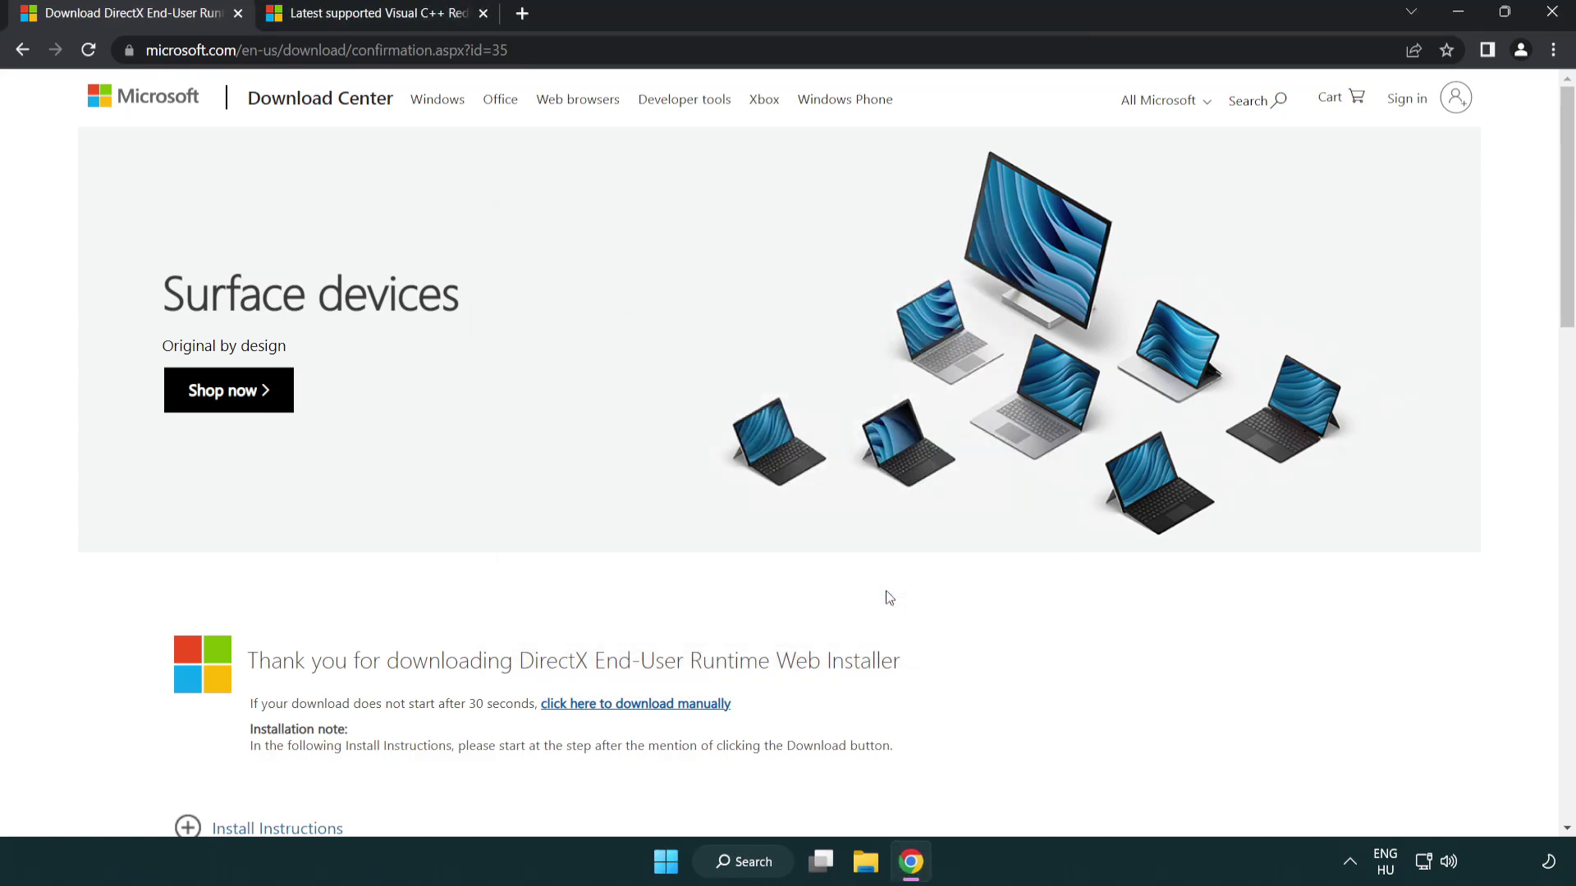
Close the DirectX tab, download the ARM64, x86 and x64 VC_redist installers, and launch the ARM64 one.
{"action": "left_click", "coordinate": [238, 13]}
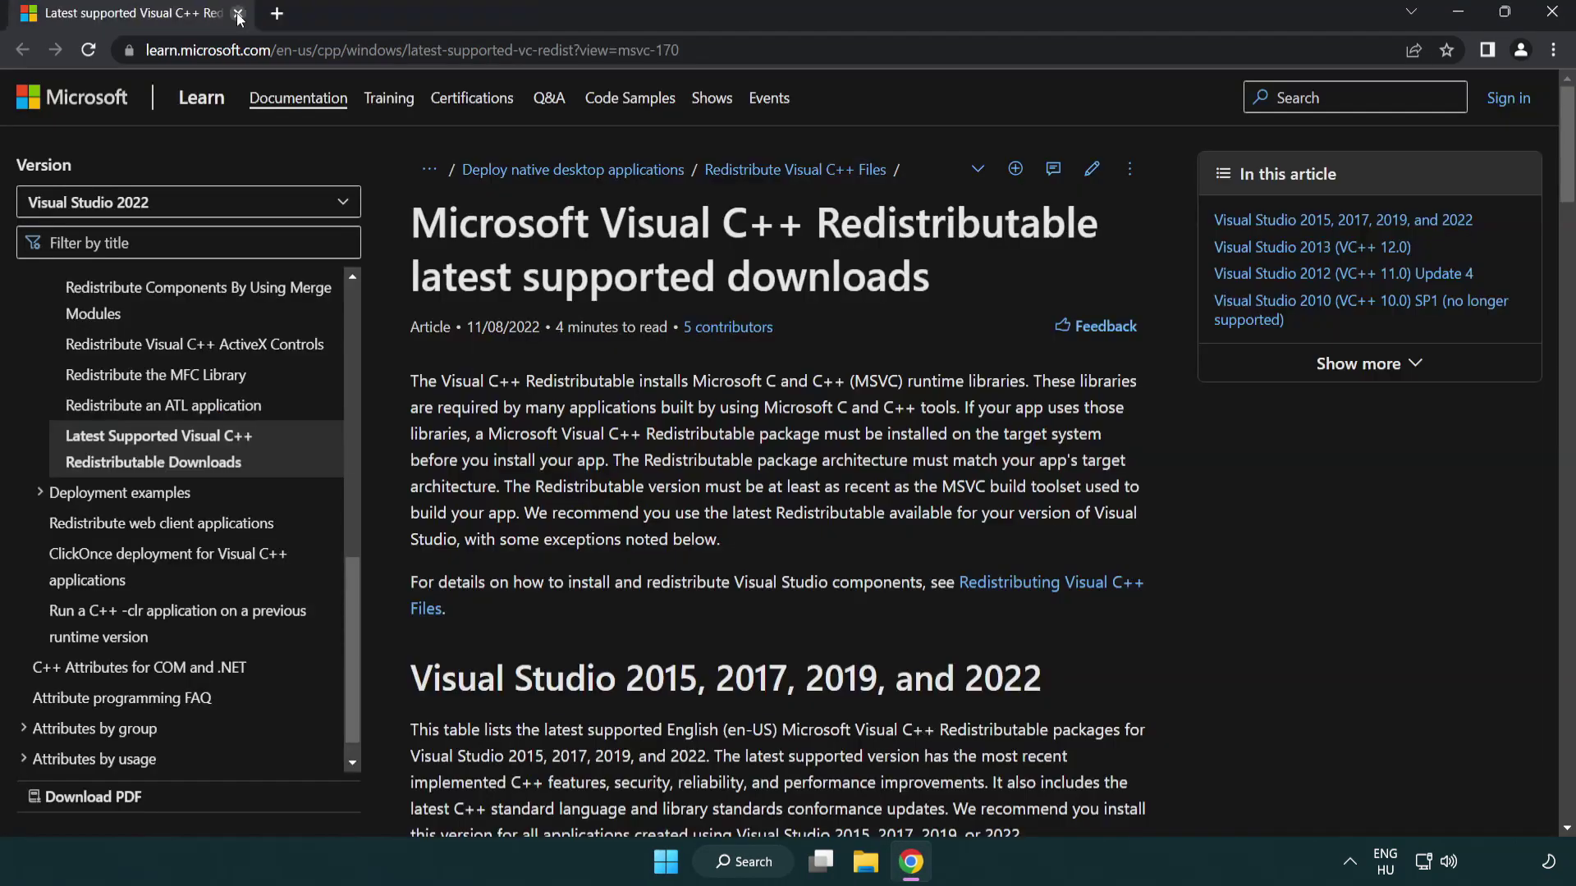
{"action": "left_click", "coordinate": [692, 56]}
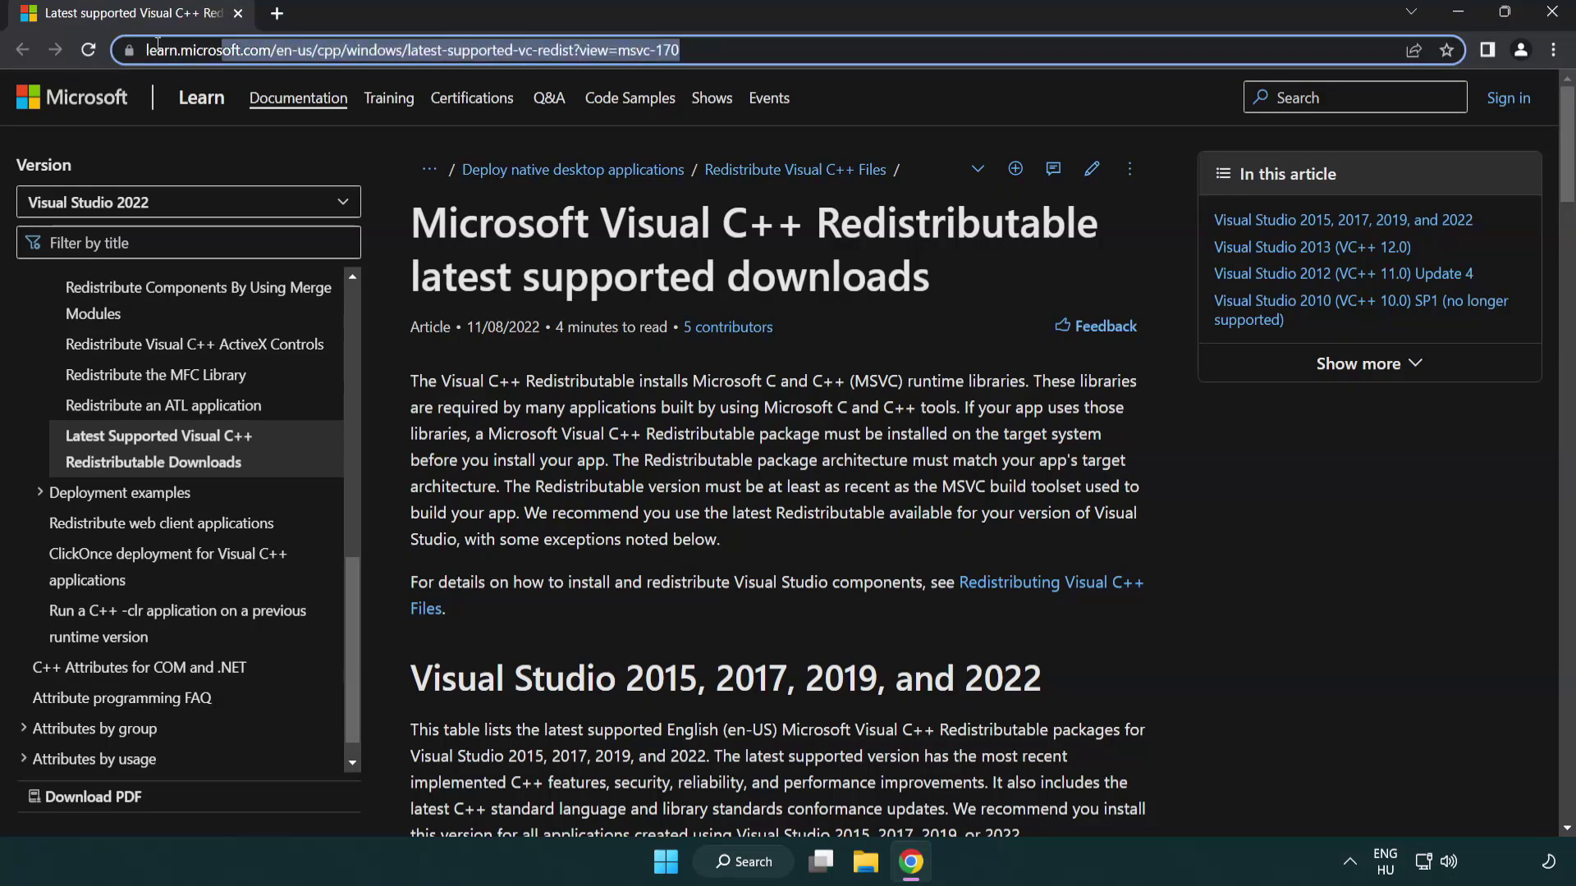
{"action": "left_click", "coordinate": [811, 270]}
{"action": "scroll", "coordinate": [811, 270], "scroll_direction": "down", "scroll_amount": 6}
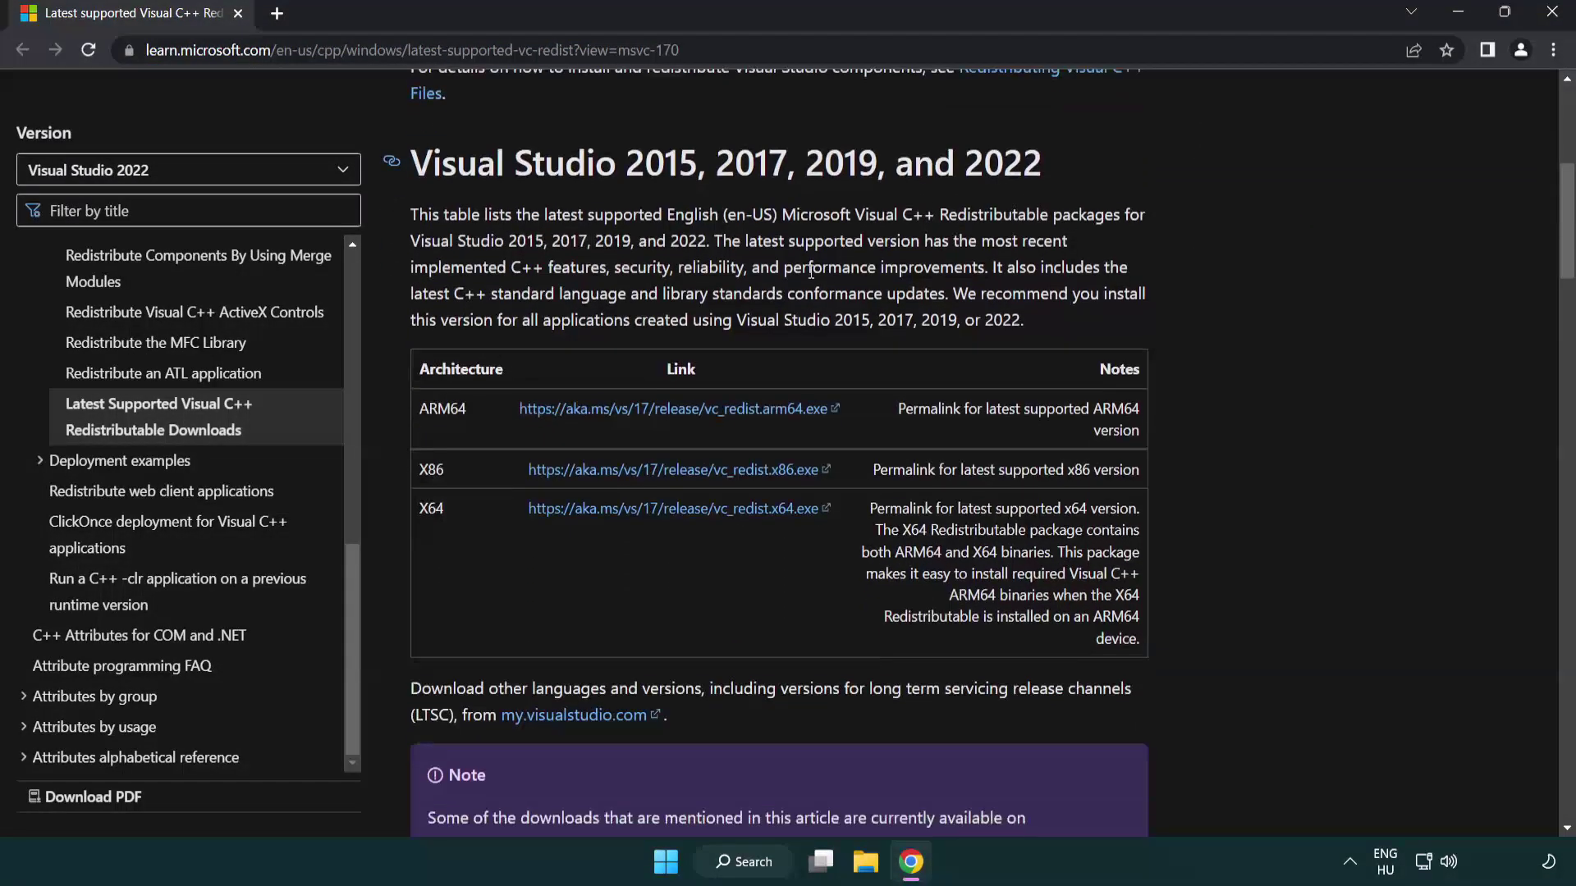
{"action": "left_click", "coordinate": [644, 415]}
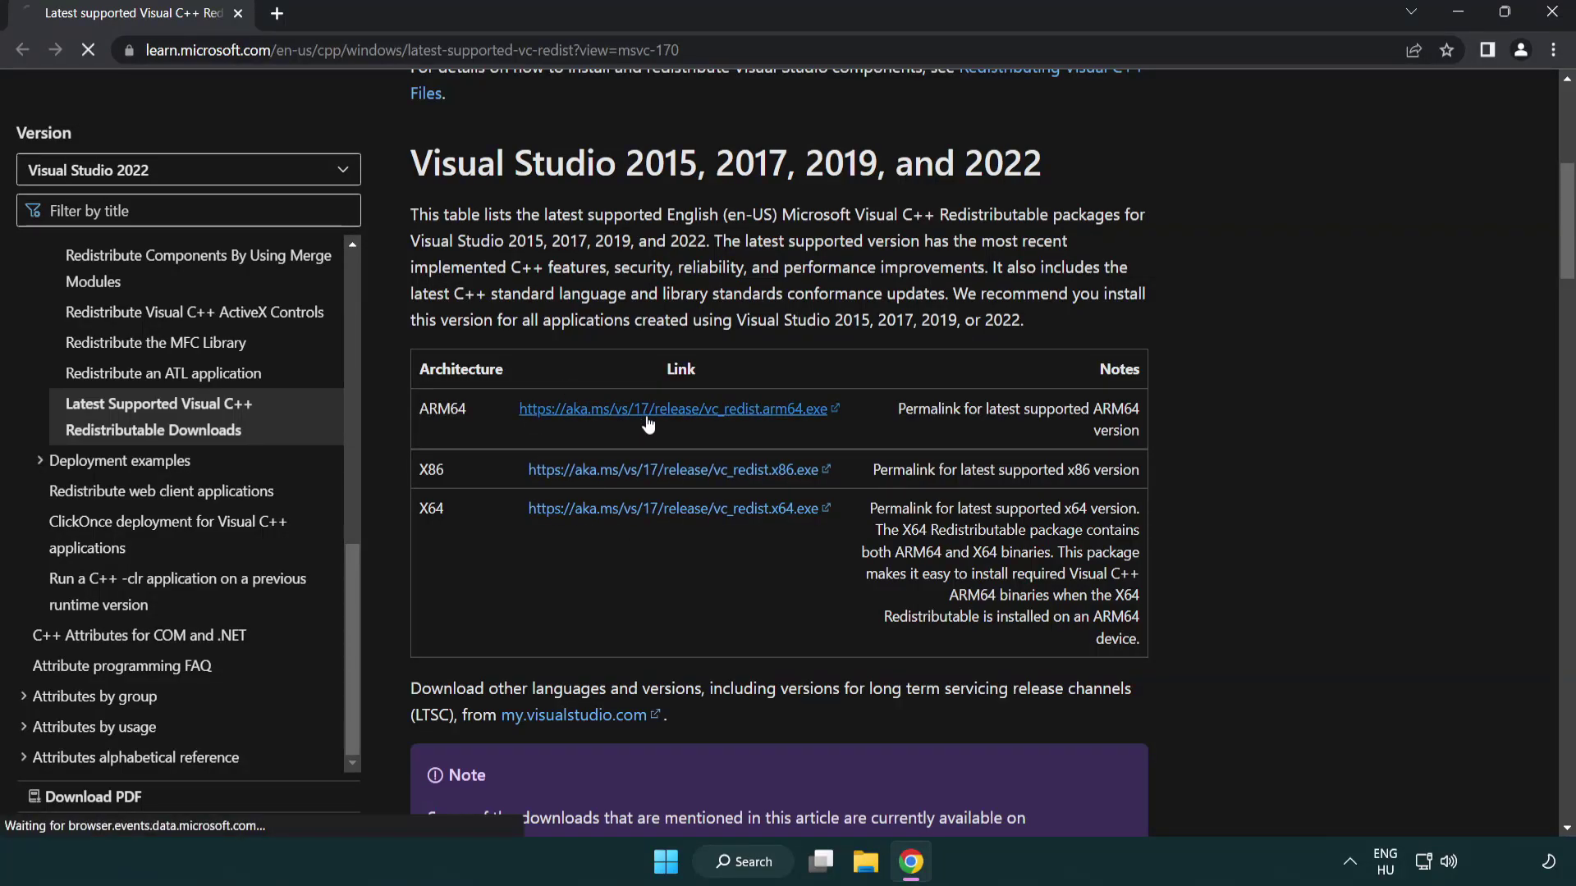
{"action": "left_click", "coordinate": [661, 509]}
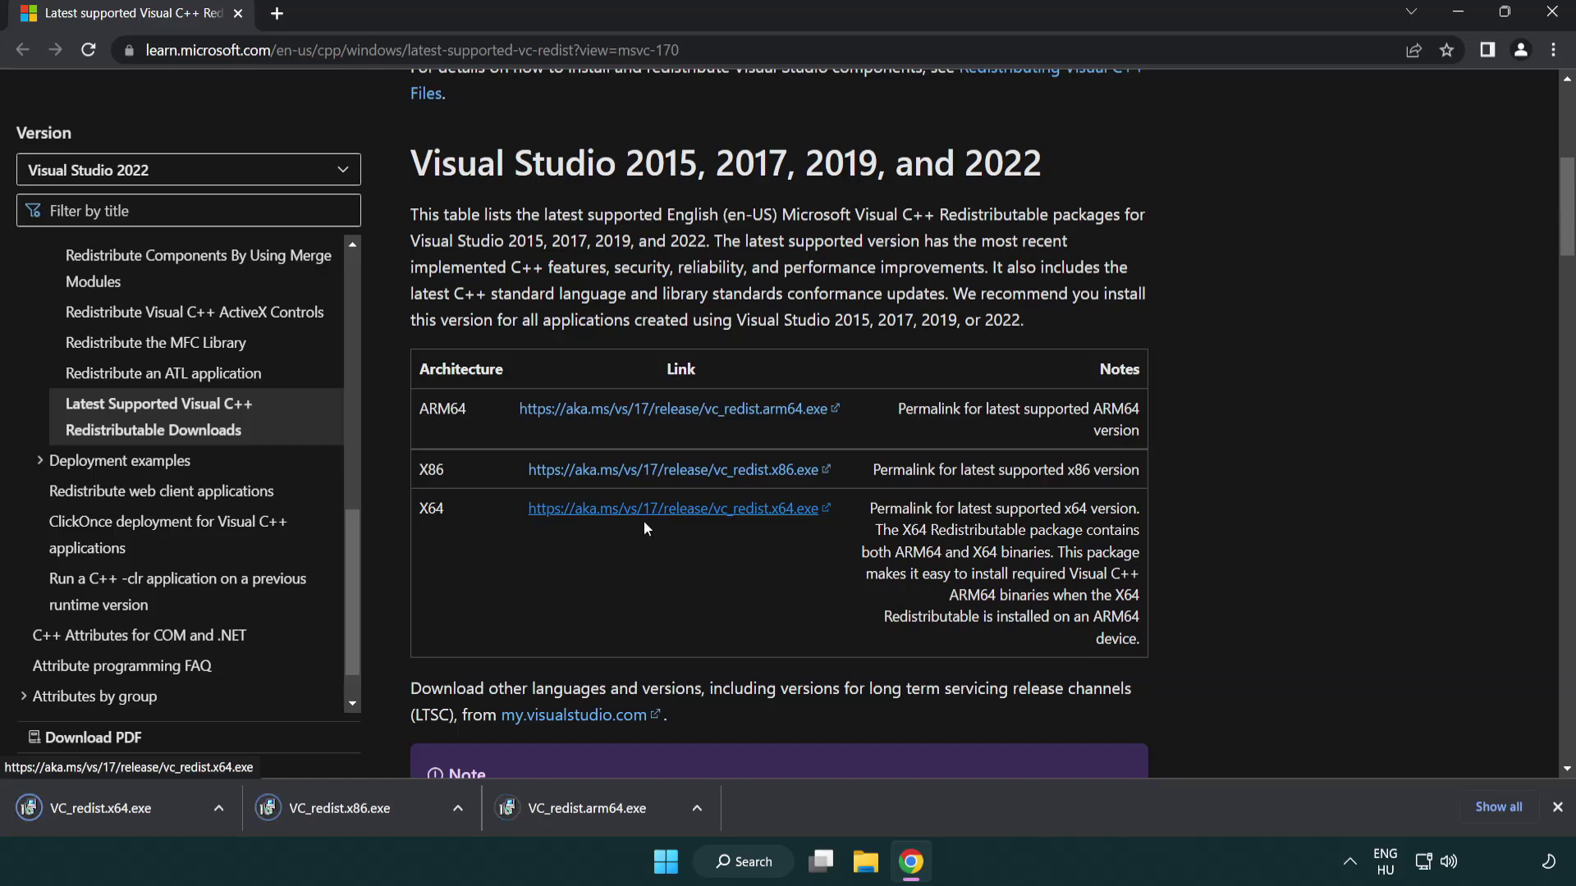
{"action": "left_click", "coordinate": [602, 820]}
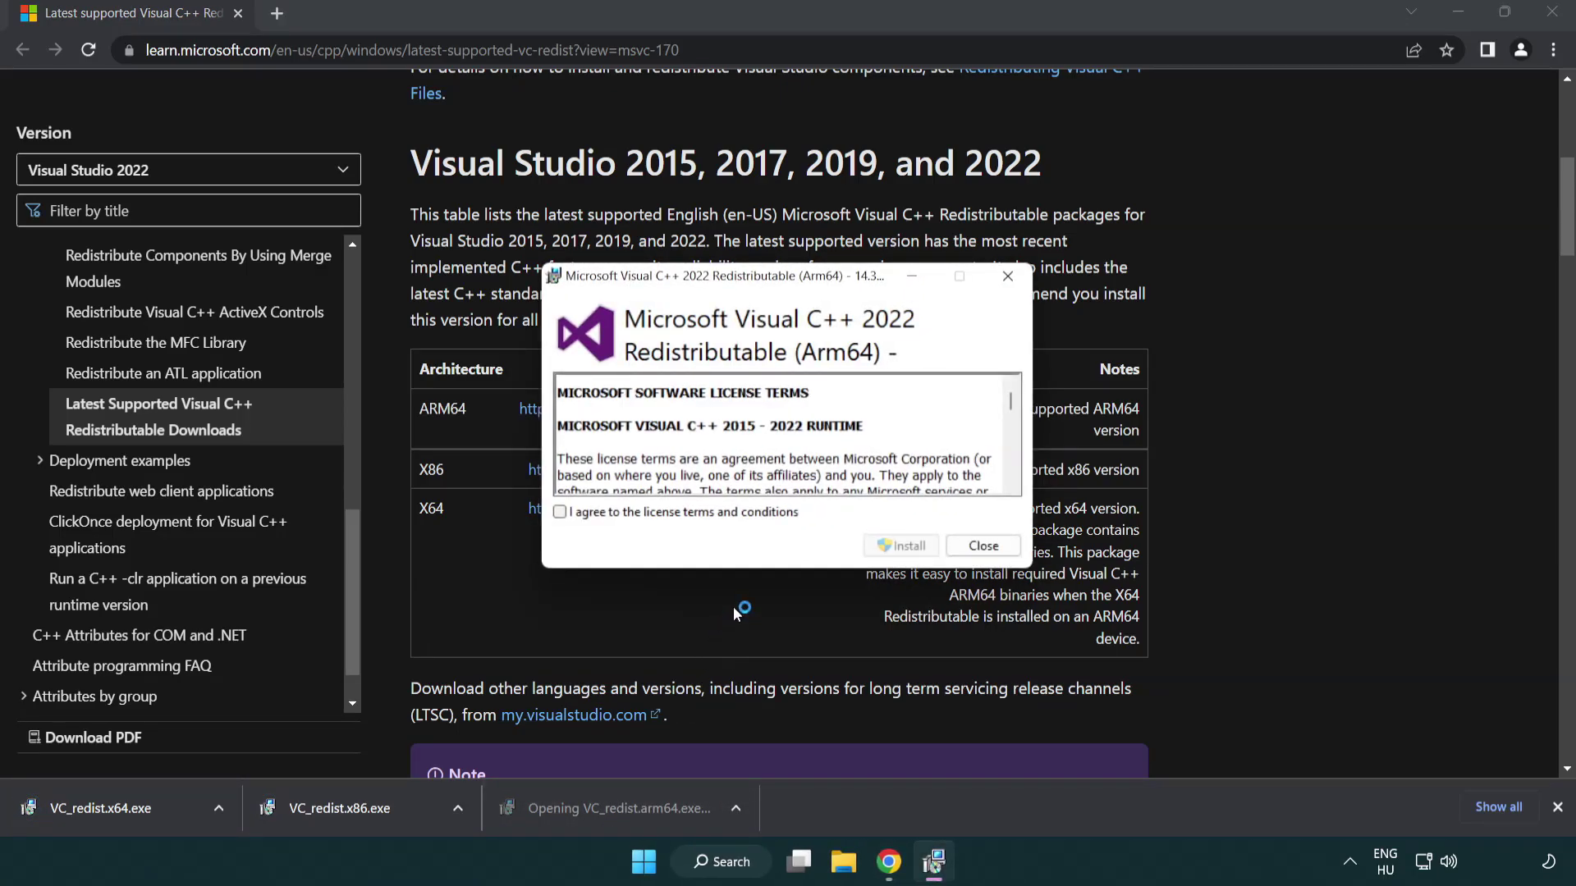
Accept the license and attempt the ARM64 redistributable install, dismissing its failure.
{"action": "left_click_drag", "start_coordinate": [1010, 396], "coordinate": [1022, 486]}
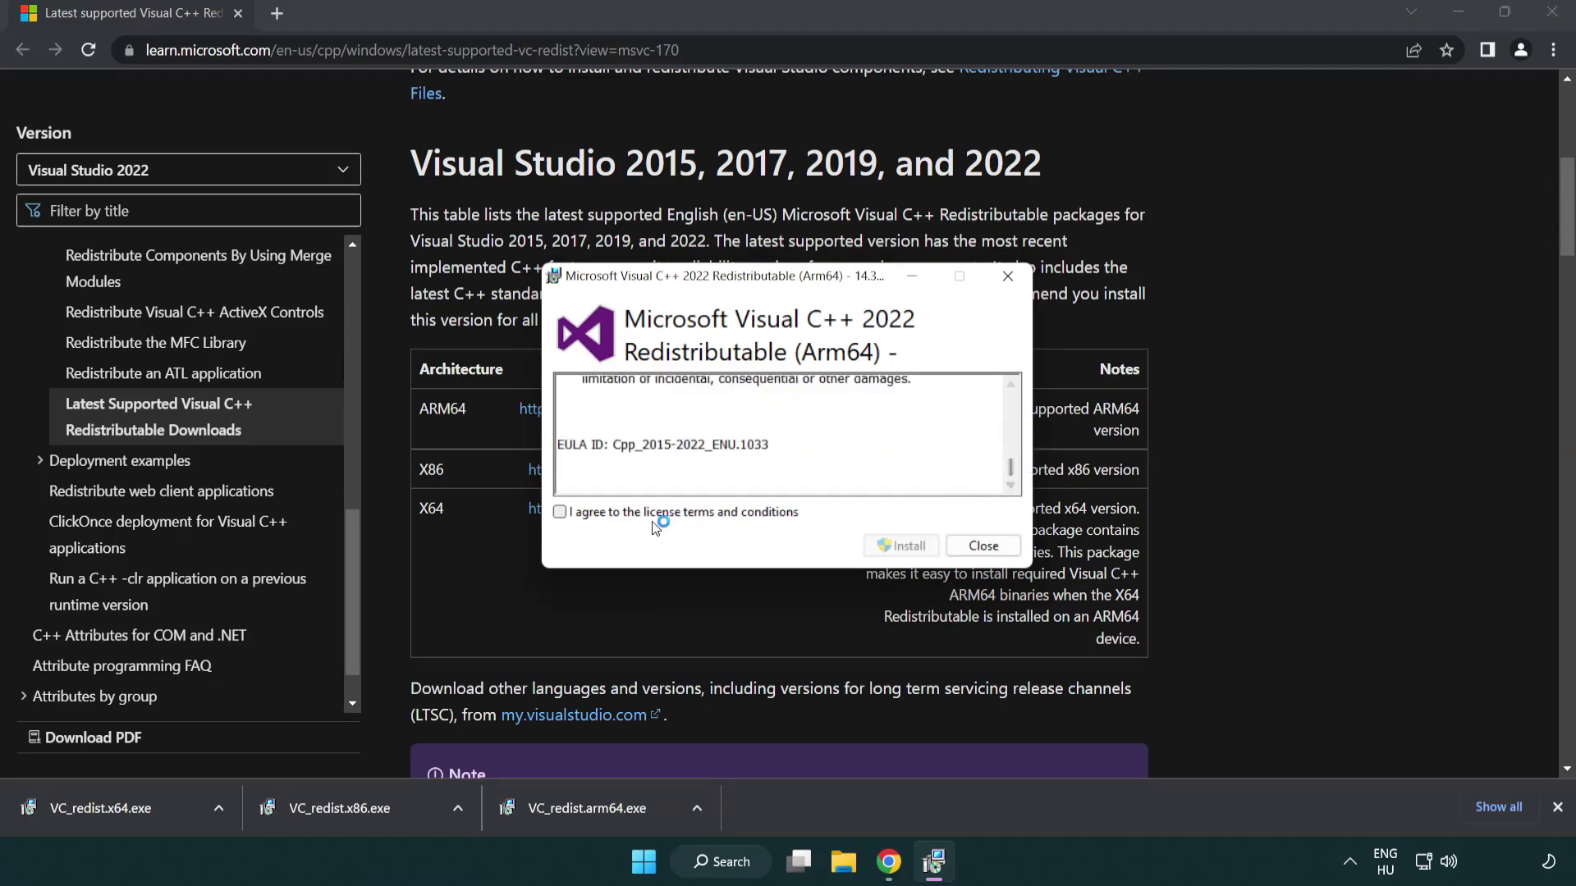
{"action": "left_click", "coordinate": [564, 513]}
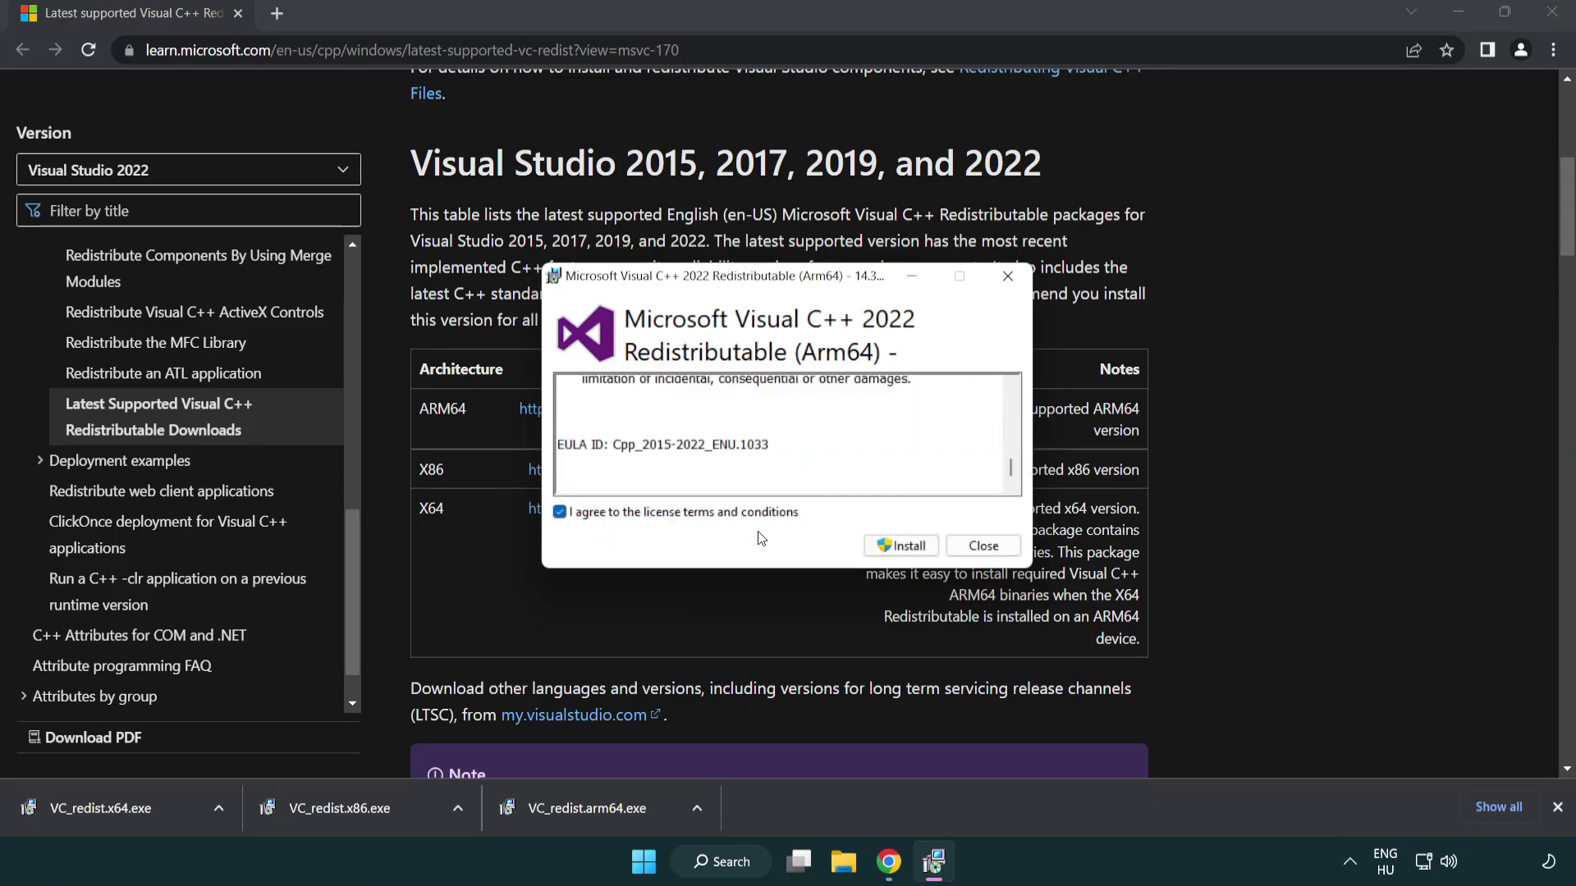
{"action": "left_click", "coordinate": [878, 545]}
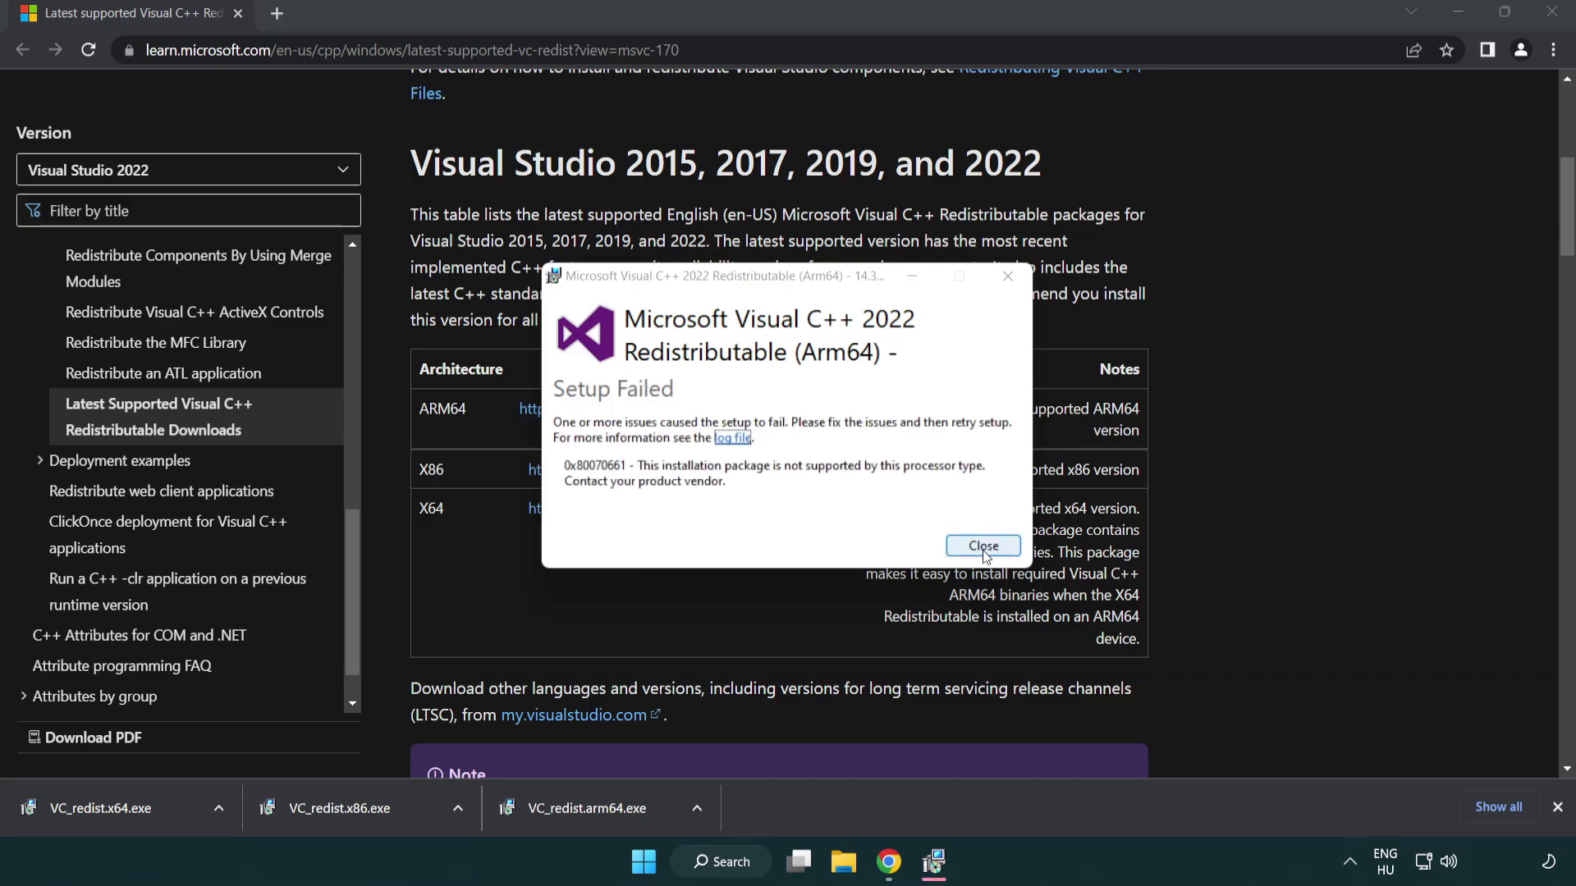
{"action": "left_click", "coordinate": [984, 547]}
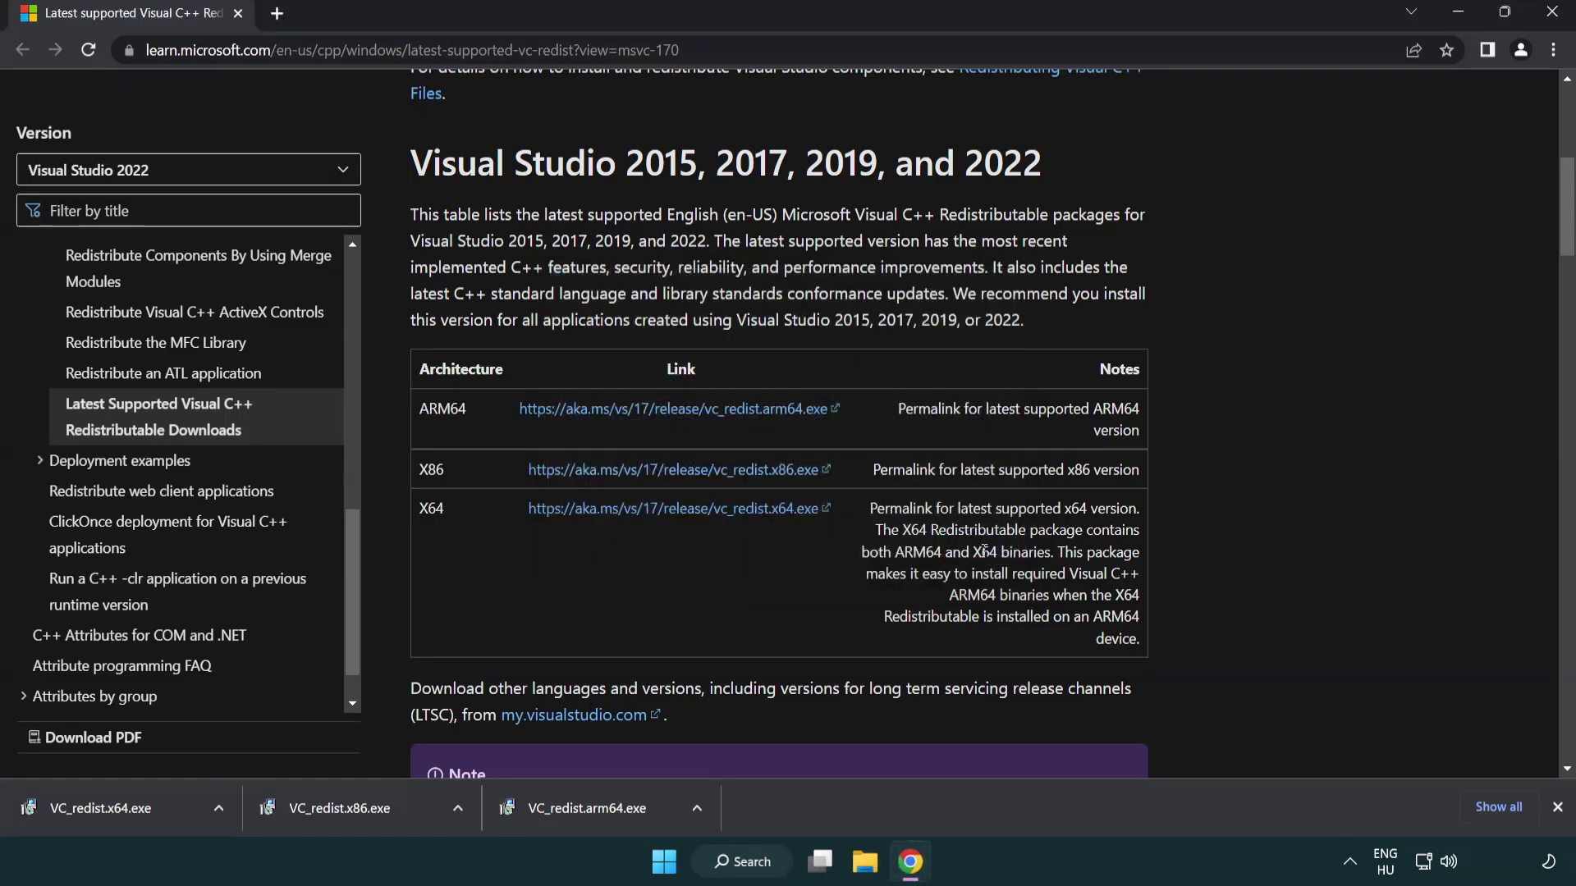
Install the x86 and x64 Visual C++ 2015–2022 redistributables, closing without restarting.
{"action": "left_click", "coordinate": [353, 817]}
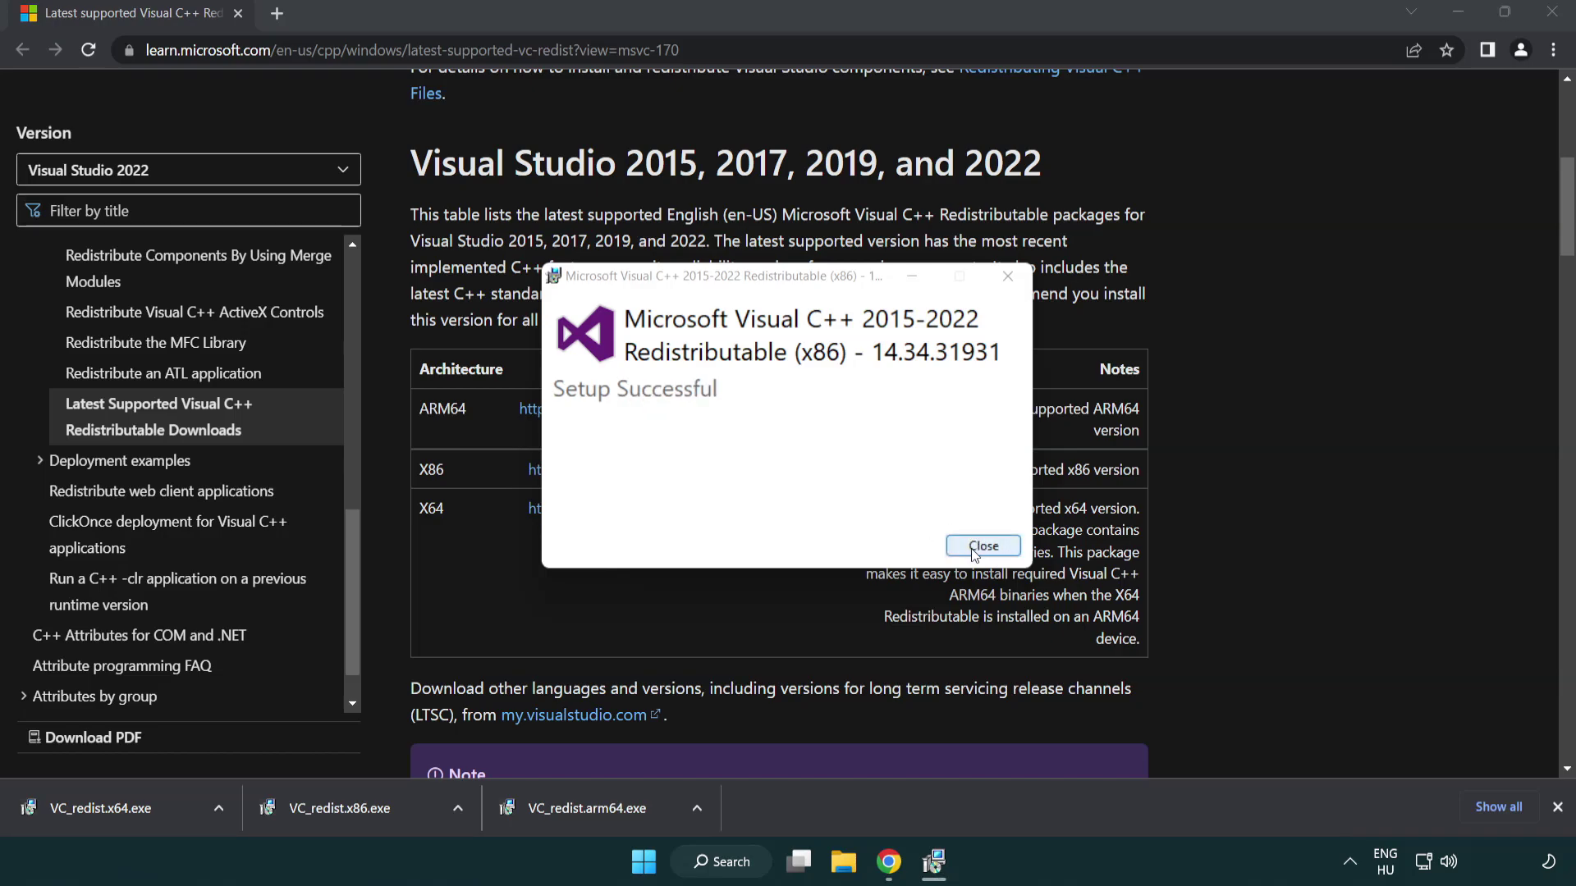
{"action": "left_click", "coordinate": [983, 547]}
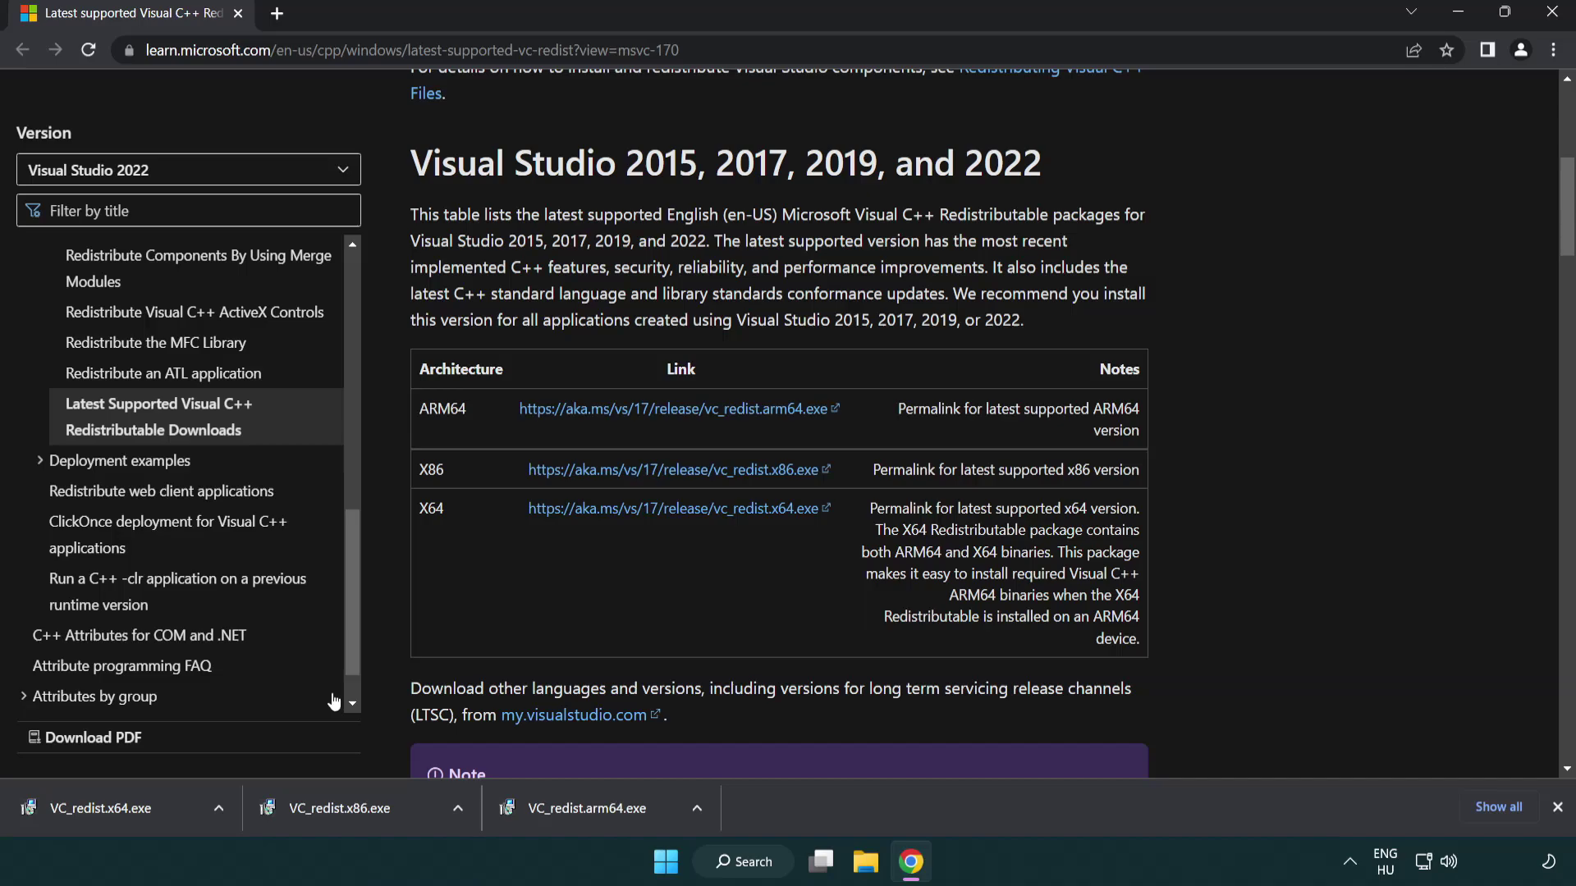
{"action": "left_click", "coordinate": [118, 806]}
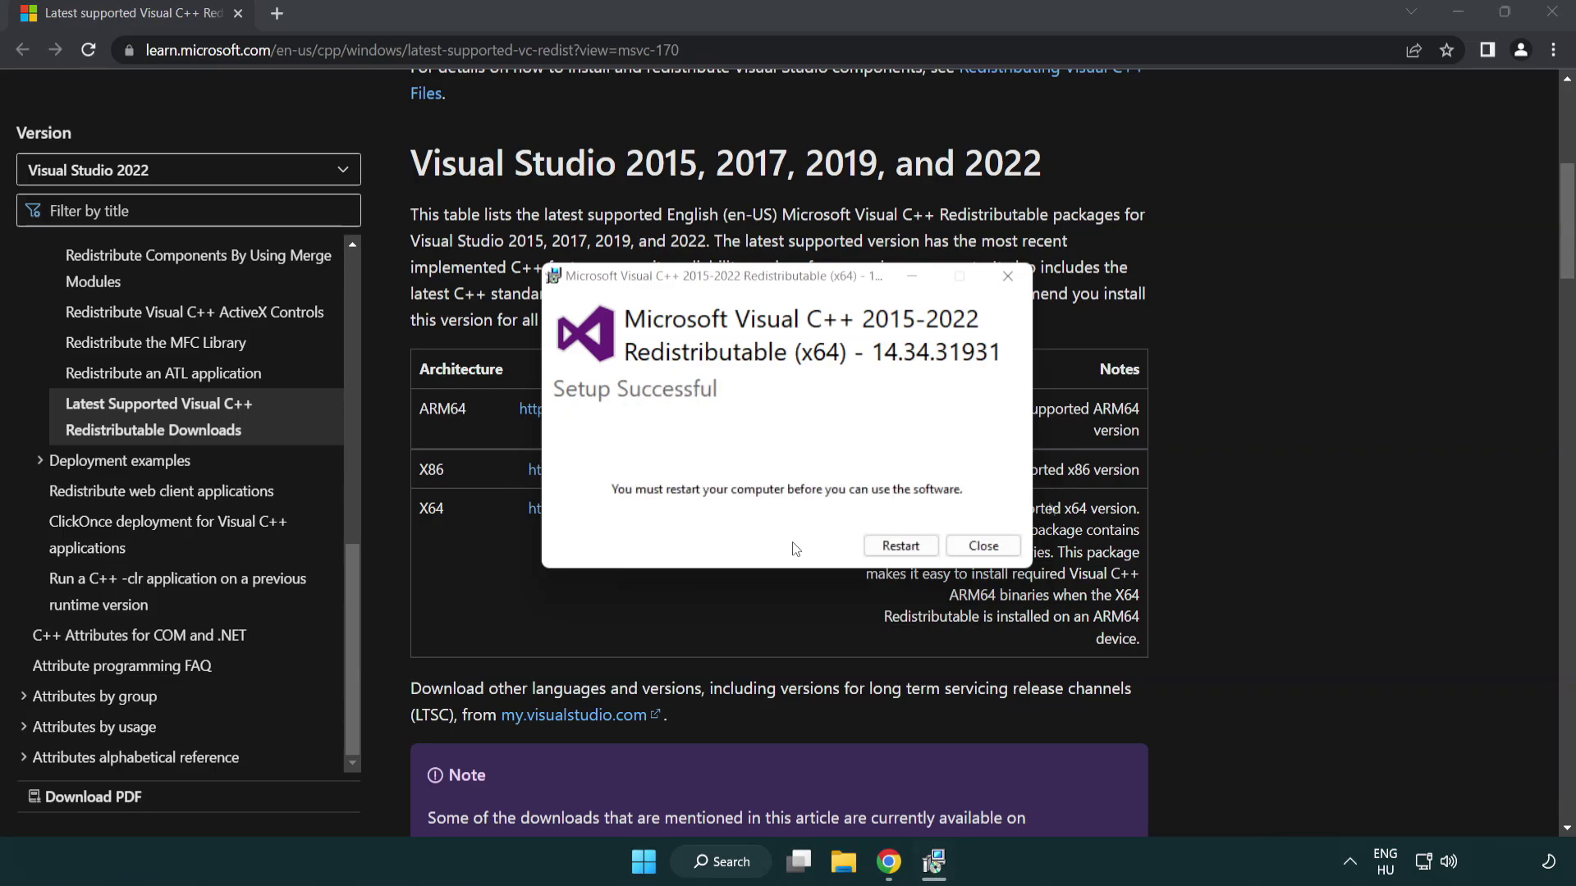
{"action": "left_click", "coordinate": [983, 546]}
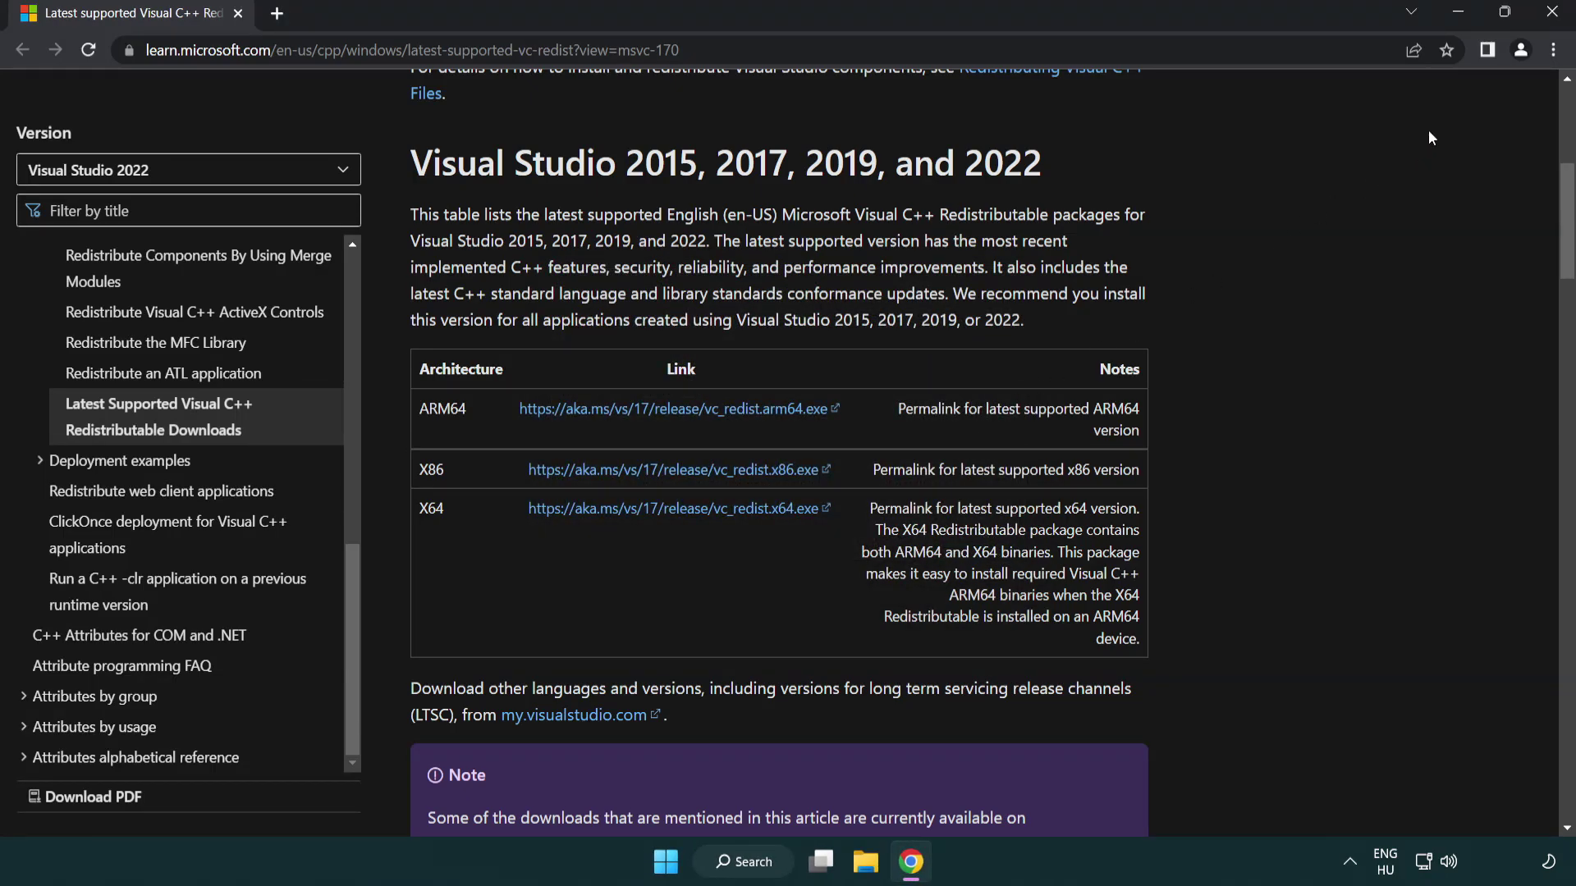
Close Chrome, search 'cmd', and run Command Prompt as administrator near screen centre.
{"action": "left_click", "coordinate": [1554, 14]}
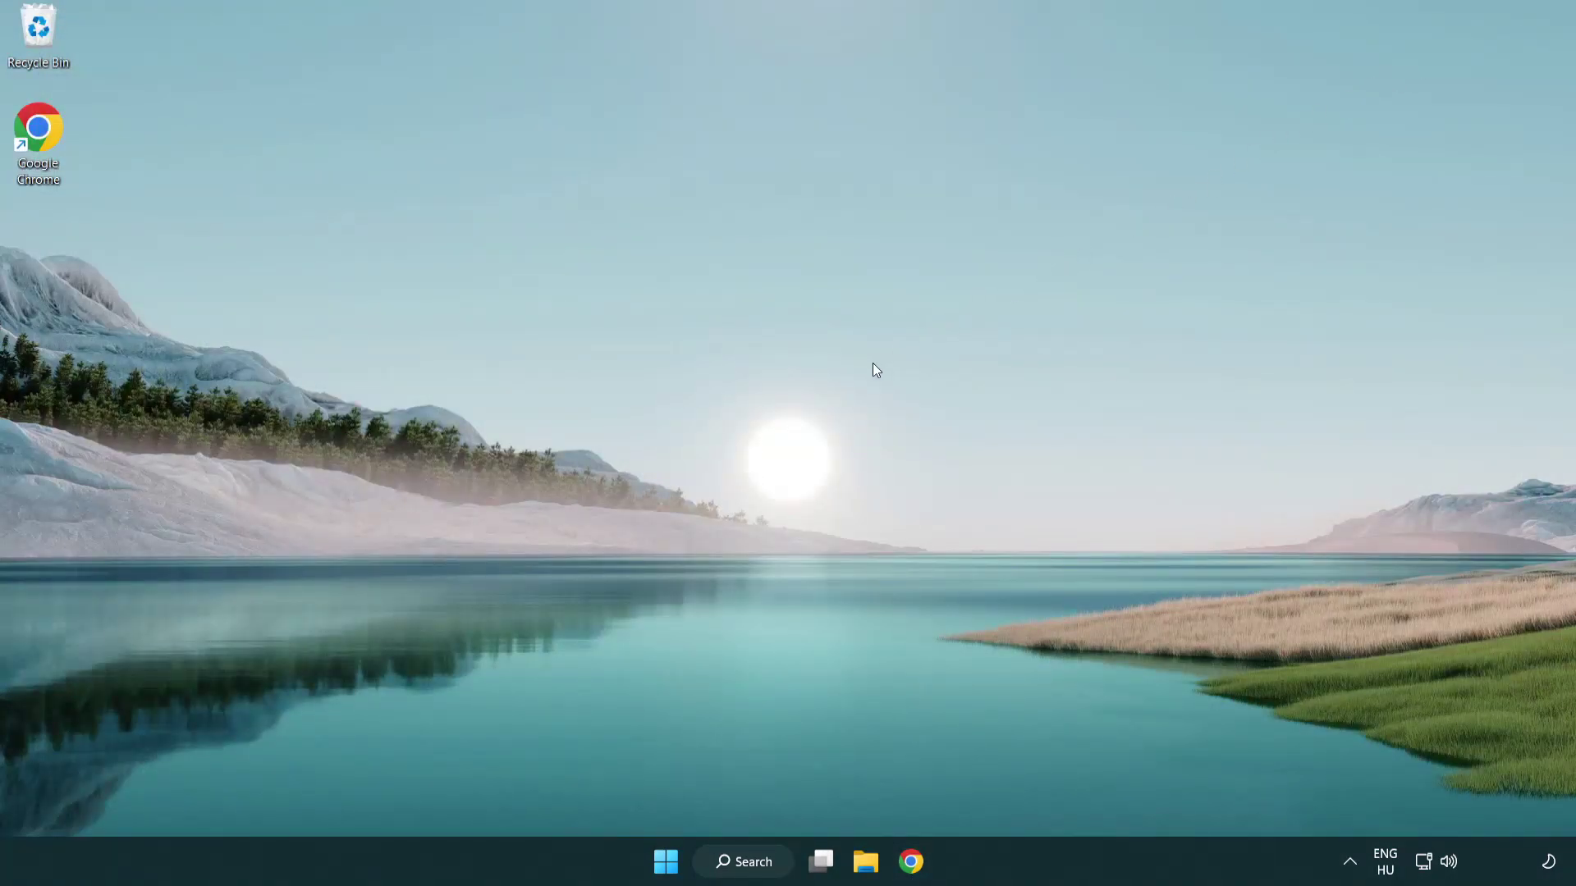
{"action": "left_click", "coordinate": [733, 865]}
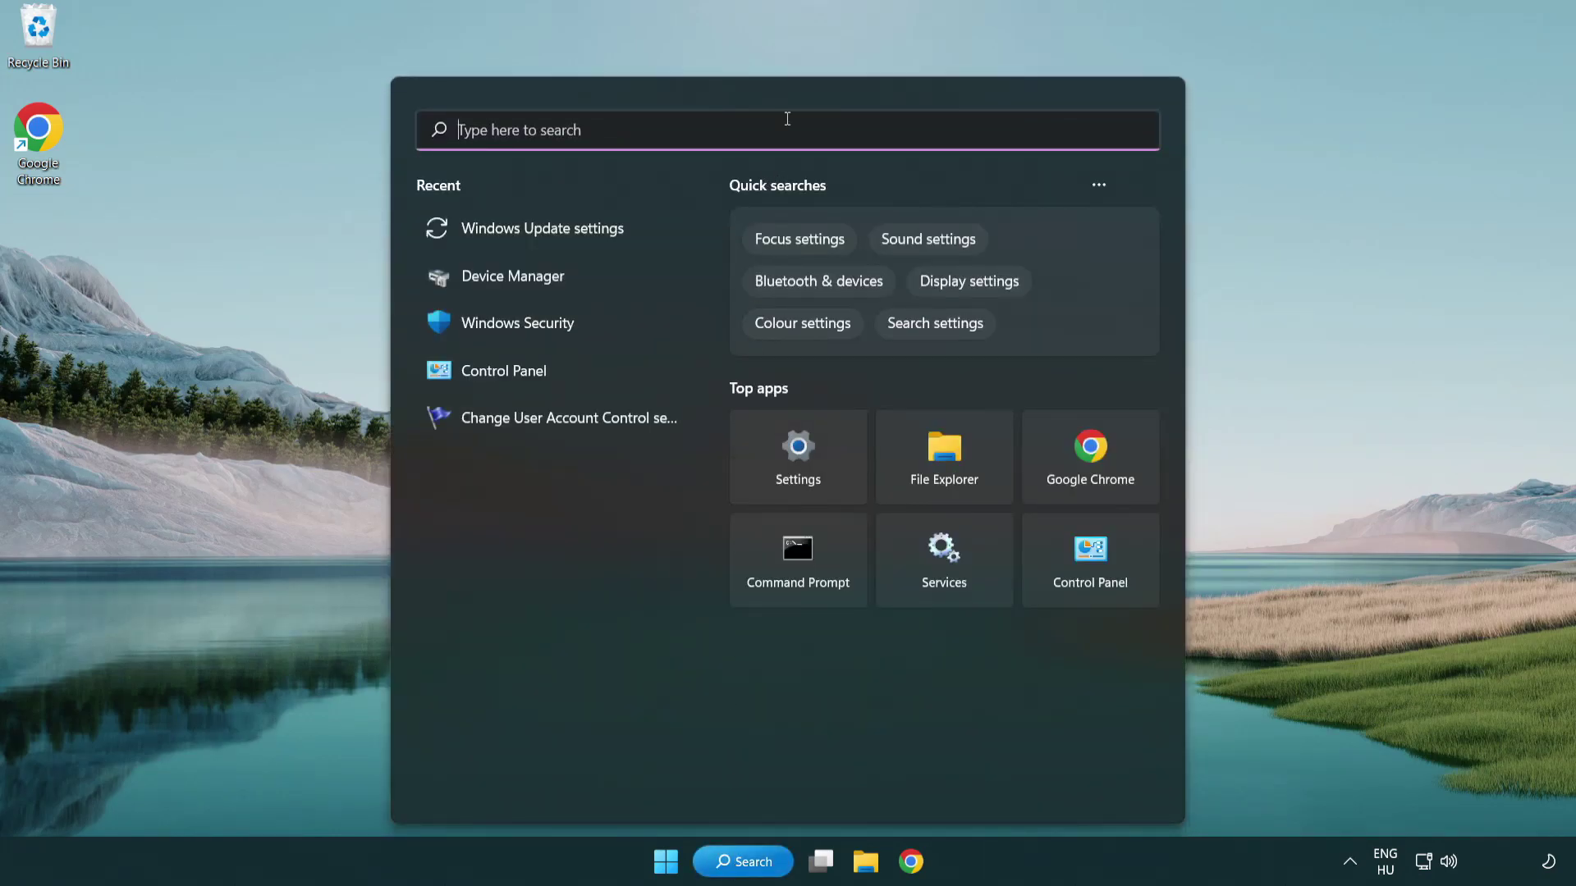
{"action": "type", "text": "cmd"}
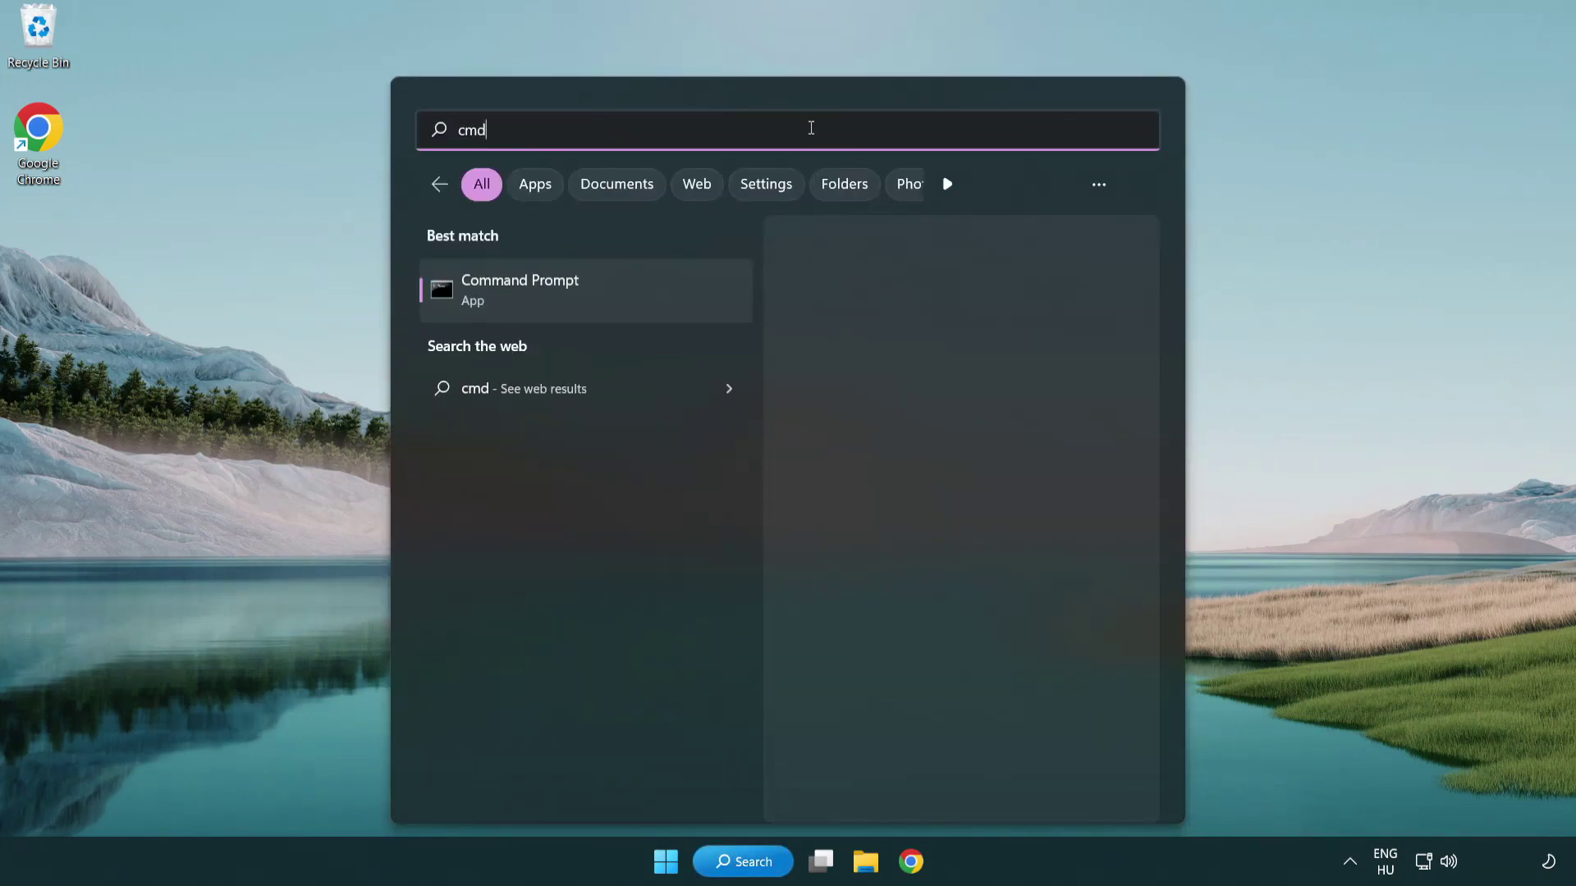
{"action": "right_click", "coordinate": [604, 297]}
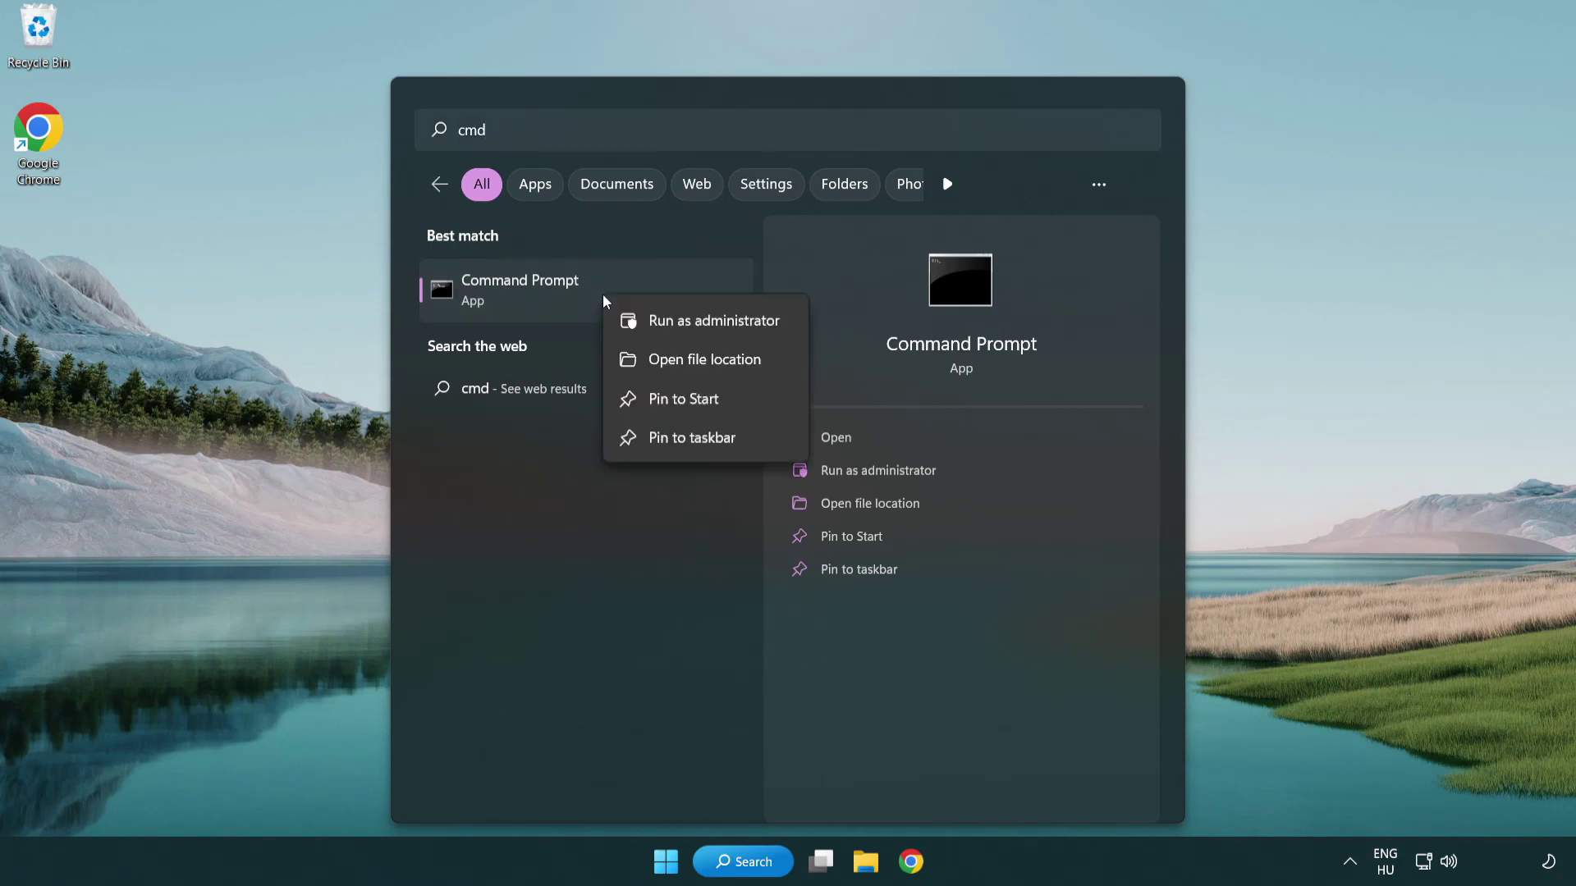
{"action": "left_click", "coordinate": [711, 322]}
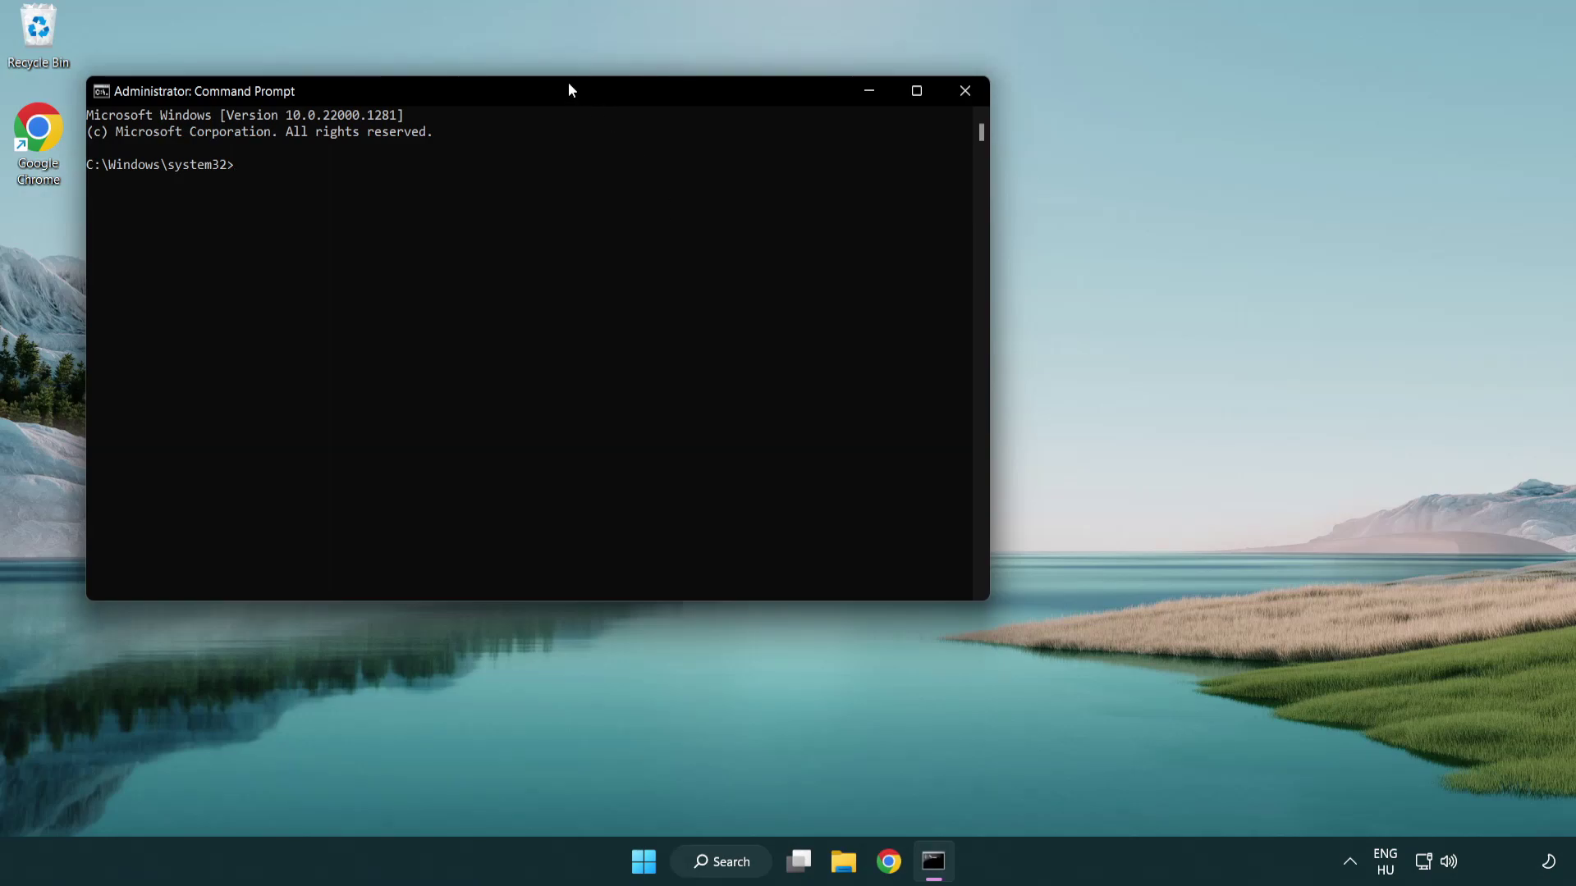
{"action": "left_click_drag", "start_coordinate": [569, 84], "coordinate": [791, 157]}
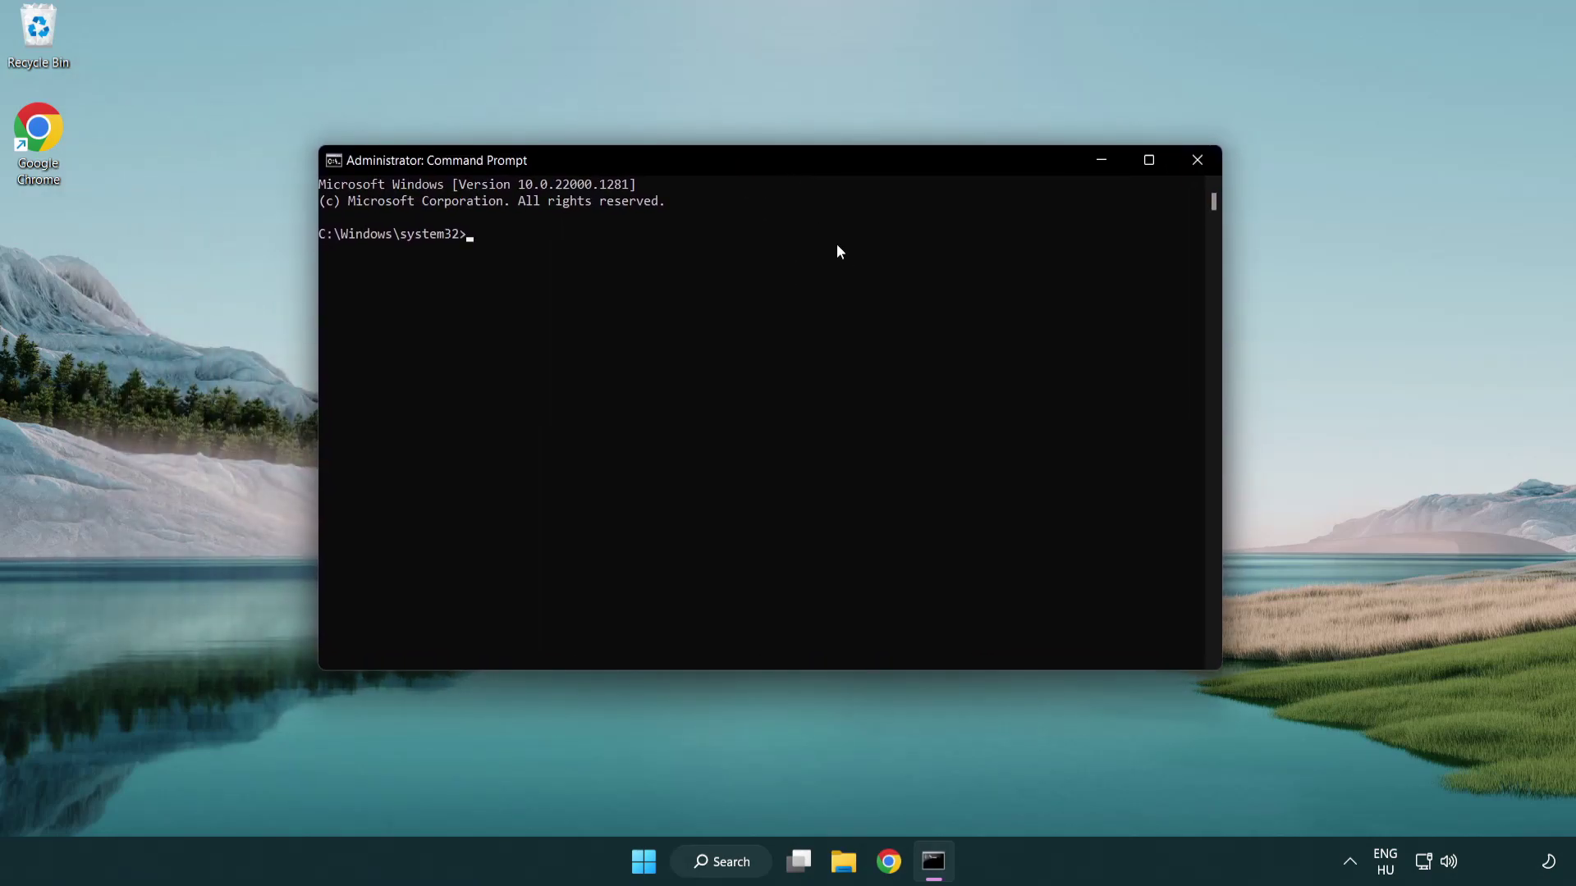
Run sfc /scannow in the administrator Command Prompt.
{"action": "type", "text": "sfc /sca"}
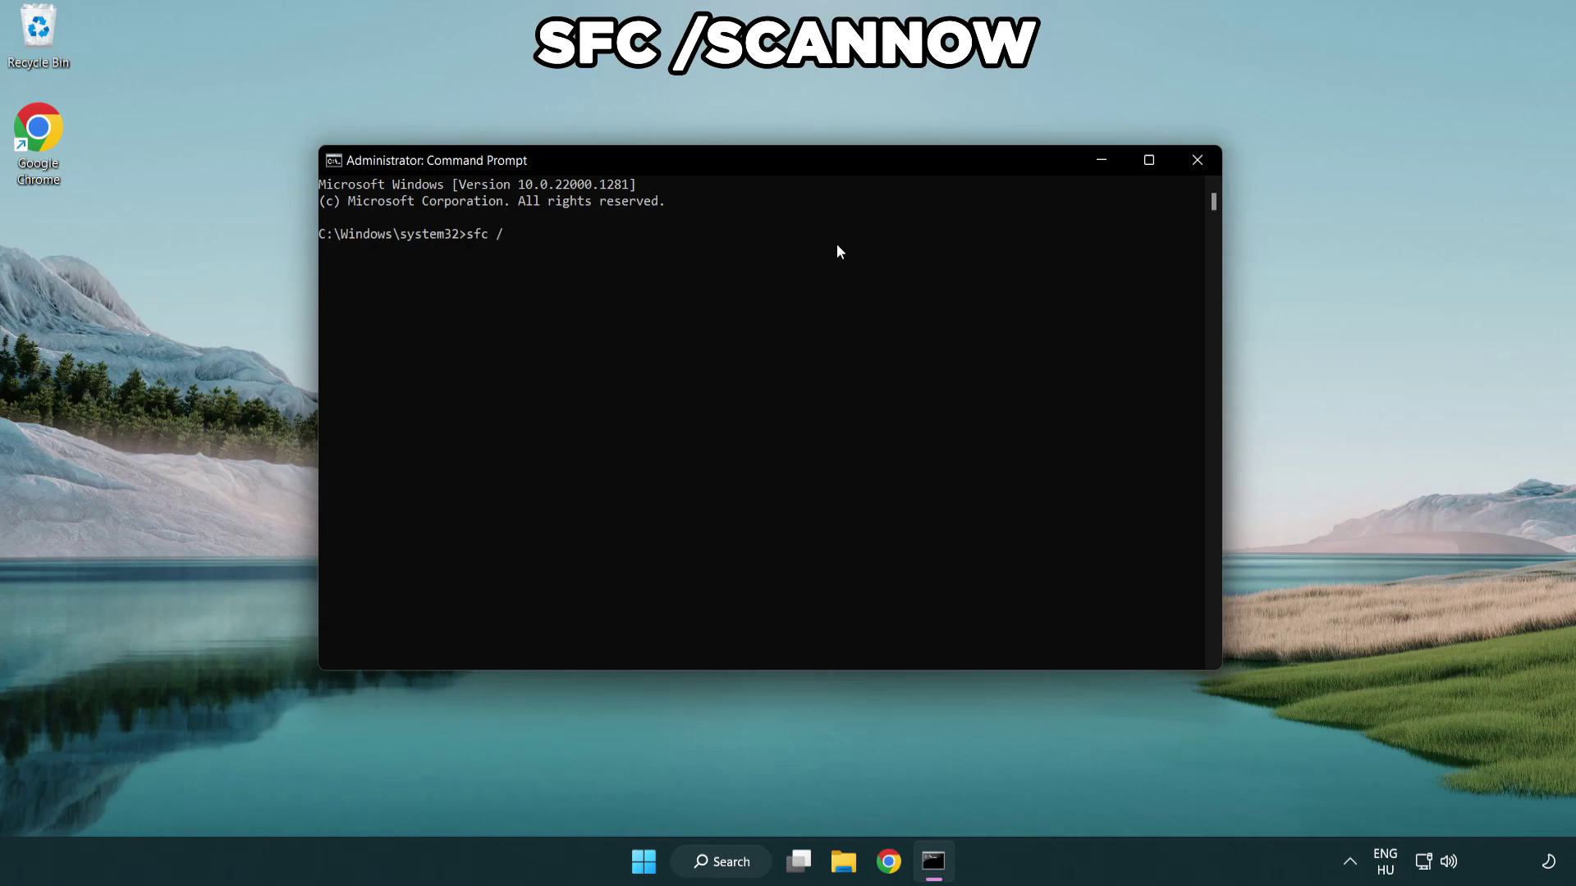
{"action": "type", "text": "nnow"}
{"action": "key", "text": "Return"}
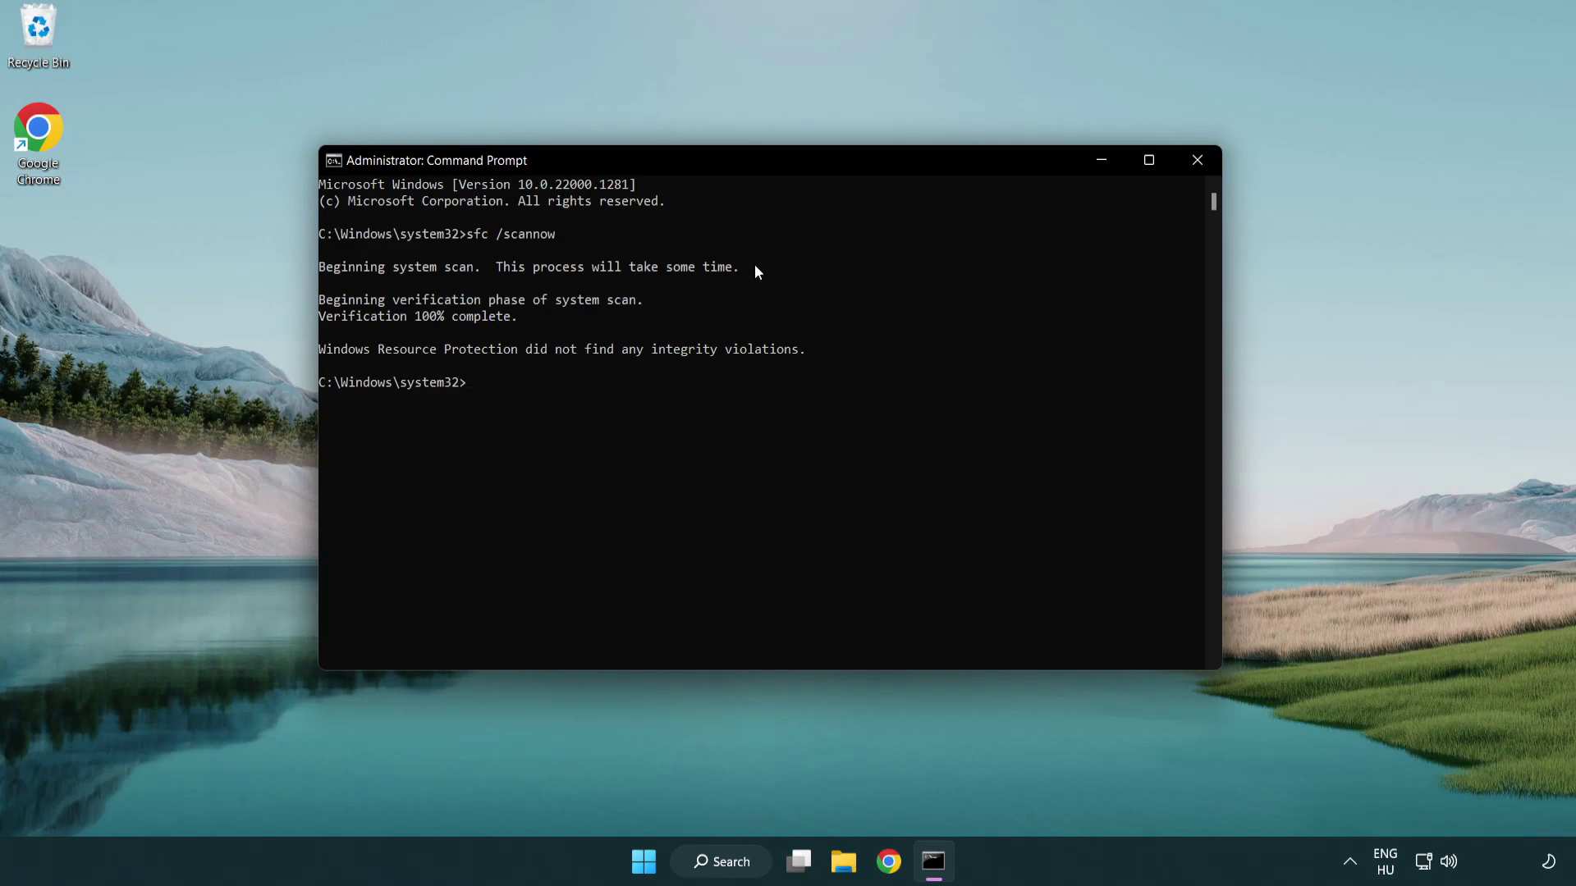
Close Command Prompt and search Windows for 'security'.
{"action": "left_click", "coordinate": [1198, 160]}
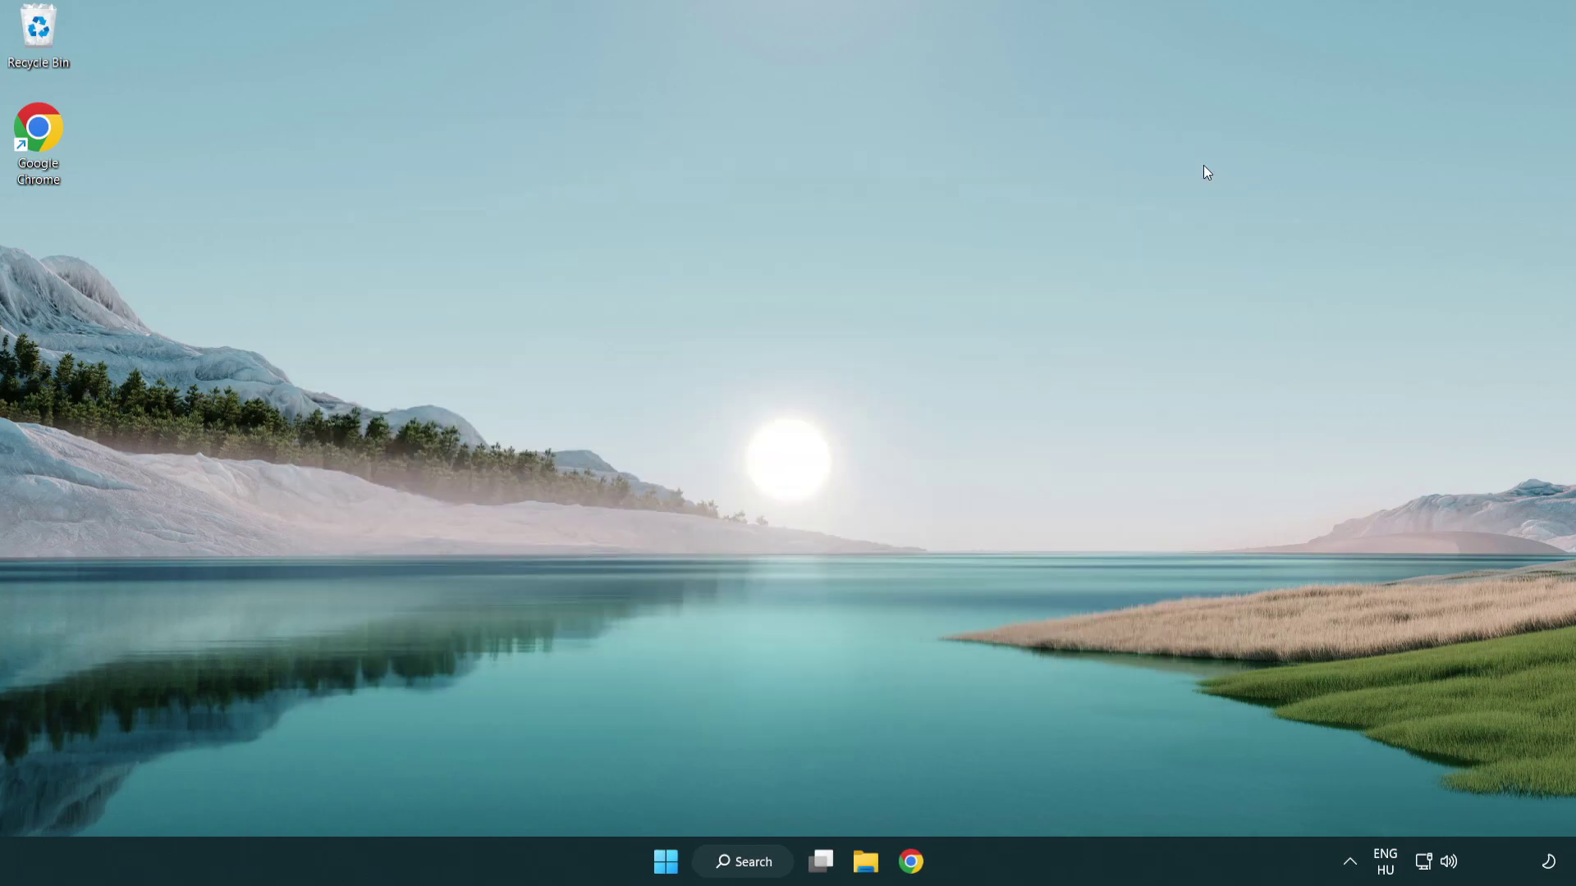
{"action": "left_click", "coordinate": [666, 861]}
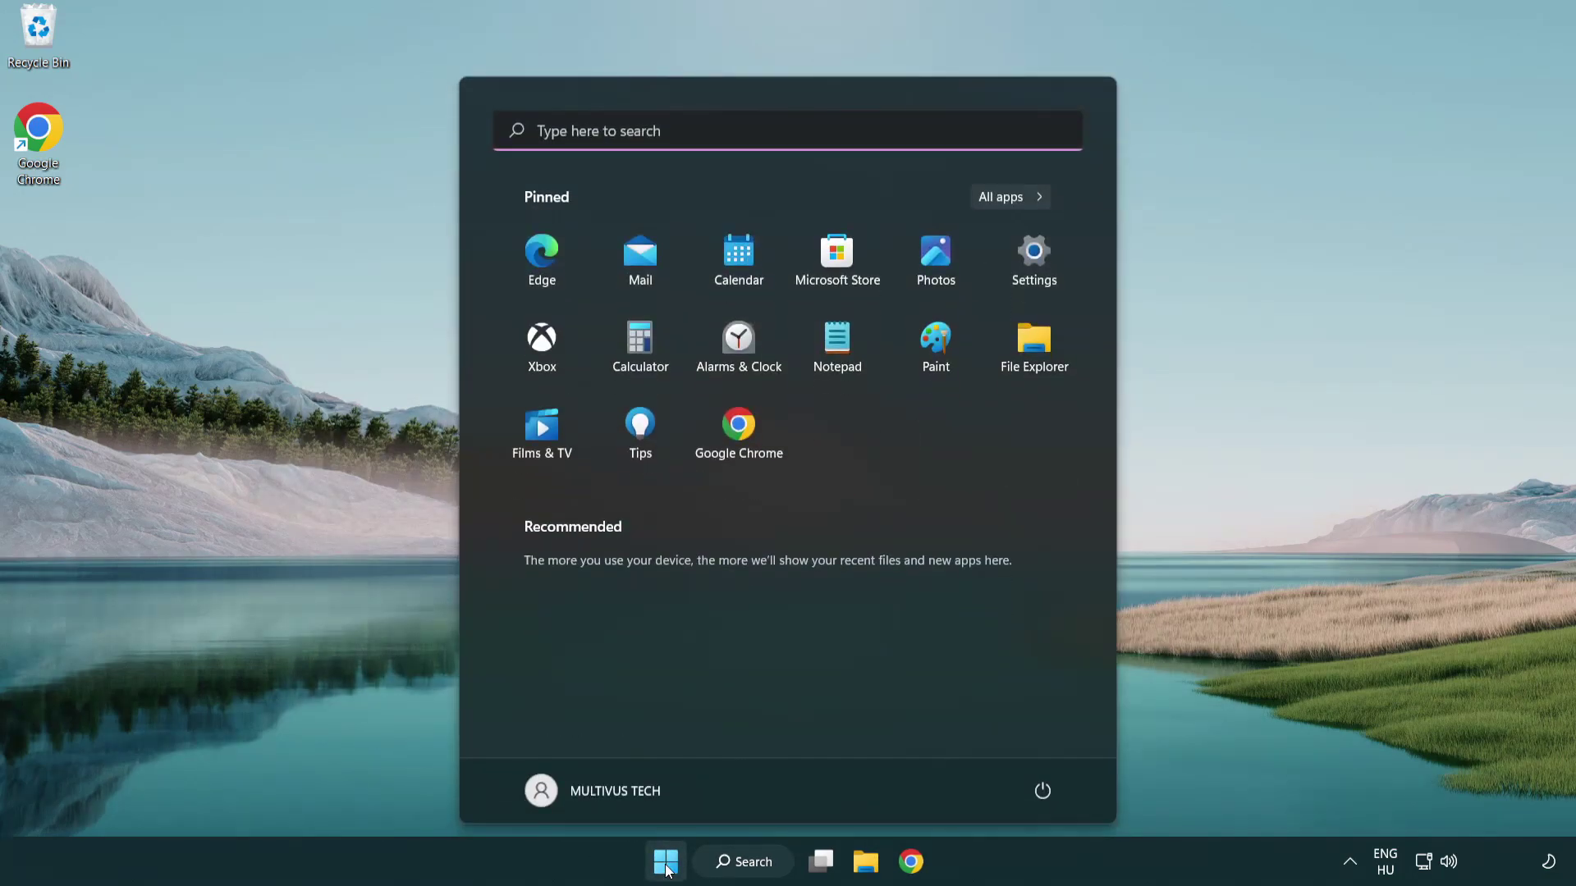
{"action": "left_click", "coordinate": [1044, 787]}
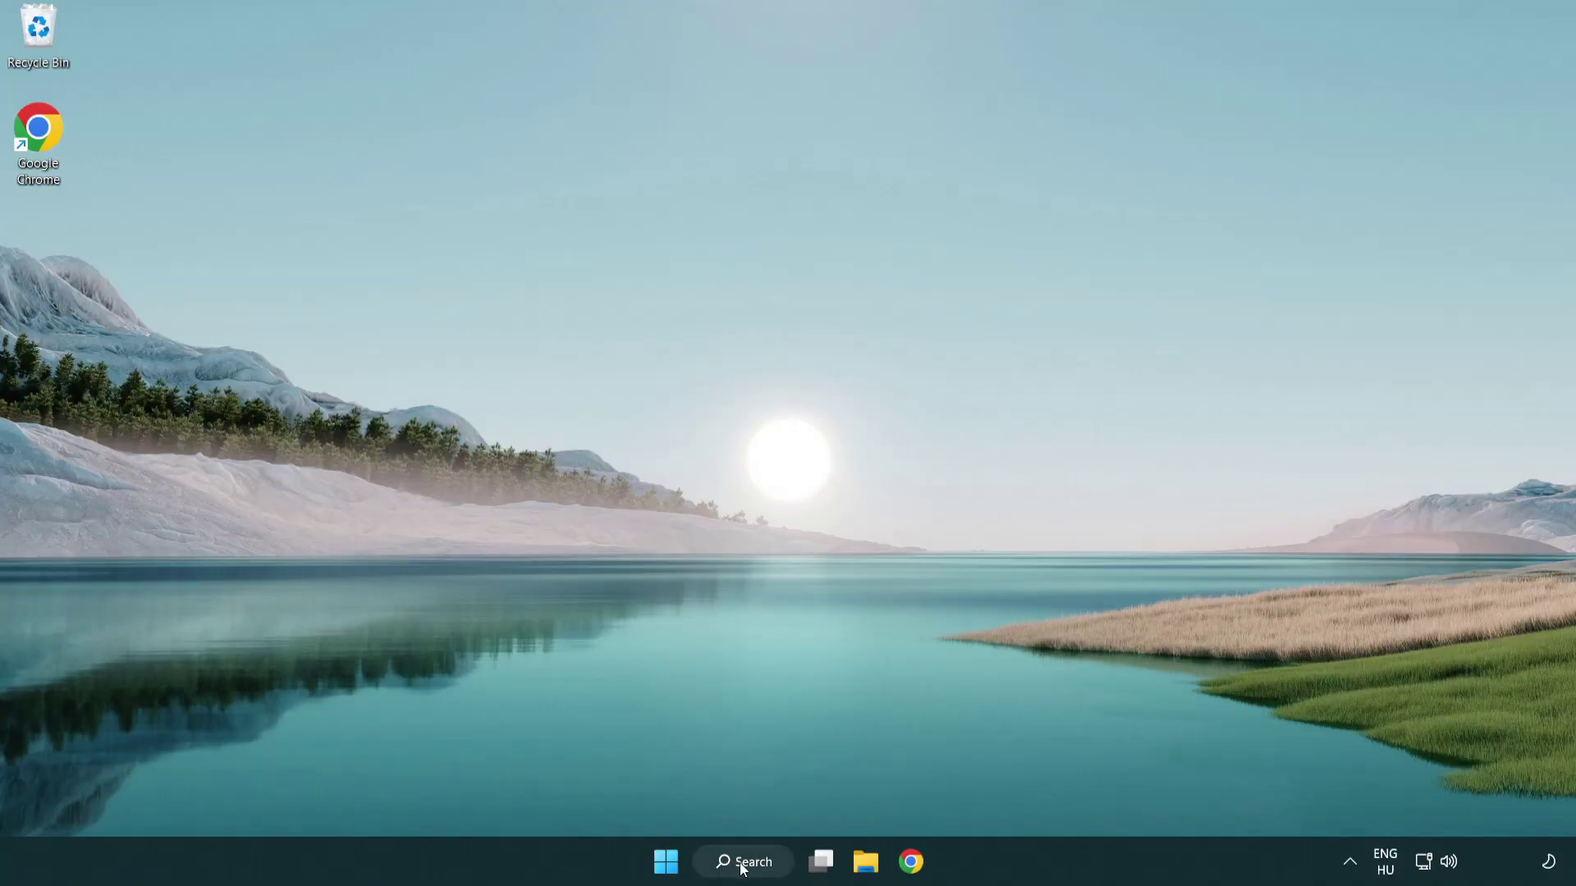
{"action": "left_click", "coordinate": [749, 874]}
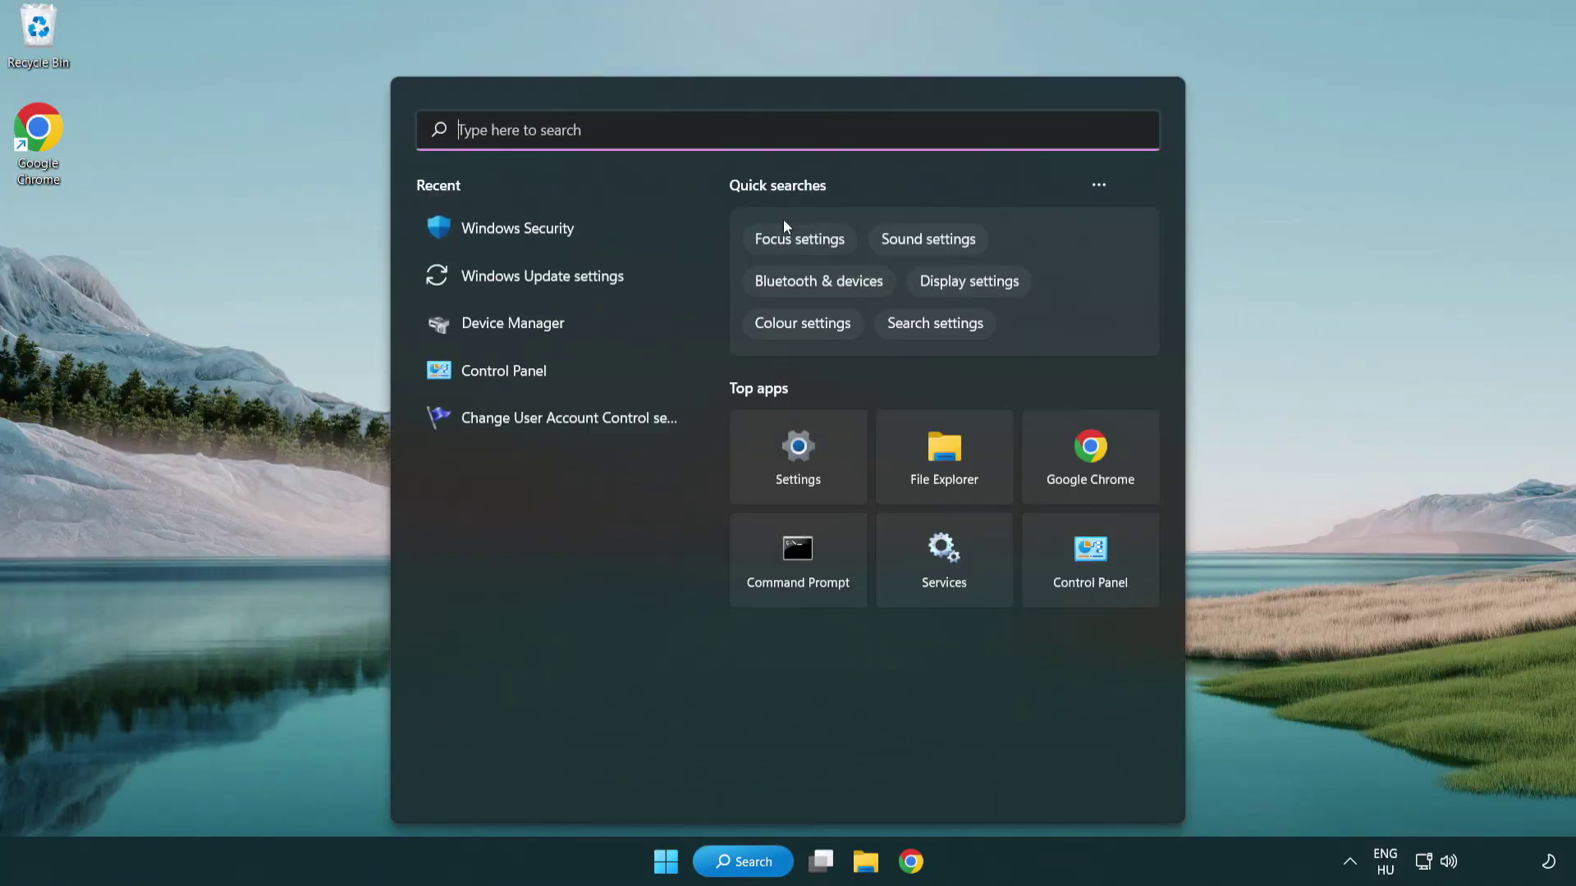
{"action": "type", "text": "sec"}
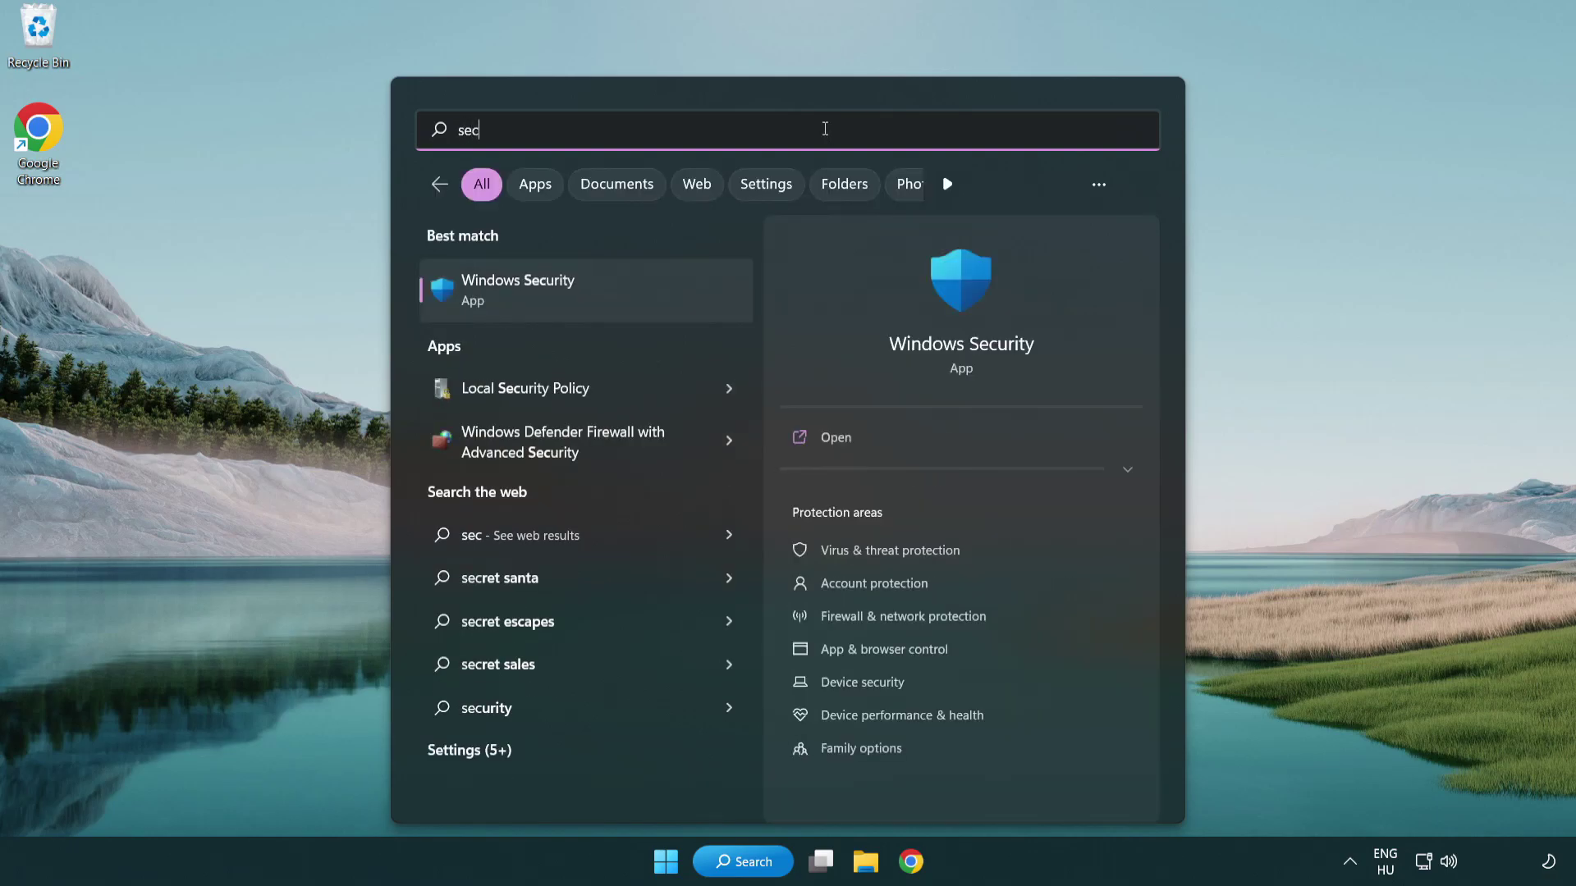
{"action": "type", "text": "uri"}
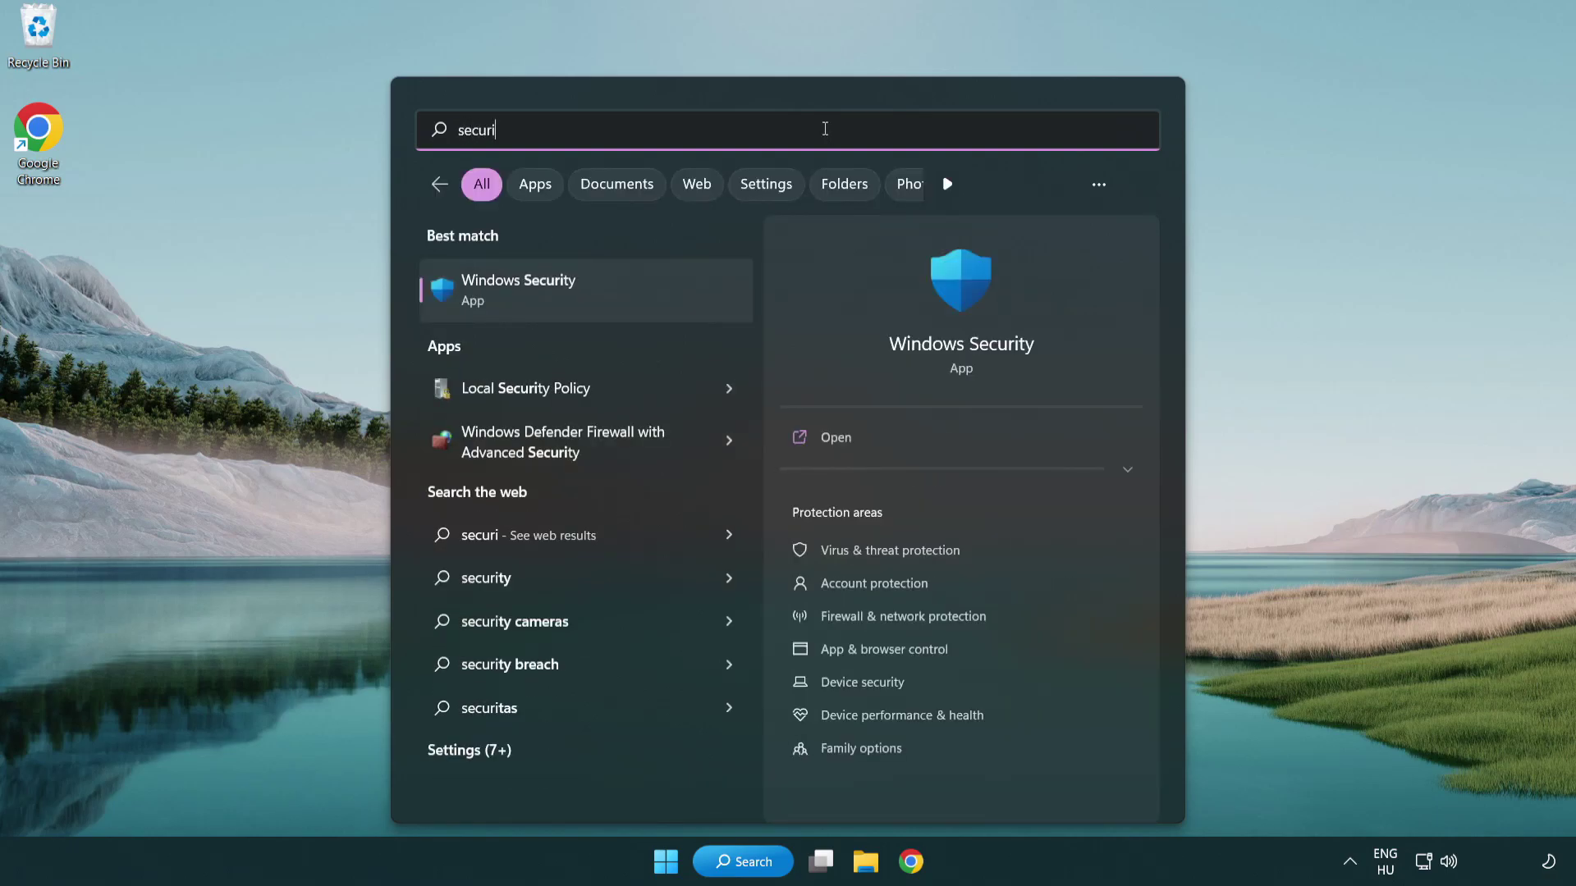
{"action": "type", "text": "ty"}
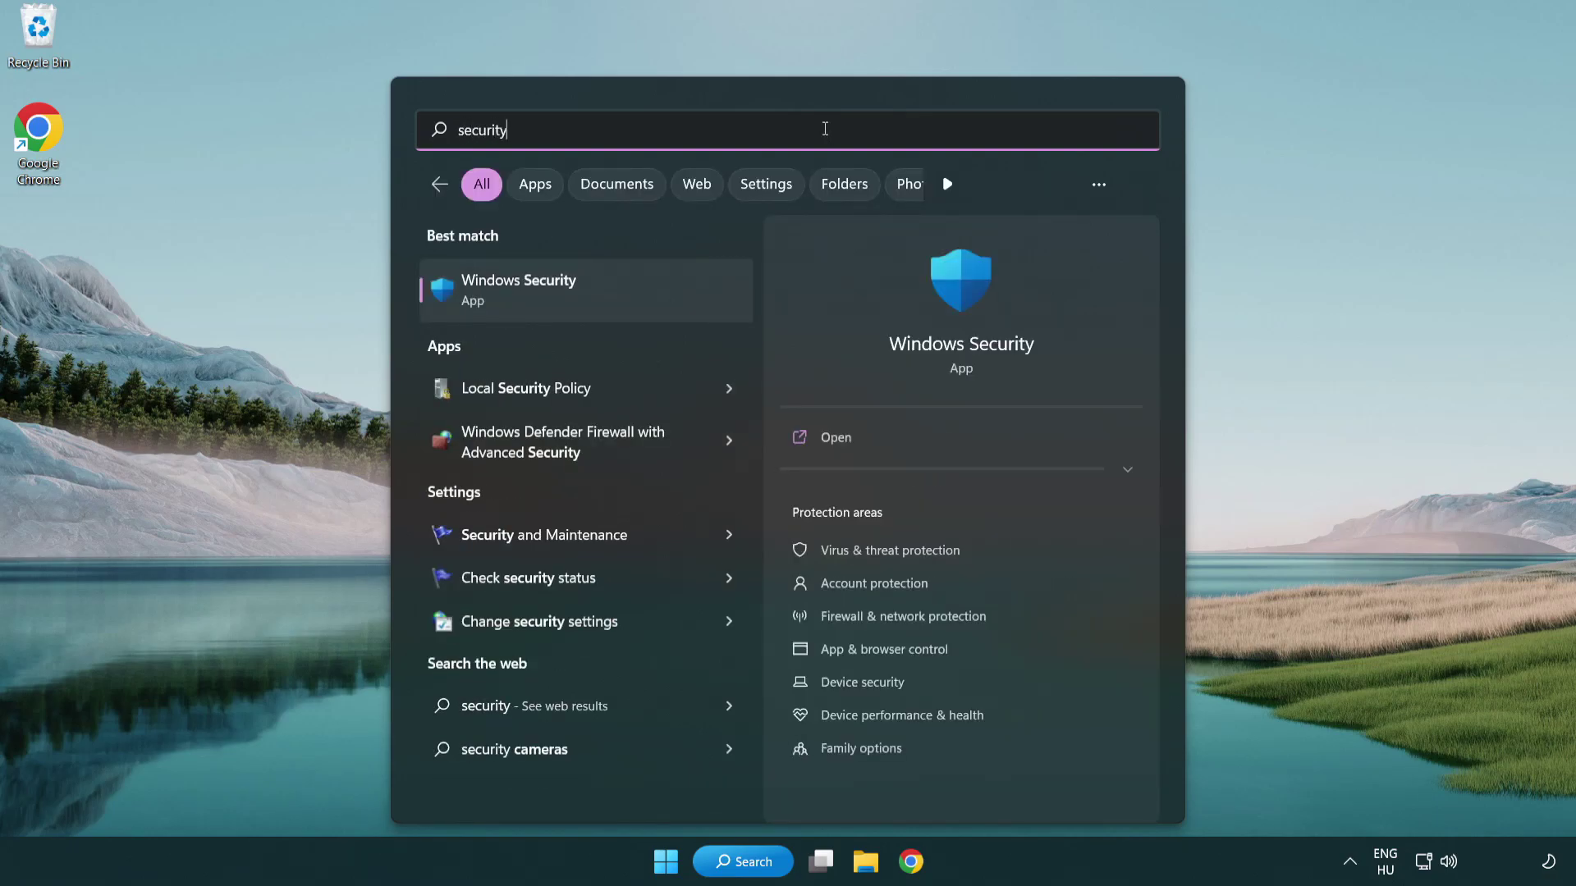
Launch Windows Security, open Virus & threat protection Manage settings, and scroll to Exclusions.
{"action": "left_click", "coordinate": [645, 305]}
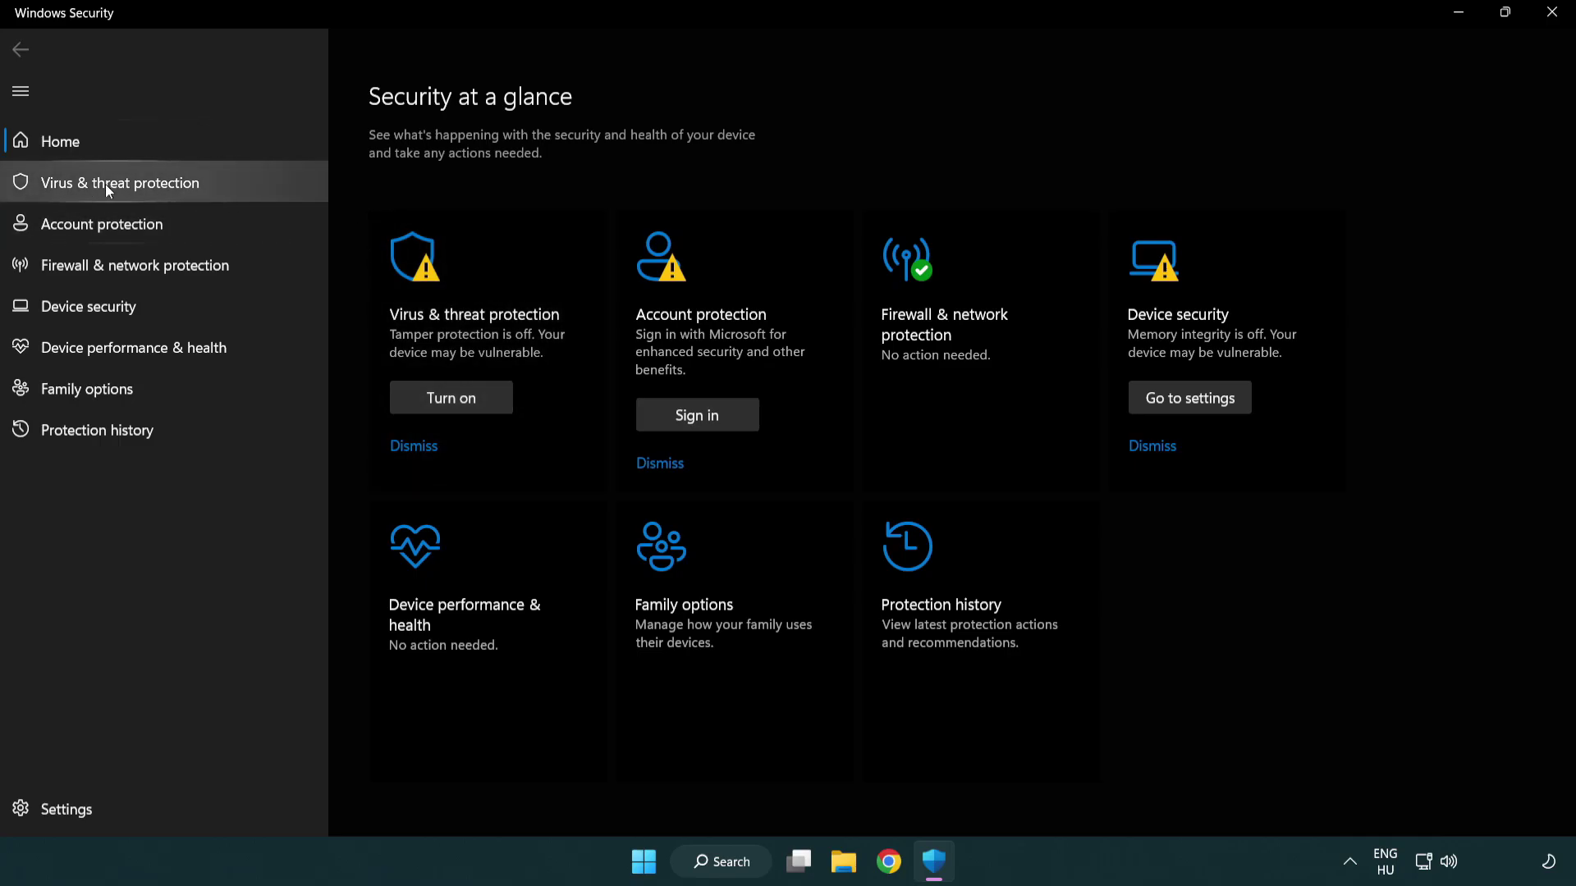
{"action": "left_click", "coordinate": [238, 187]}
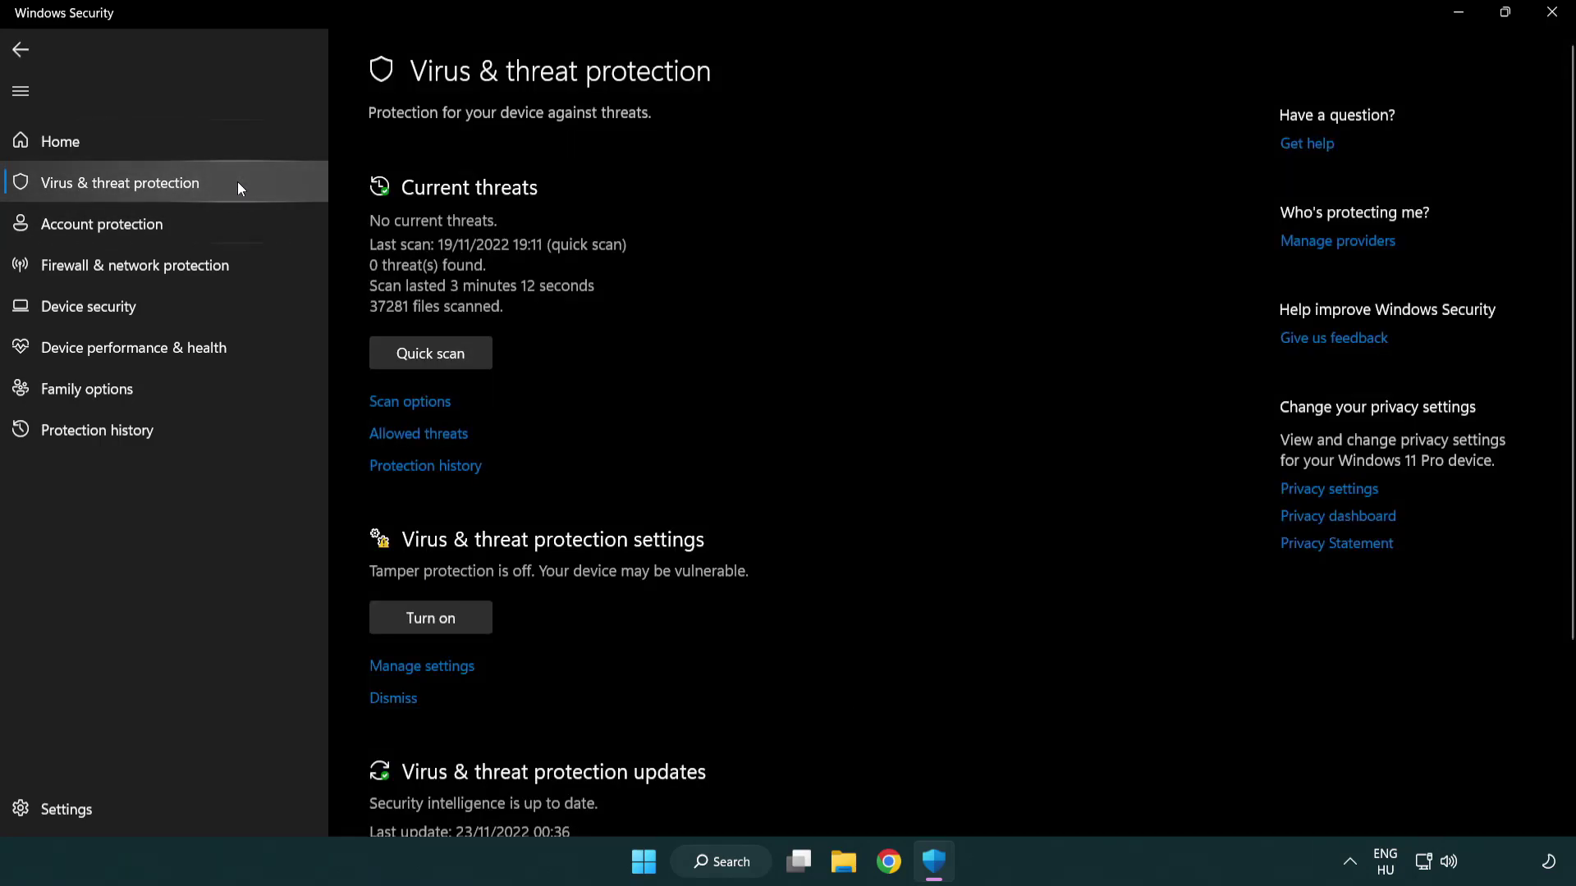
{"action": "scroll", "coordinate": [458, 345], "scroll_direction": "down", "scroll_amount": 2}
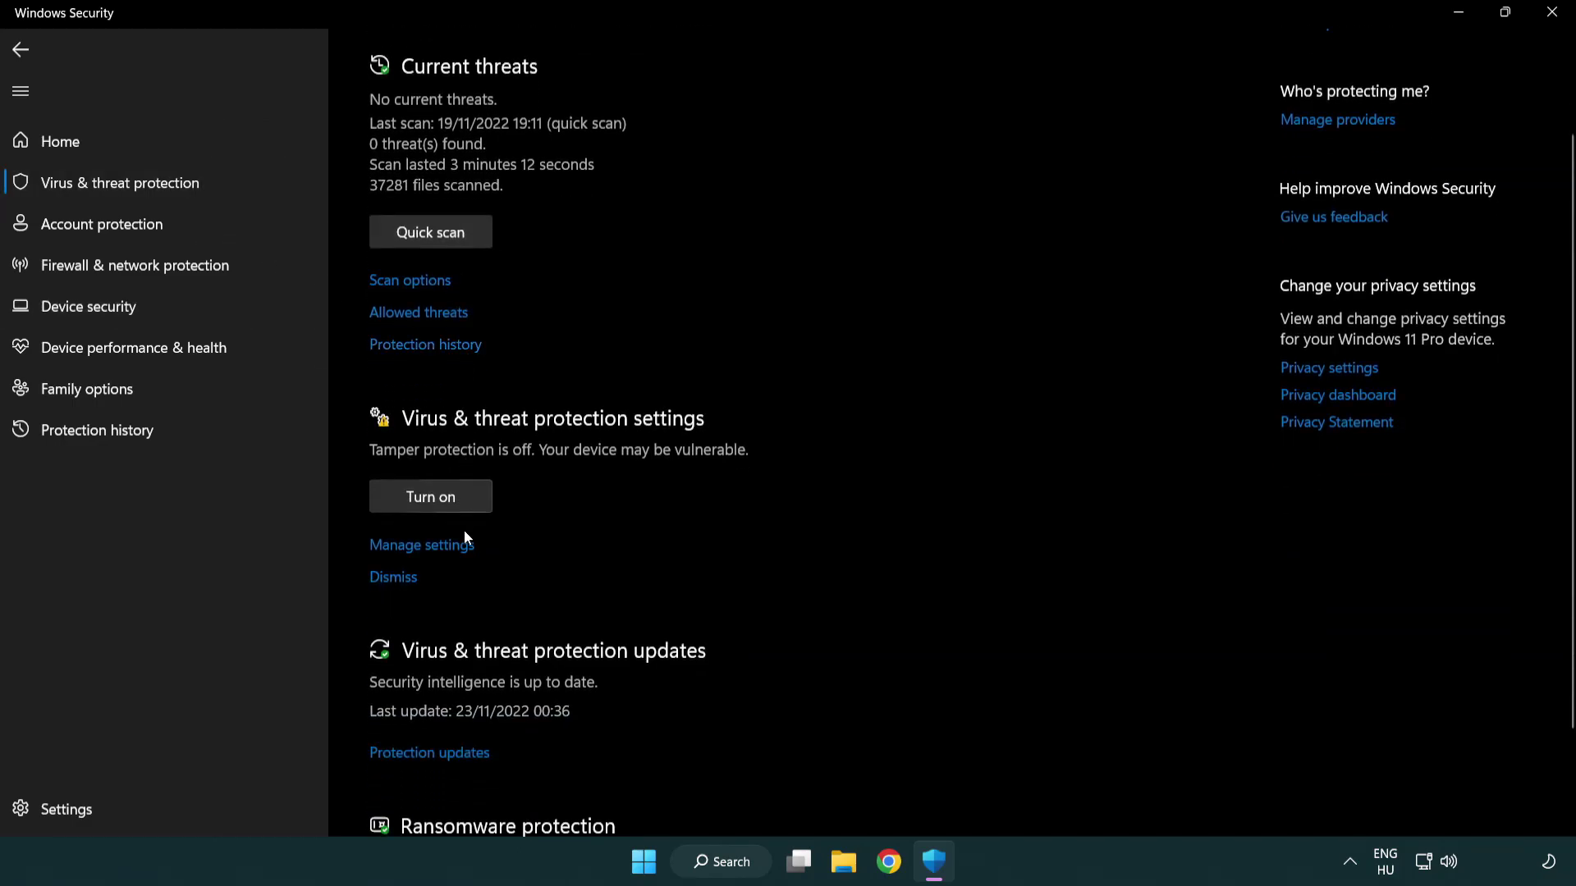
{"action": "left_click", "coordinate": [420, 547]}
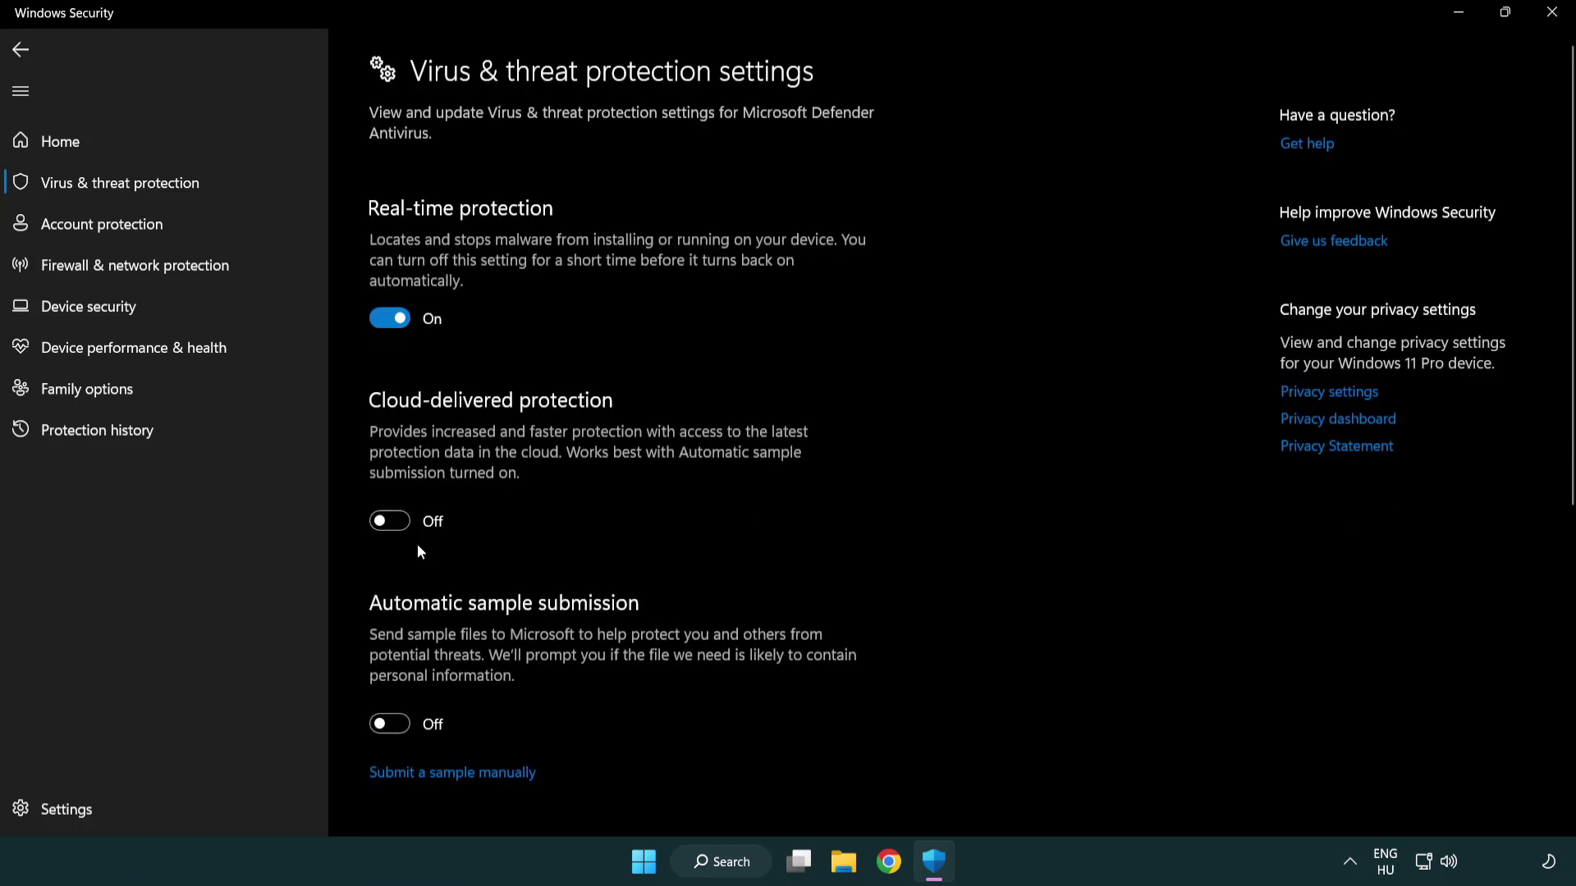
{"action": "scroll", "coordinate": [421, 551], "scroll_direction": "down", "scroll_amount": 9}
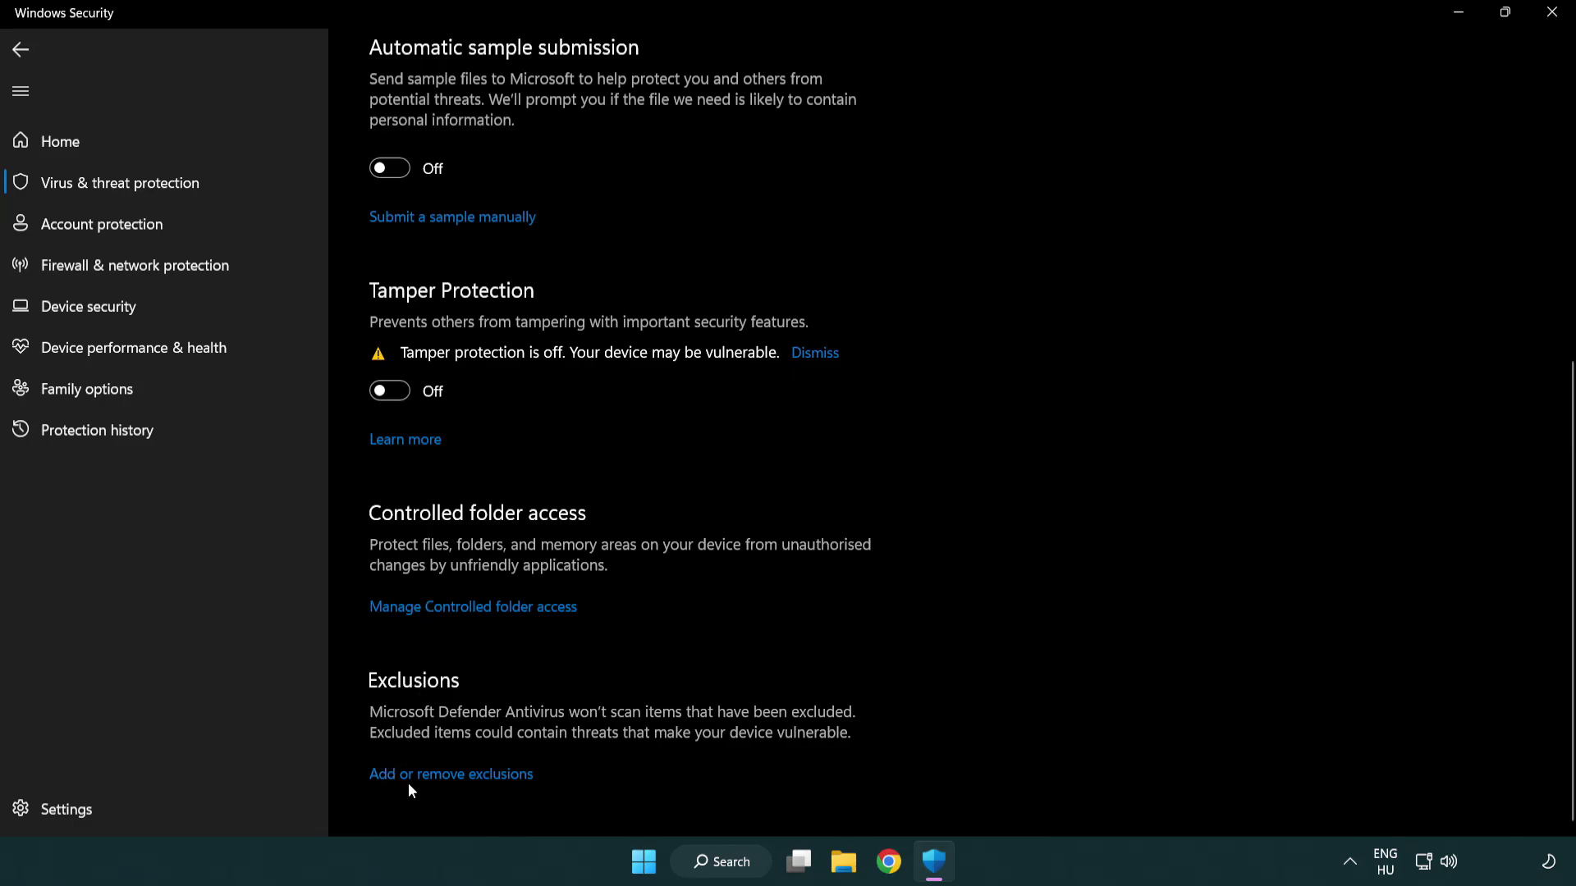
Add the shortcut in C:\Program Files (x86)\NOT WORKING APP as a file exclusion.
{"action": "left_click", "coordinate": [456, 779]}
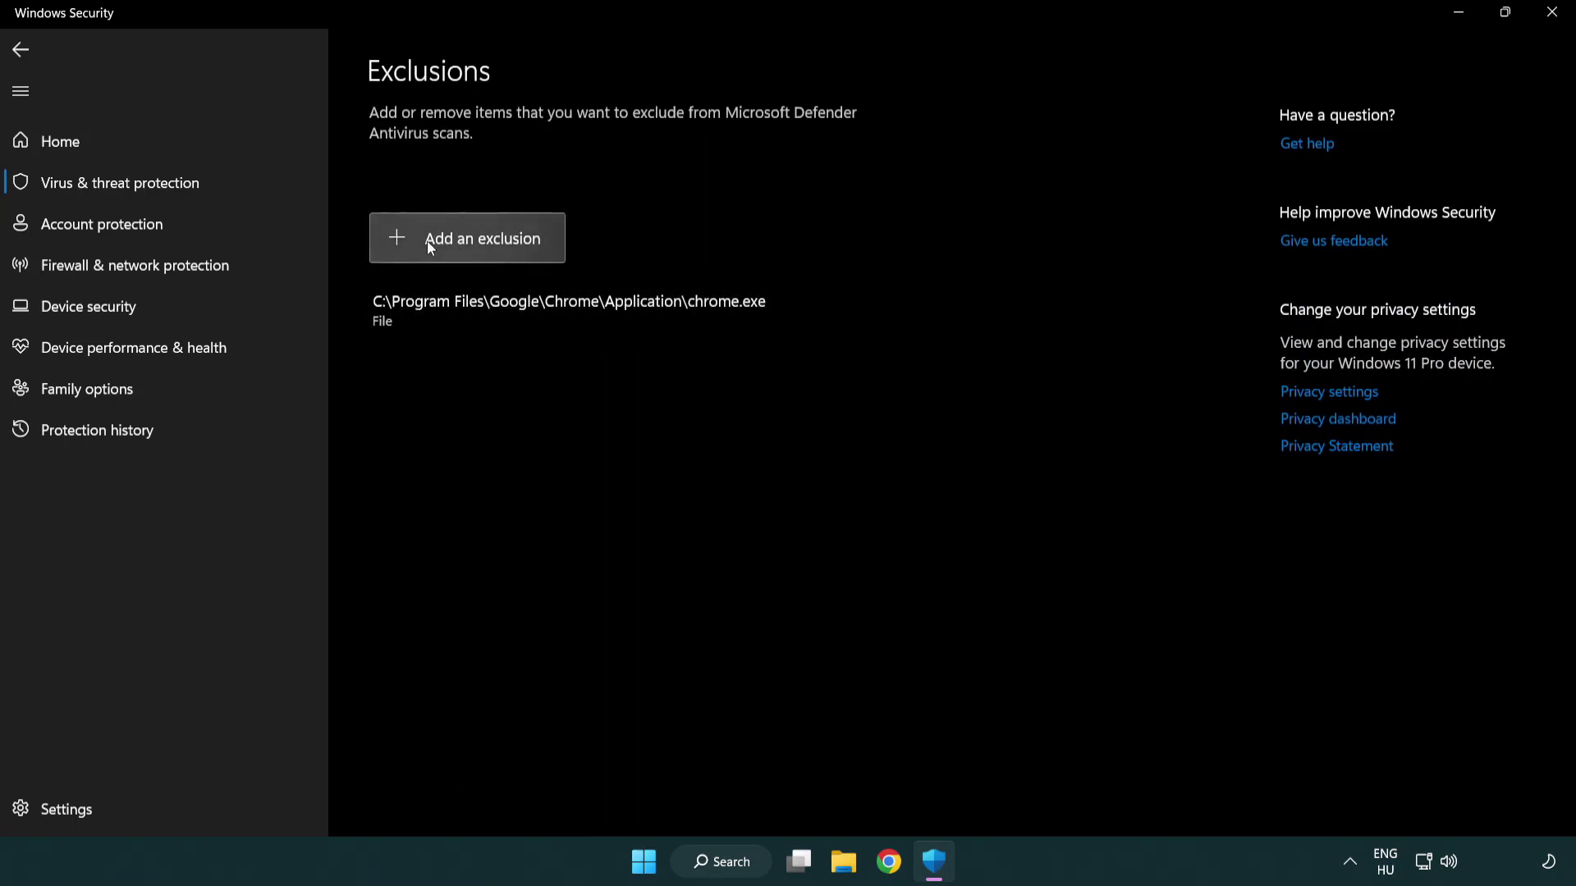
{"action": "left_click", "coordinate": [472, 243]}
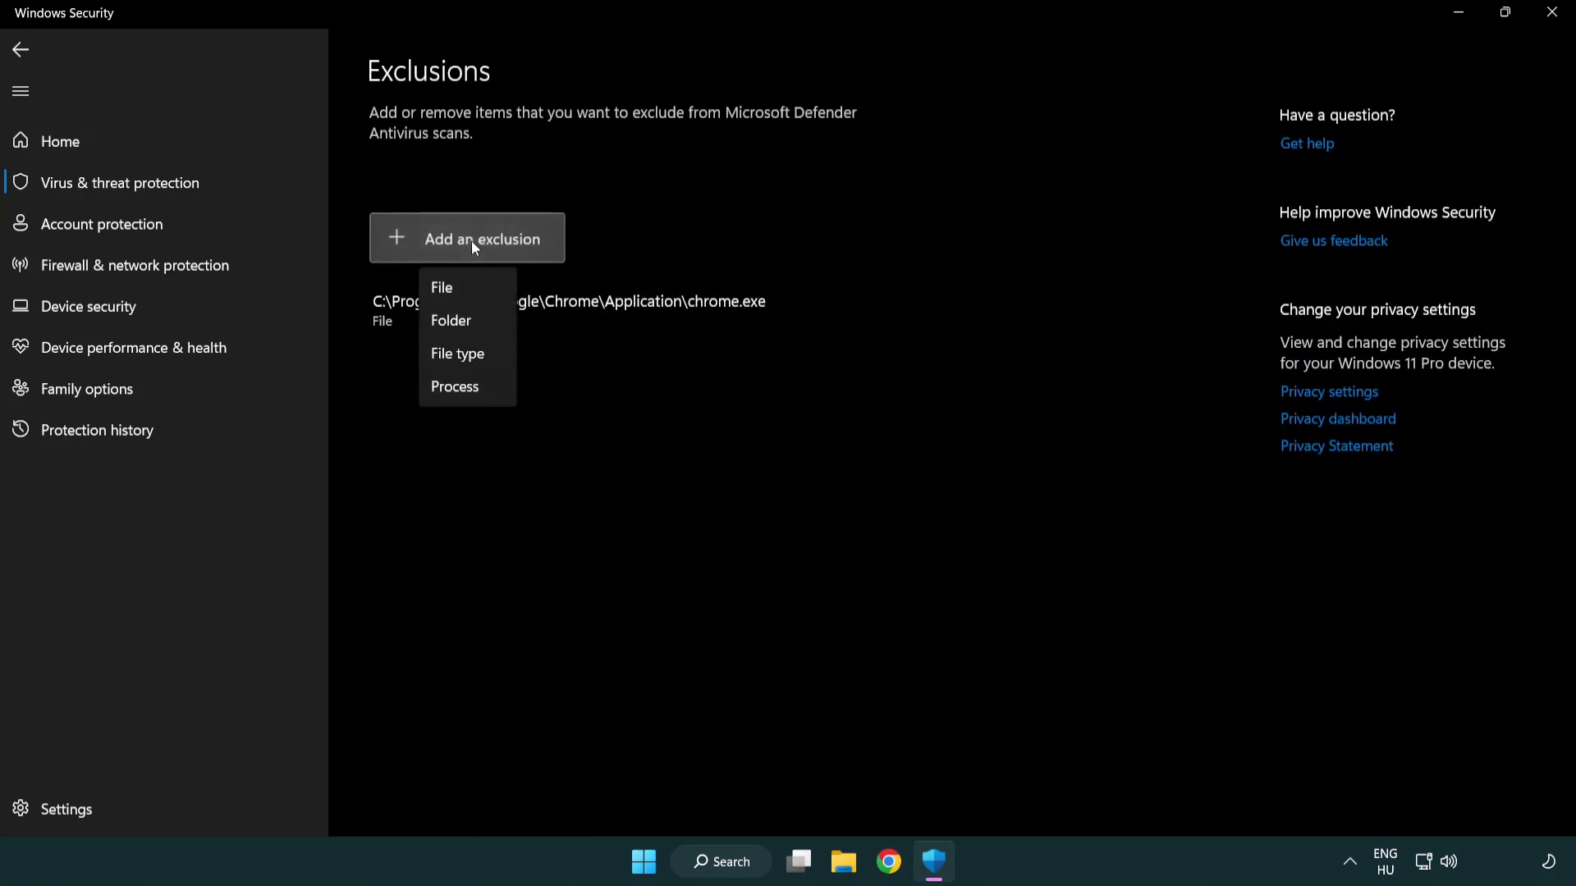
{"action": "left_click", "coordinate": [475, 293]}
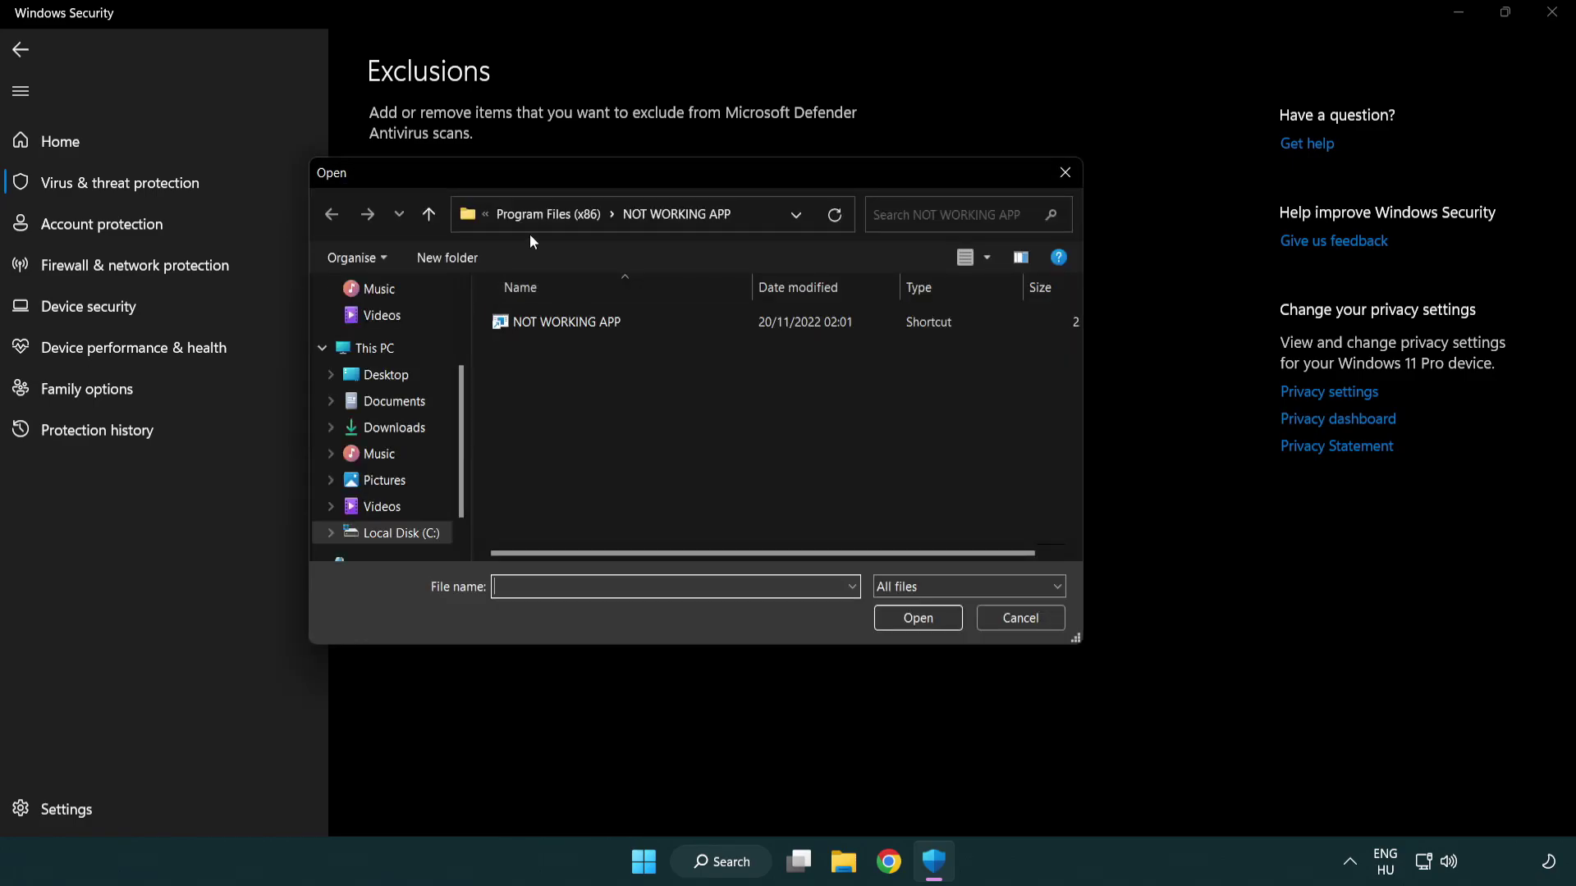
{"action": "left_click", "coordinate": [533, 219]}
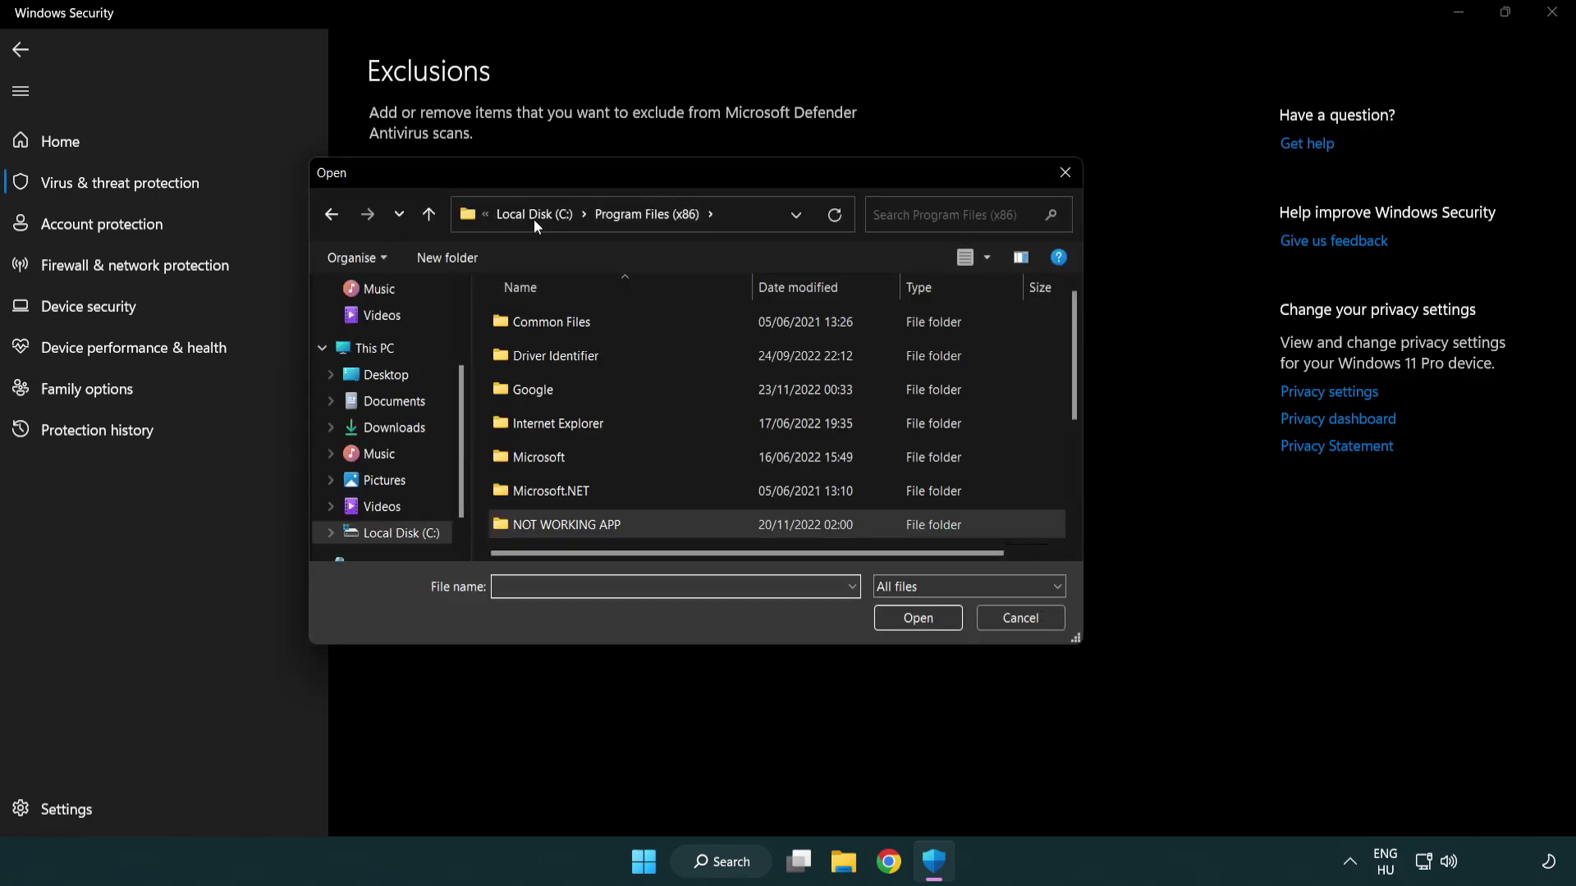
{"action": "left_click", "coordinate": [534, 219]}
{"action": "left_click", "coordinate": [532, 216]}
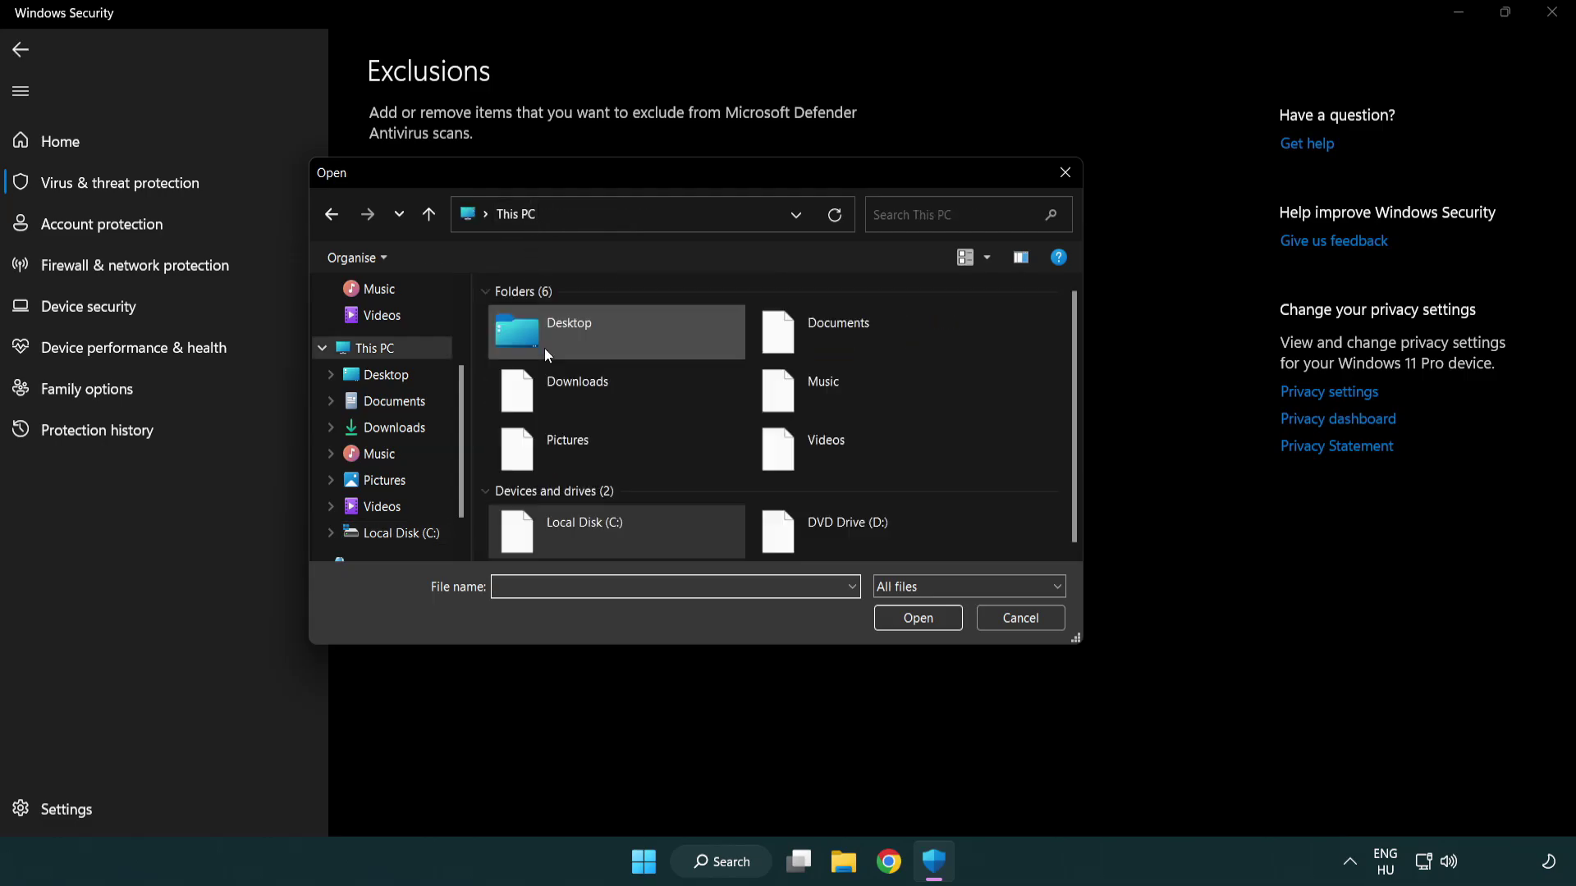
{"action": "double_click", "coordinate": [575, 541]}
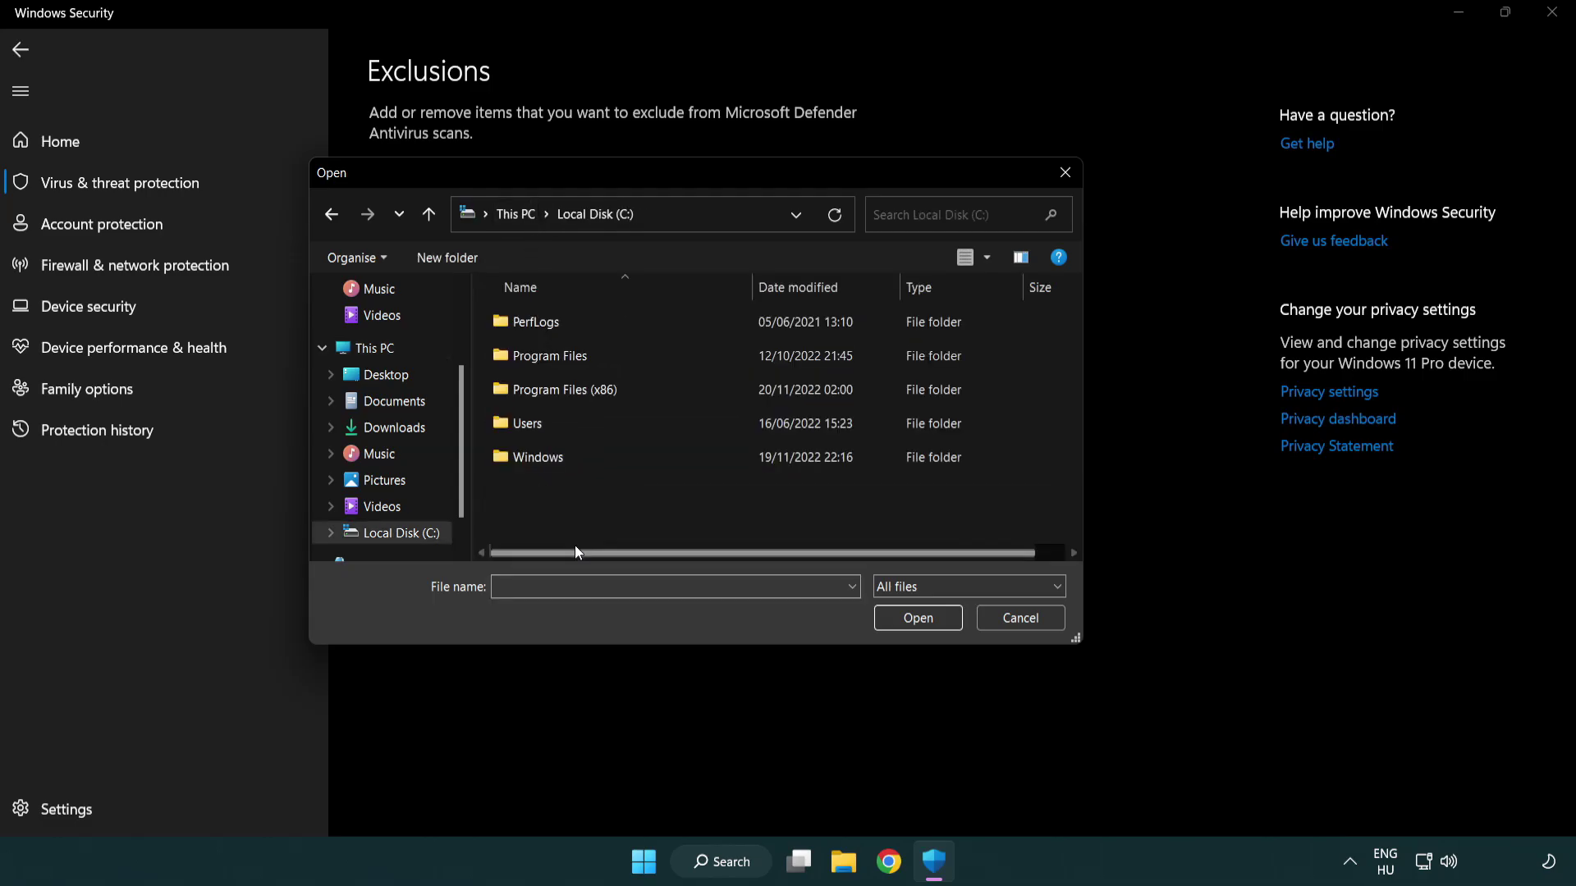
{"action": "double_click", "coordinate": [577, 392]}
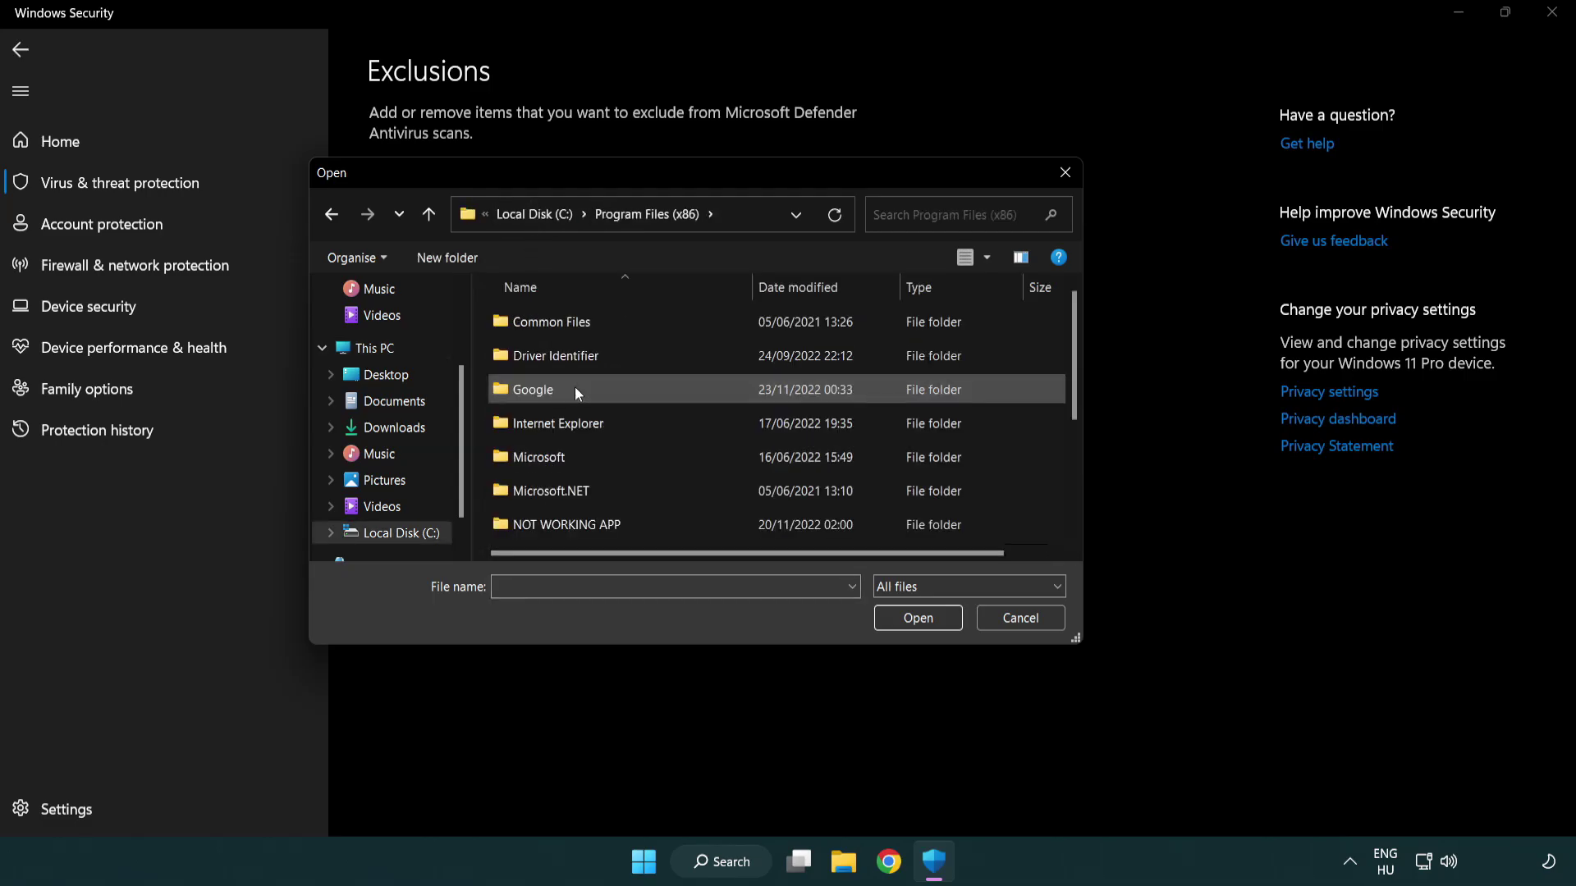
{"action": "double_click", "coordinate": [587, 527]}
{"action": "left_click", "coordinate": [555, 320]}
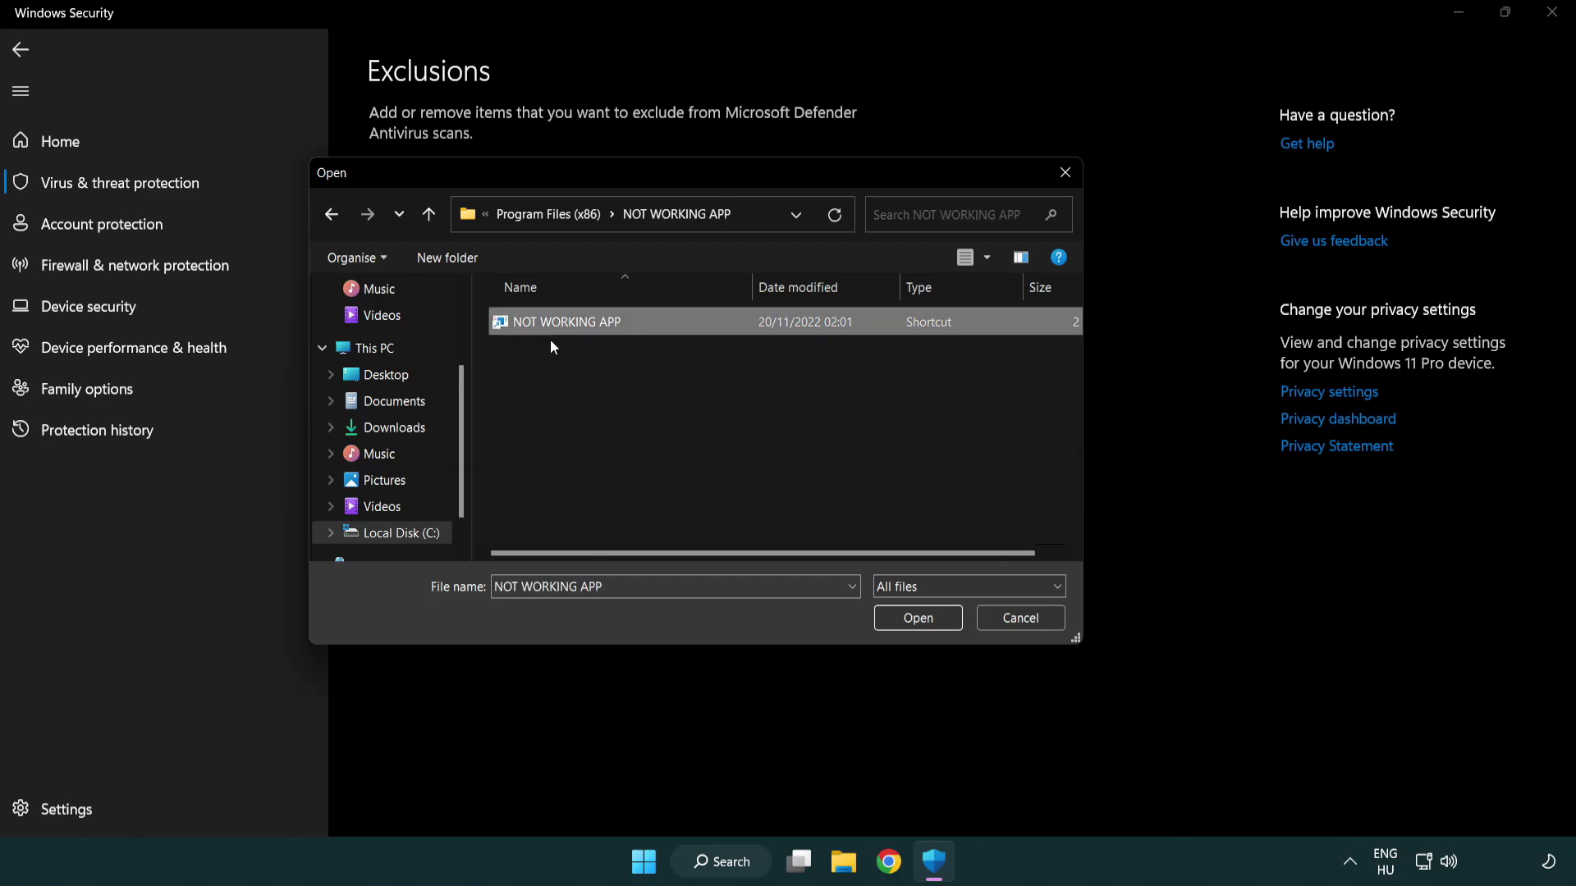
{"action": "left_click", "coordinate": [916, 629]}
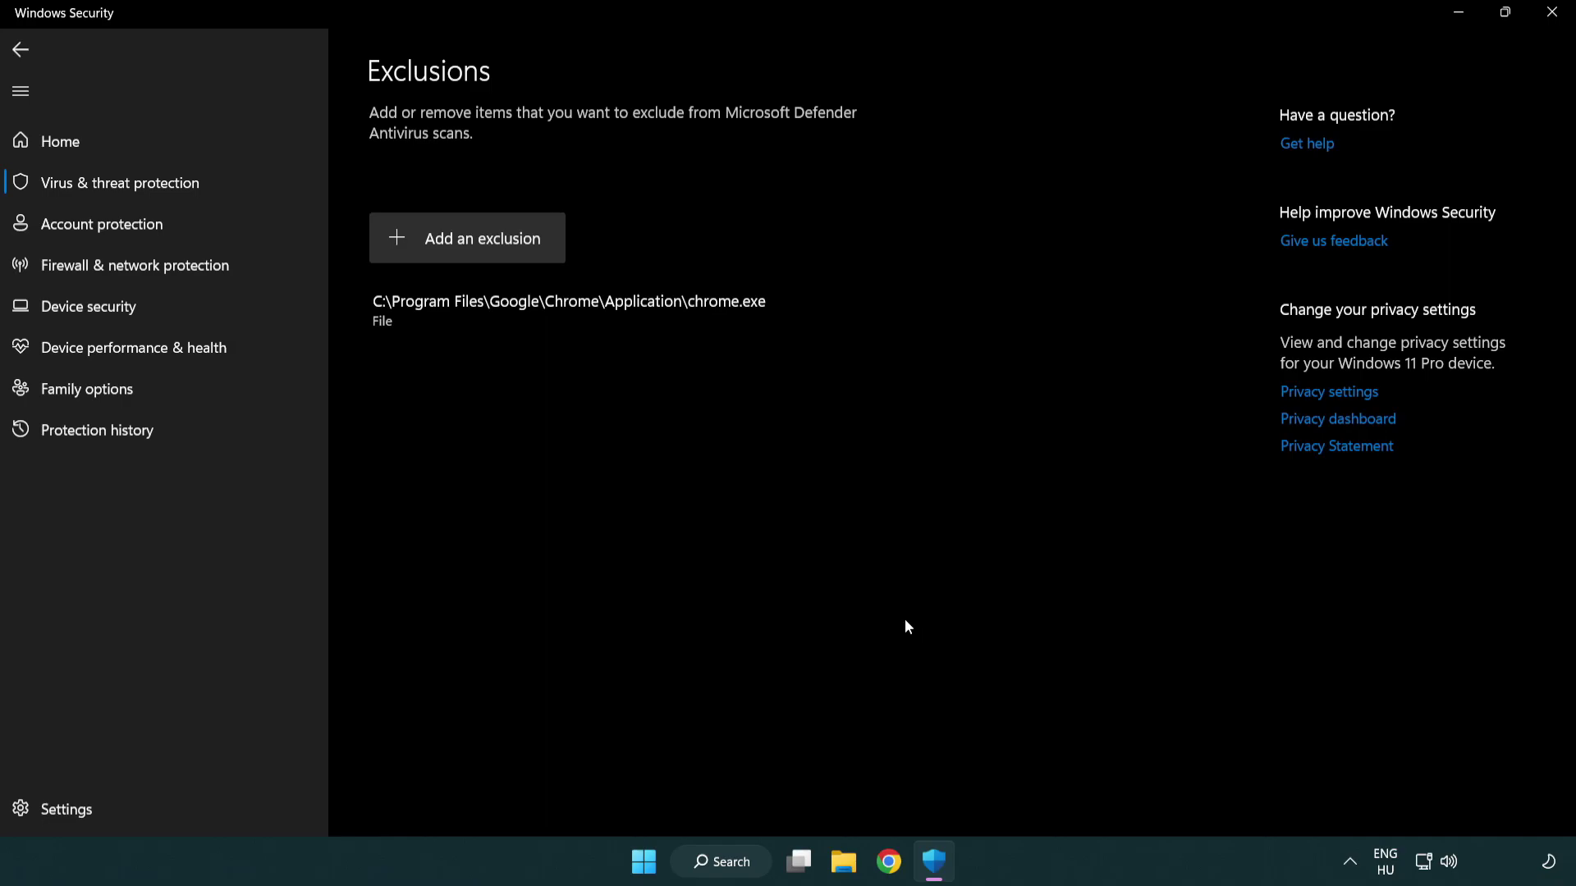
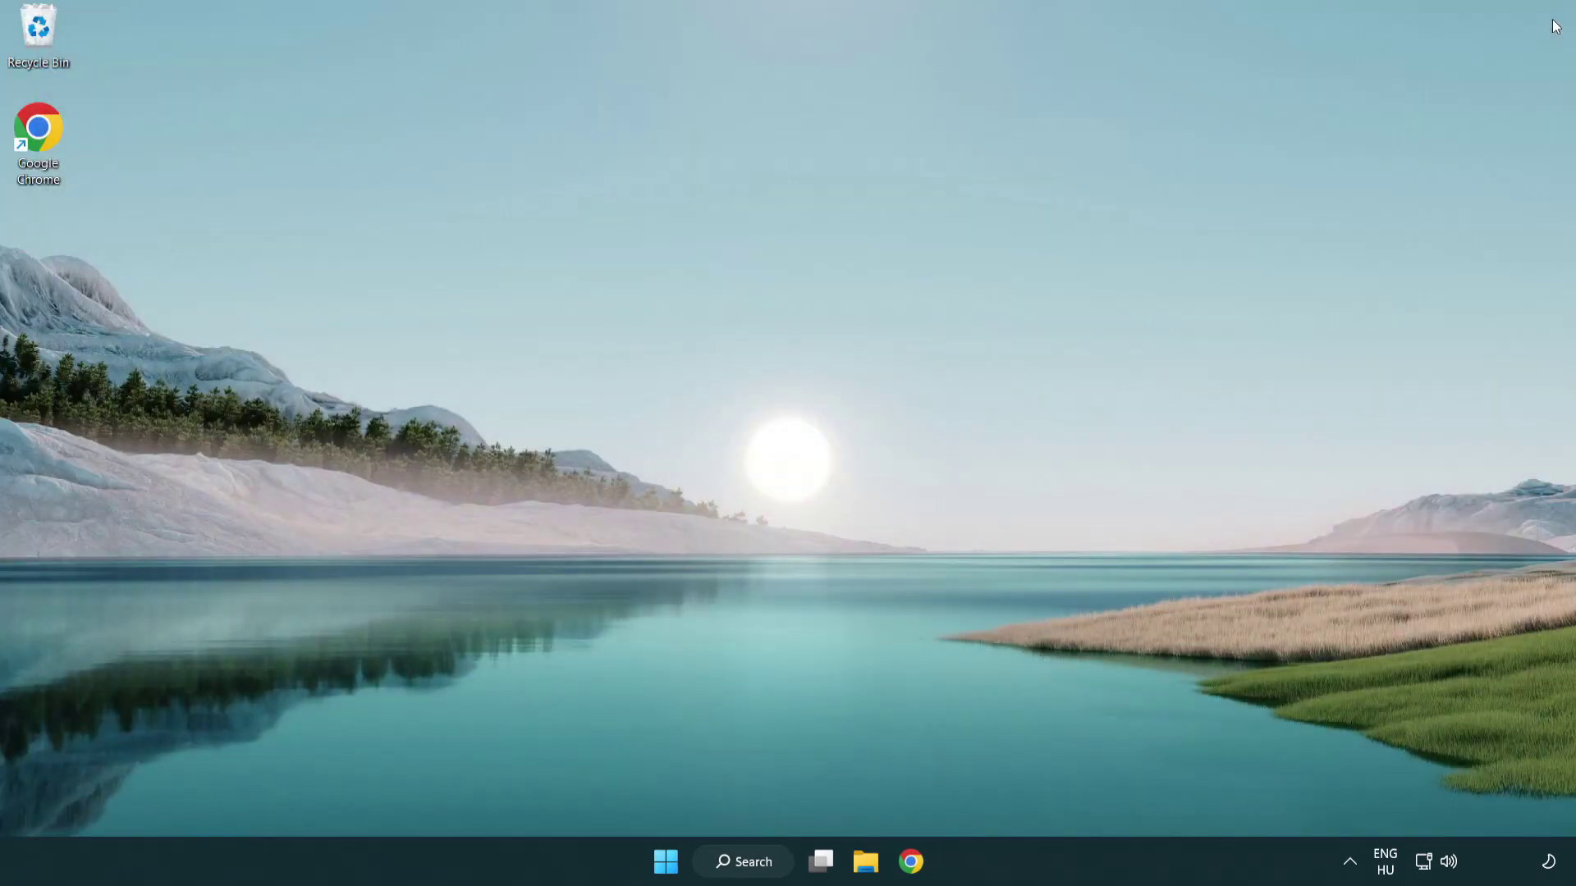
Show the Sleep, Shut down and Restart choices from the Start menu's power button.
{"action": "left_click", "coordinate": [666, 861]}
{"action": "left_click", "coordinate": [1051, 788]}
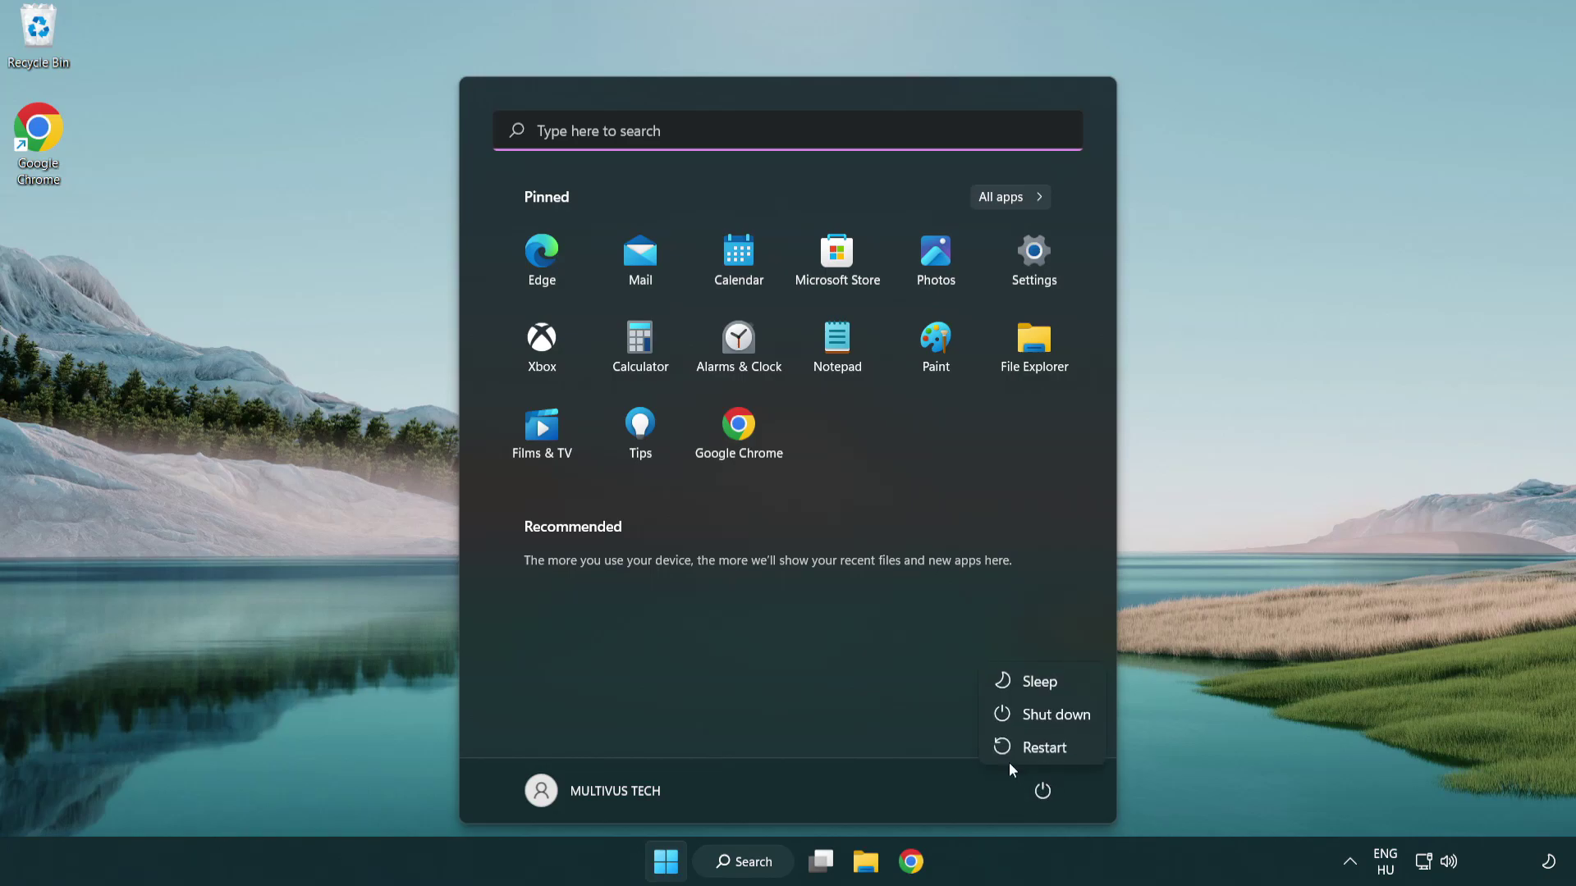